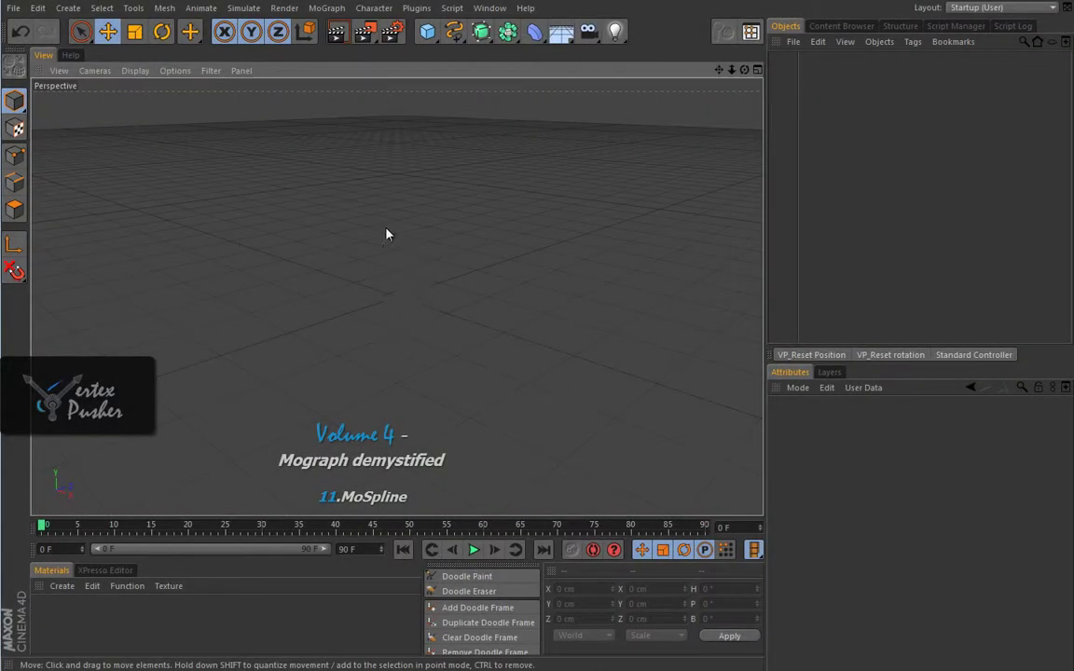
- Insert a MoSpline object into the empty scene from the MoGraph menu
{"action": "left_click", "coordinate": [327, 8]}
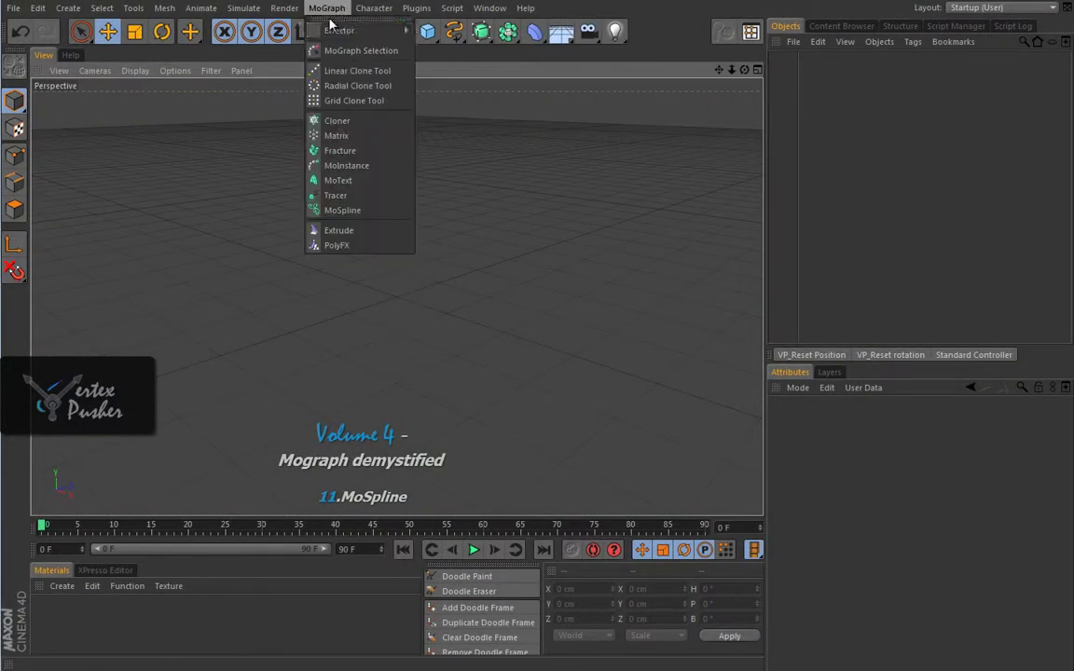
{"action": "left_click", "coordinate": [342, 209]}
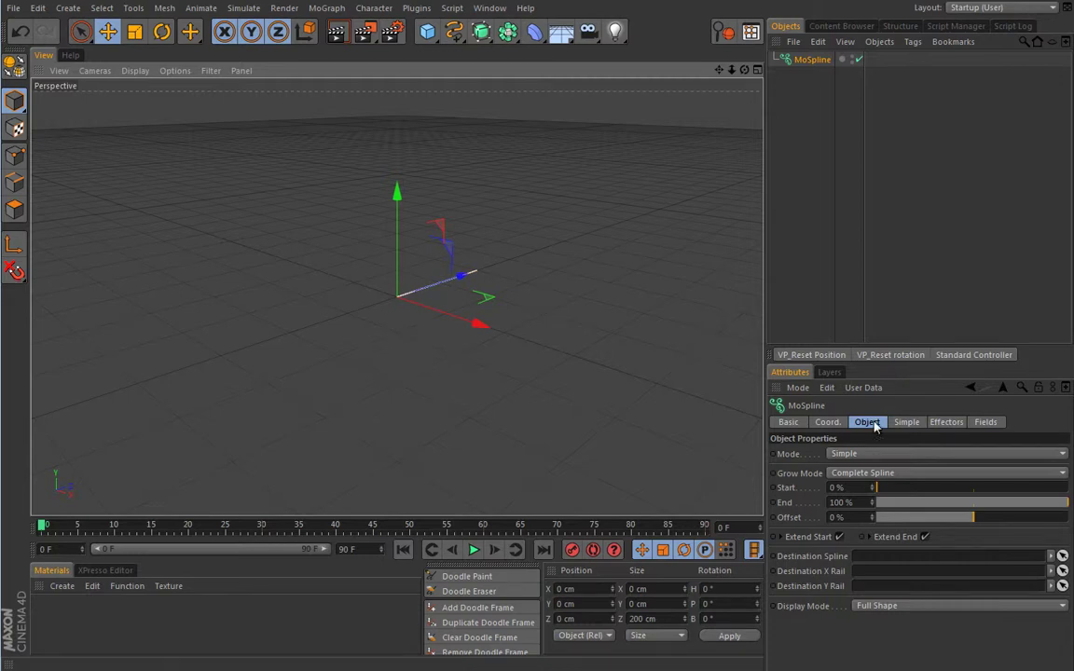
{"action": "left_click", "coordinate": [932, 453]}
{"action": "left_click", "coordinate": [874, 453]}
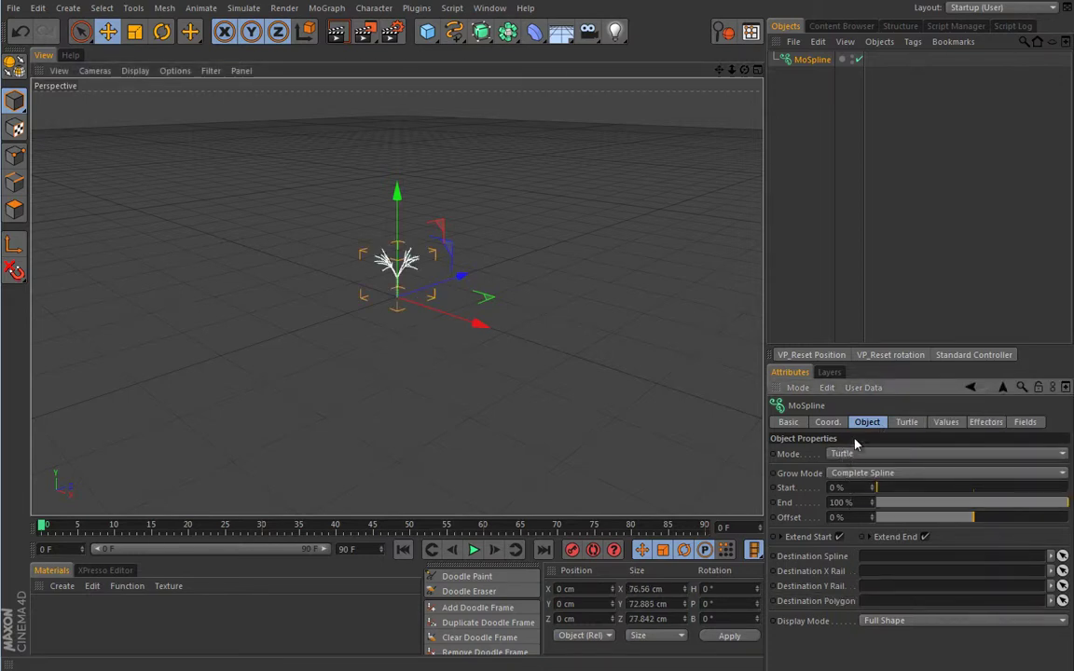
{"action": "left_click", "coordinate": [846, 454]}
{"action": "left_click", "coordinate": [793, 416]}
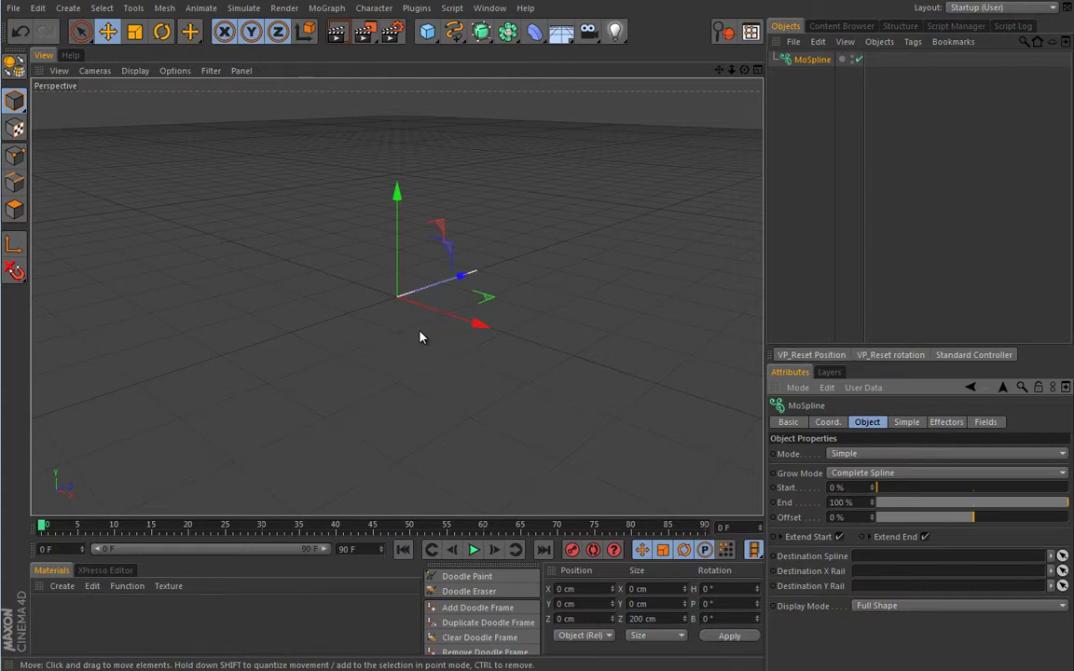
{"action": "left_click", "coordinate": [842, 454]}
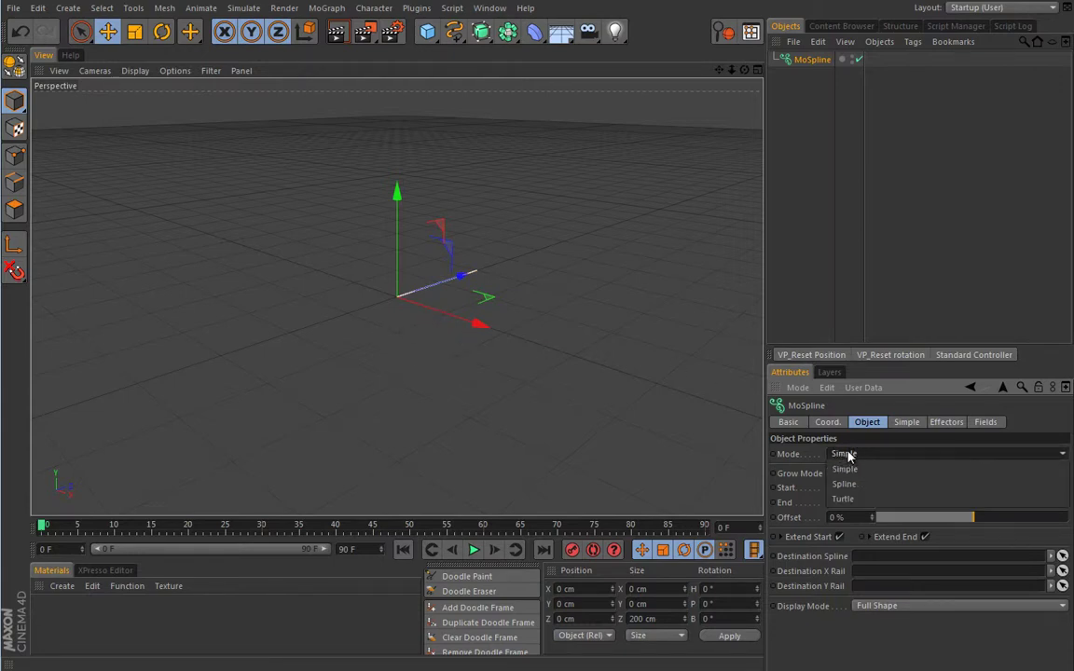
{"action": "left_click", "coordinate": [739, 416]}
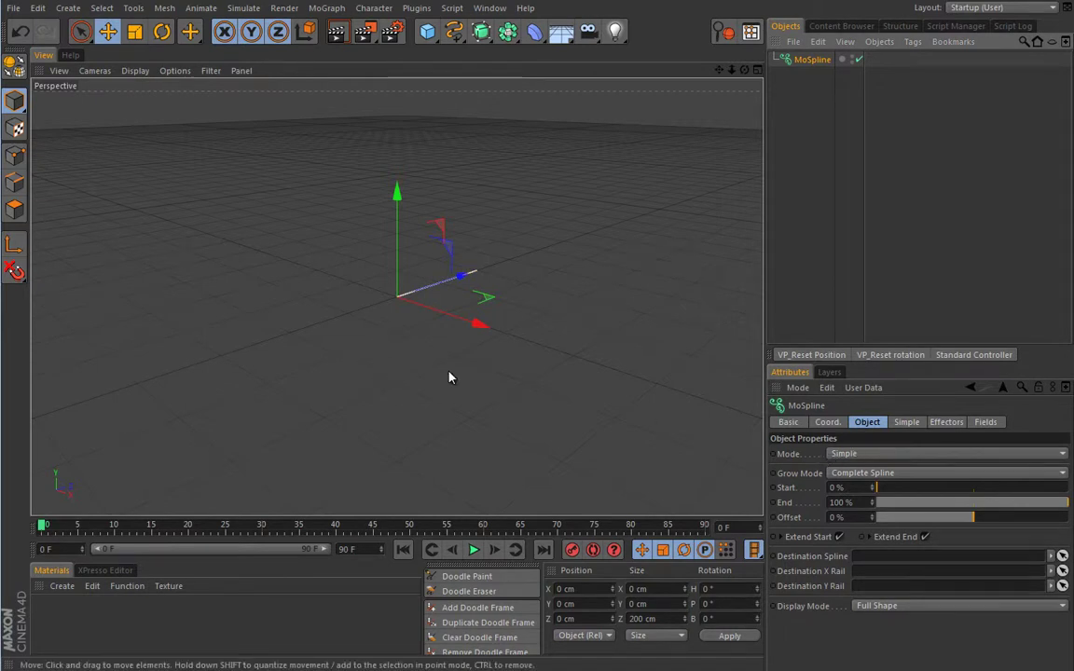
{"action": "left_click_drag", "start_coordinate": [390, 340], "coordinate": [541, 261], "text": "alt"}
{"action": "left_click", "coordinate": [424, 297]}
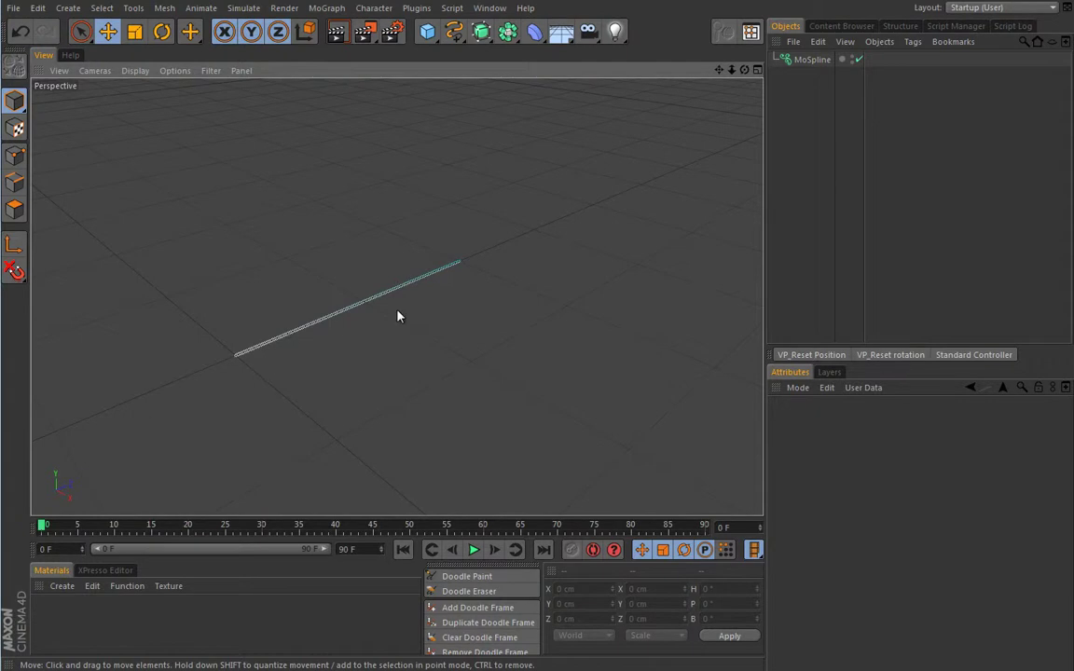
{"action": "left_click_drag", "start_coordinate": [440, 311], "coordinate": [376, 327], "text": "alt"}
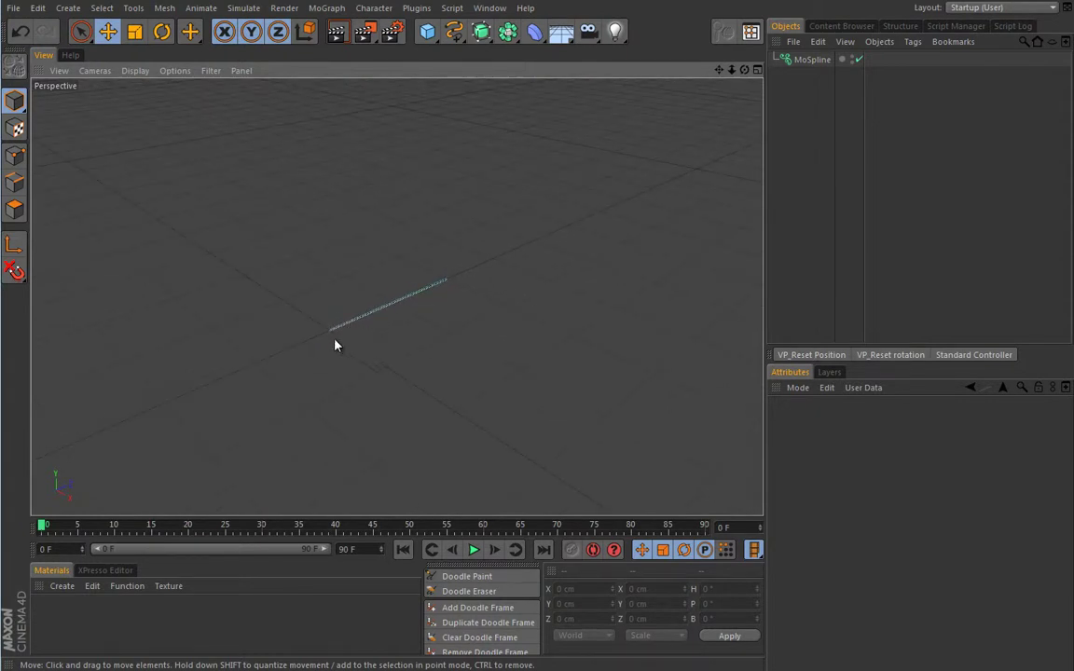
{"action": "left_click", "coordinate": [809, 60]}
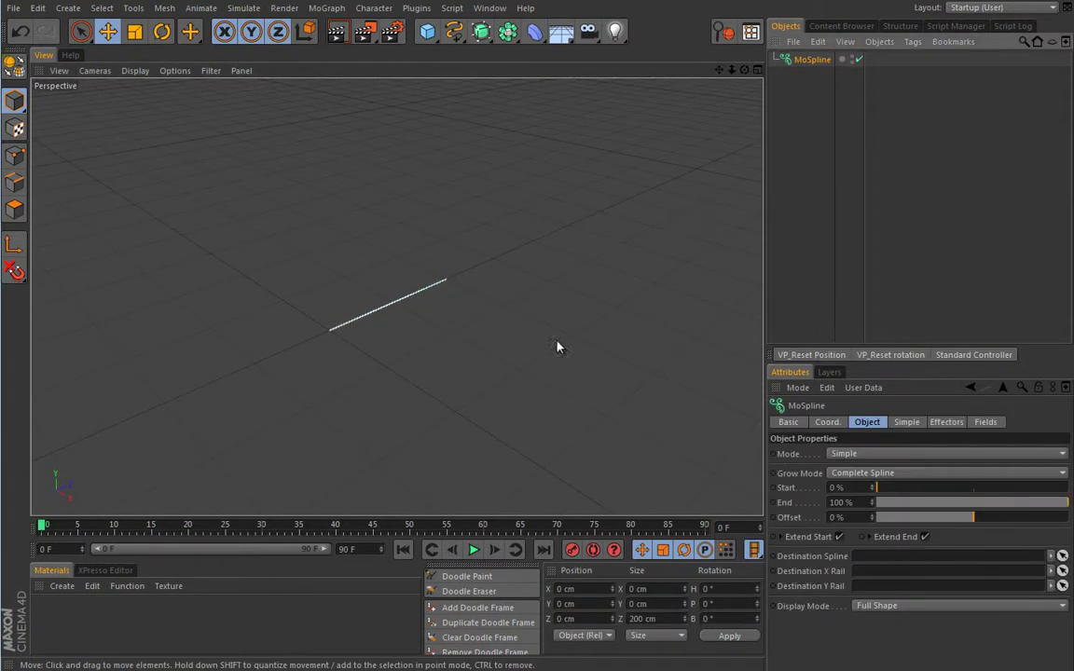
{"action": "left_click_drag", "start_coordinate": [473, 331], "coordinate": [688, 408], "text": "alt"}
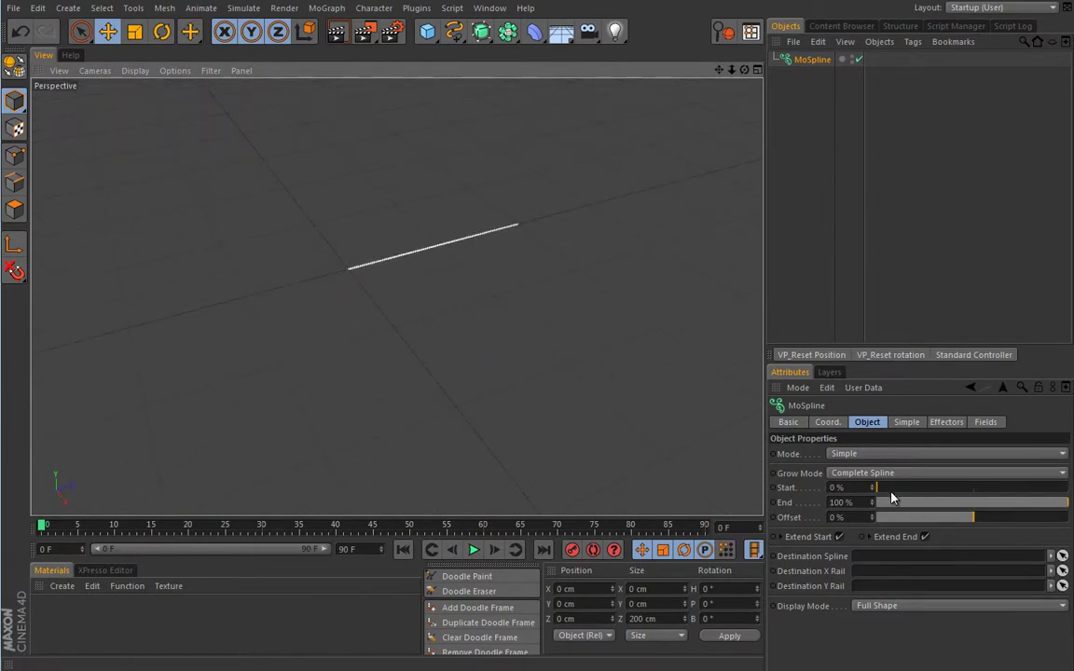
{"action": "left_click_drag", "start_coordinate": [882, 489], "coordinate": [943, 494]}
{"action": "mouse_move", "coordinate": [1058, 503]}
{"action": "left_mouse_down"}
{"action": "mouse_move", "coordinate": [974, 507]}
{"action": "mouse_move", "coordinate": [1067, 504]}
{"action": "left_mouse_up"}
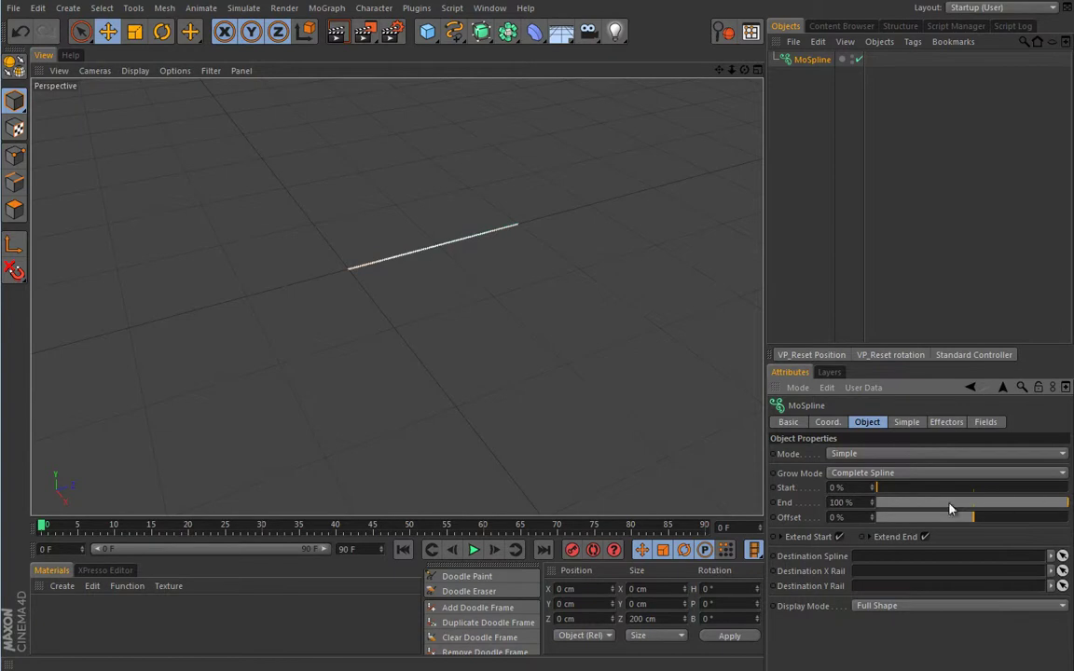
{"action": "mouse_move", "coordinate": [975, 517]}
{"action": "left_mouse_down"}
{"action": "mouse_move", "coordinate": [952, 515]}
{"action": "mouse_move", "coordinate": [1010, 516]}
{"action": "mouse_move", "coordinate": [977, 513]}
{"action": "left_mouse_up"}
{"action": "key", "text": "ctrl+z"}
{"action": "left_click", "coordinate": [848, 473]}
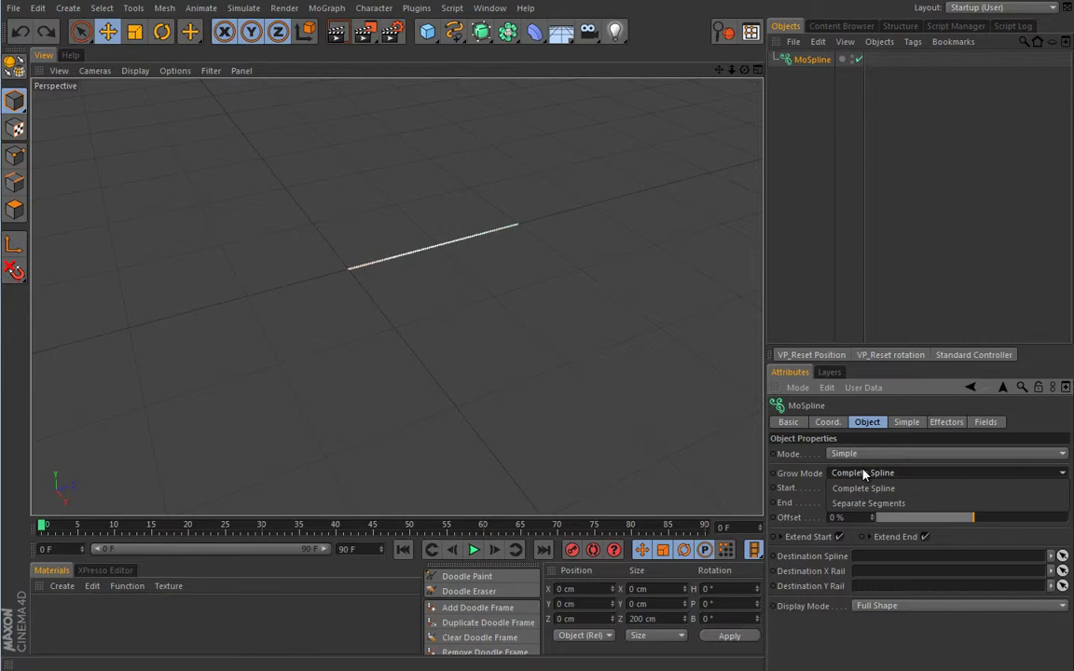
{"action": "left_click", "coordinate": [863, 488]}
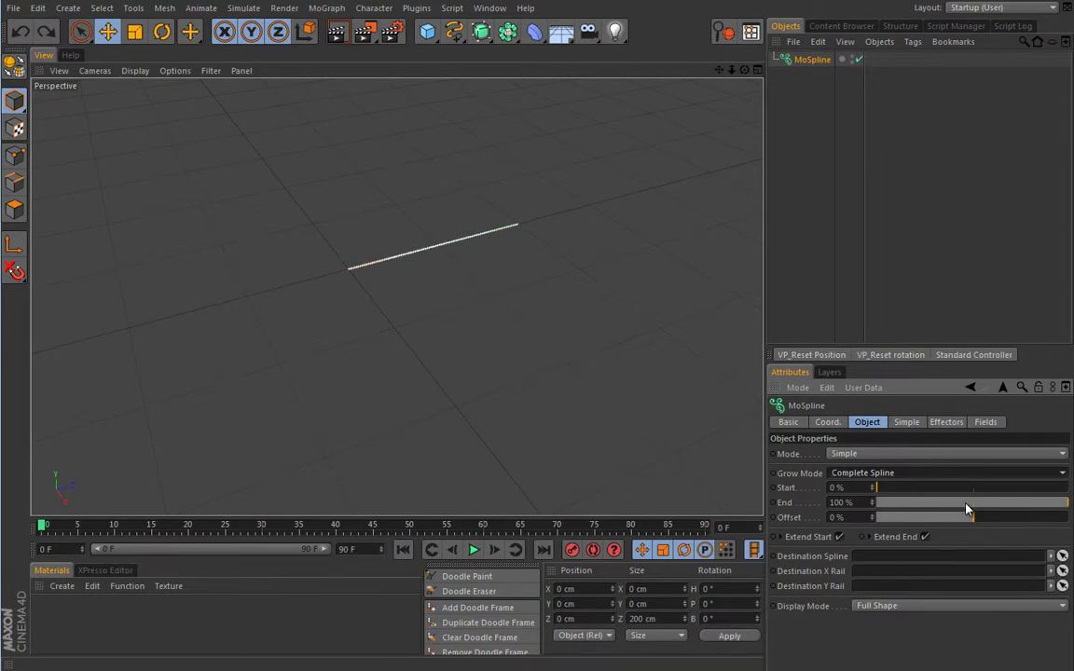
{"action": "left_click_drag", "start_coordinate": [872, 502], "coordinate": [963, 488]}
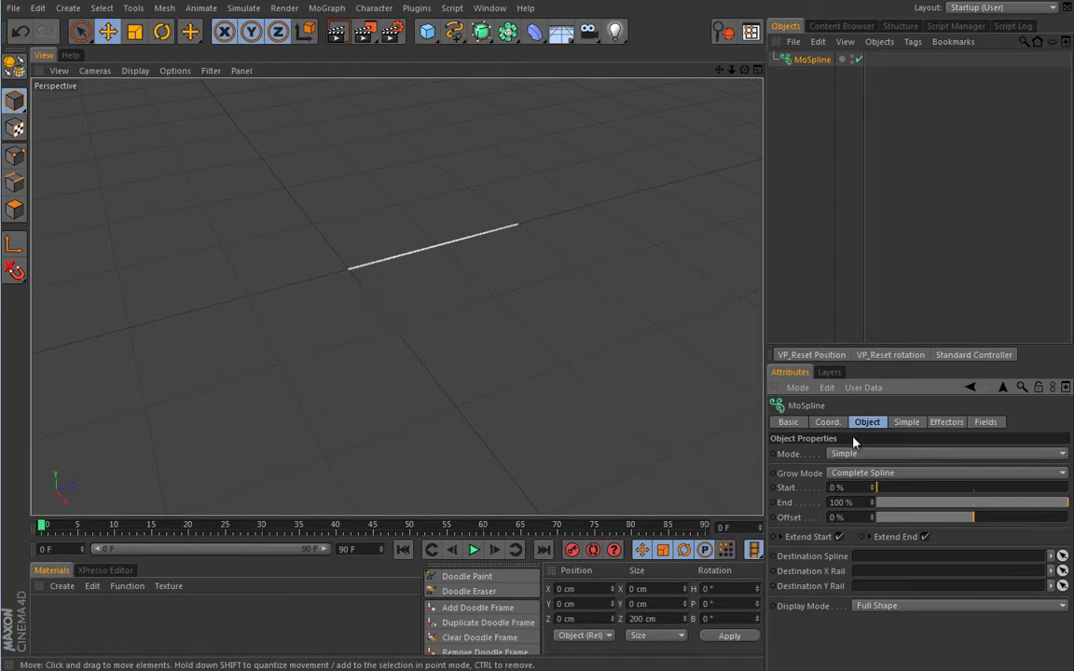
{"action": "left_click", "coordinate": [862, 474]}
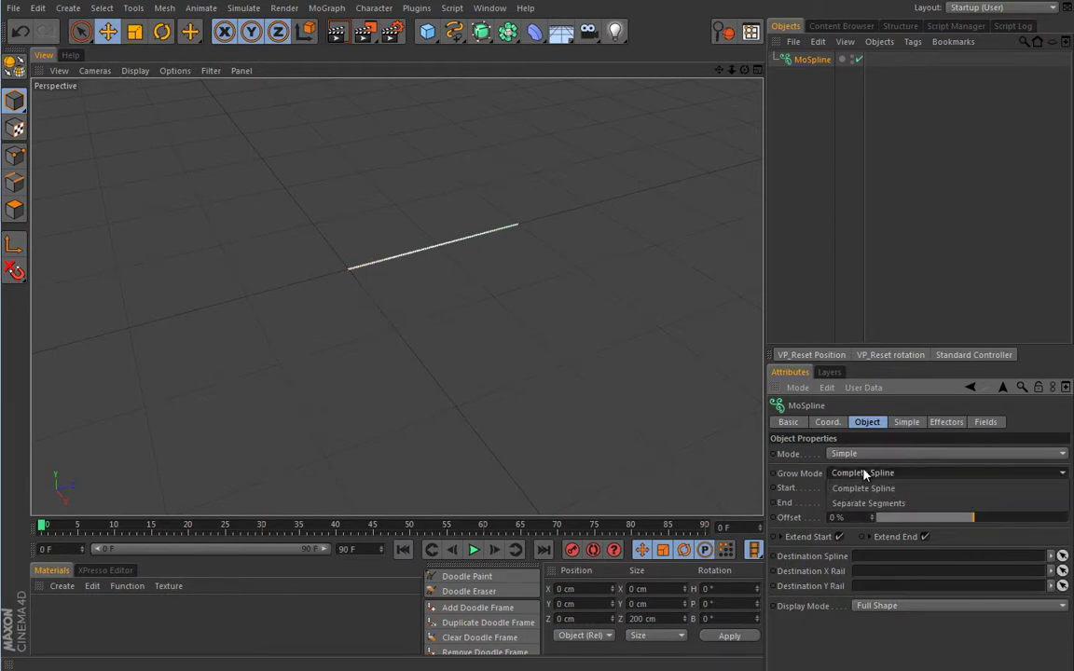
{"action": "left_click", "coordinate": [863, 475]}
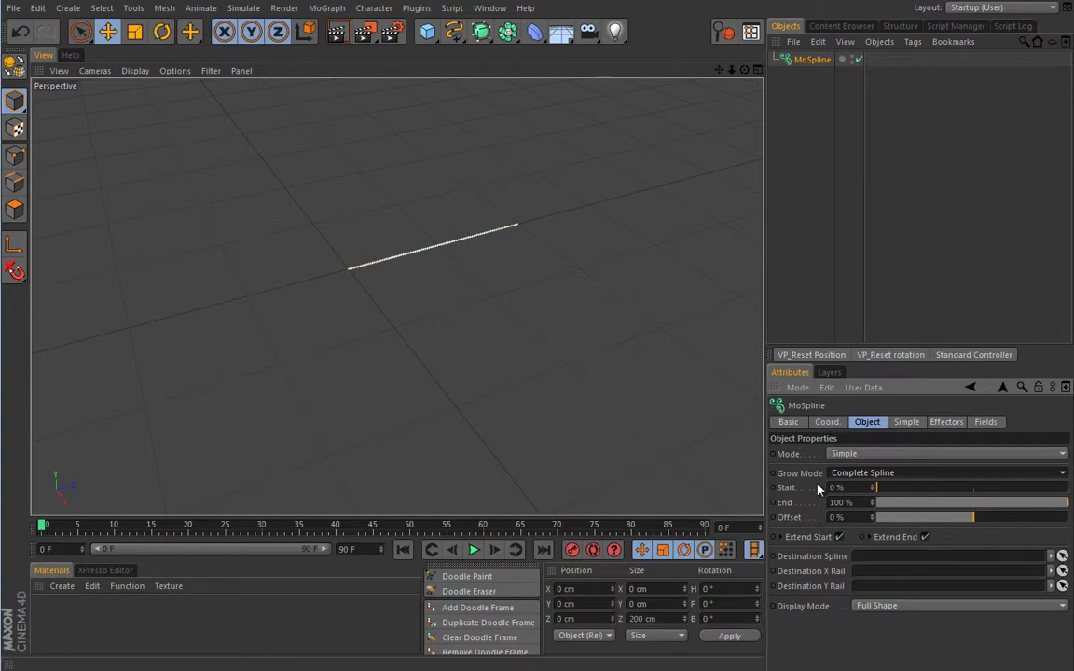
- Inspect the Extend Start and Extend End settings, then view the empty Effectors and Fields lists
{"action": "left_click", "coordinate": [782, 538]}
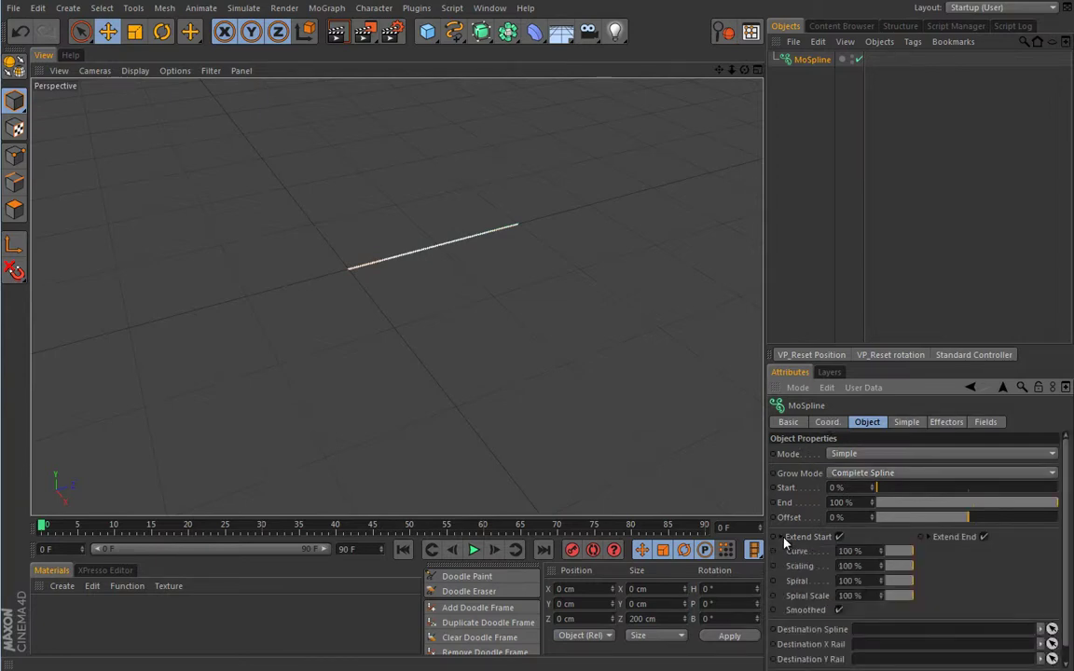
{"action": "left_click", "coordinate": [876, 539]}
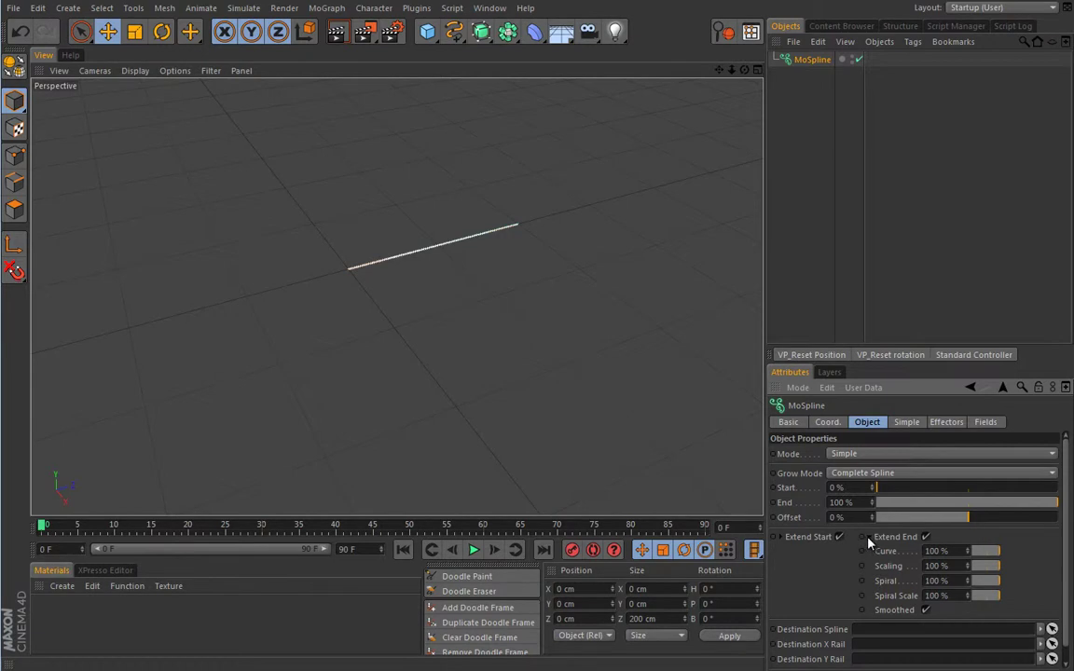
{"action": "left_click", "coordinate": [869, 538]}
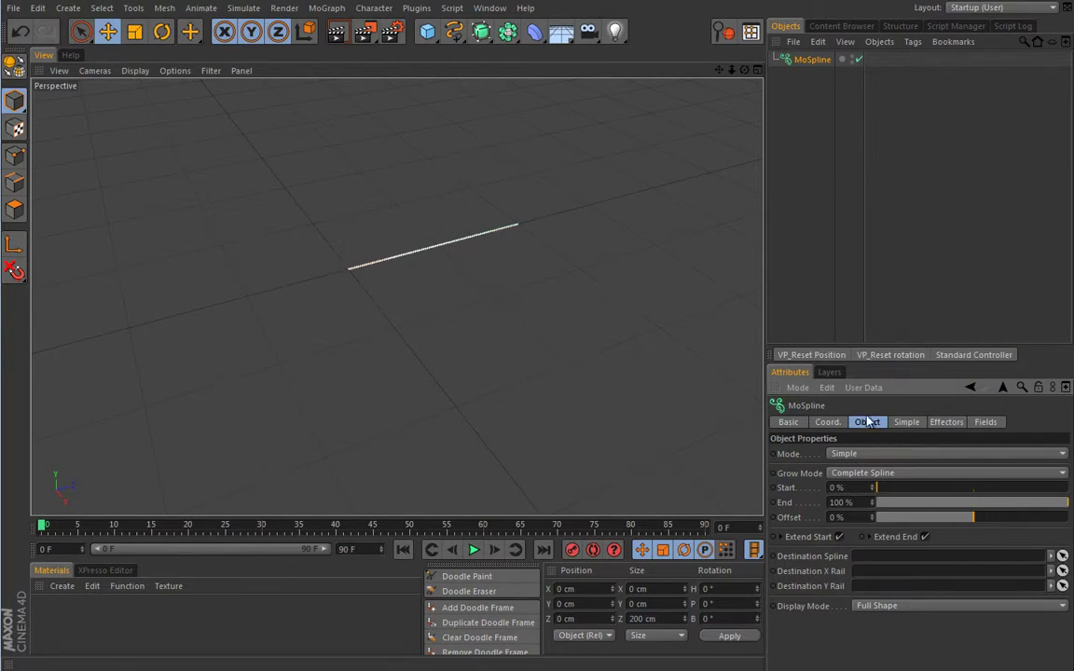
{"action": "left_click", "coordinate": [953, 427]}
{"action": "left_click", "coordinate": [985, 424]}
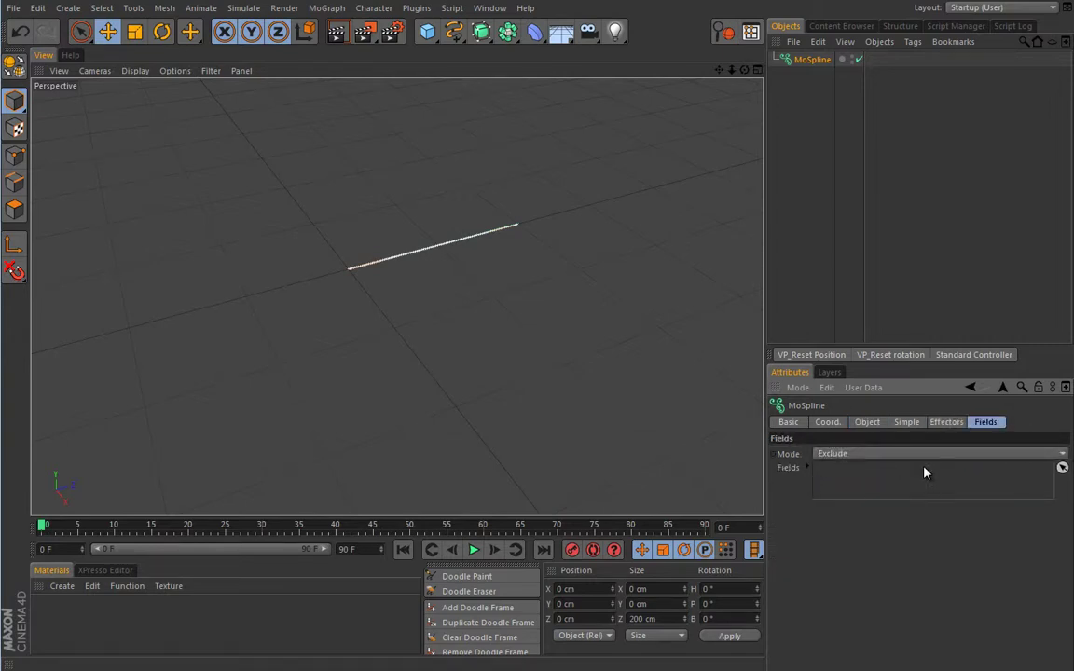
{"action": "left_click", "coordinate": [948, 423]}
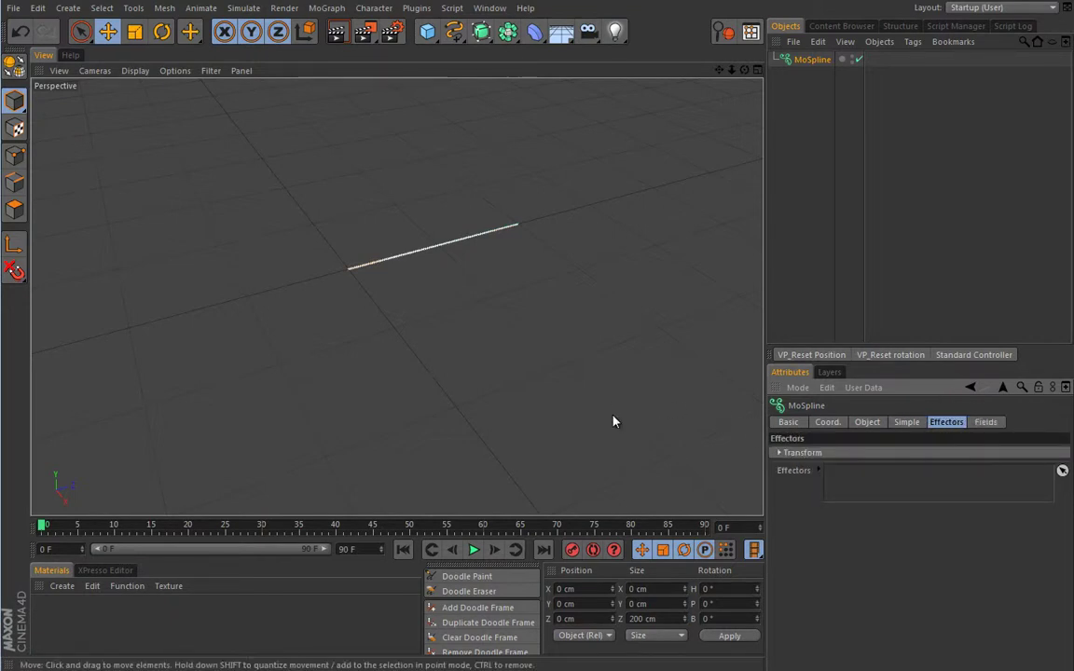
- Try the Length (kept at 200 cm), Segments and angle sliders, then set Angle P to 180°
{"action": "left_click", "coordinate": [912, 424]}
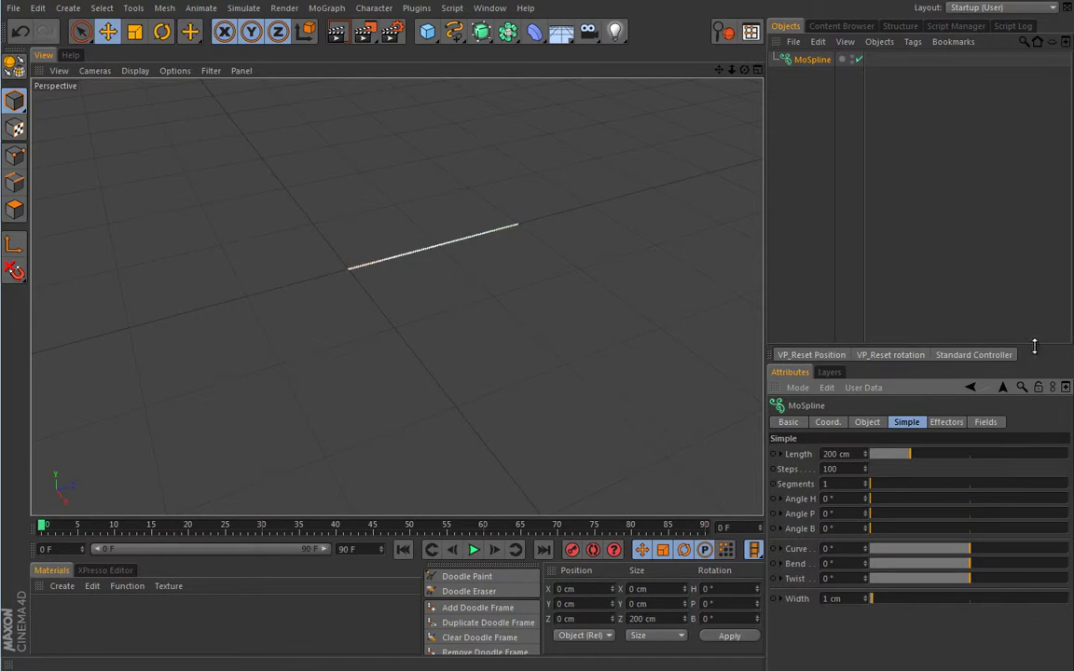
{"action": "left_click_drag", "start_coordinate": [897, 448], "coordinate": [916, 452]}
{"action": "key", "text": "ctrl+z"}
{"action": "mouse_move", "coordinate": [877, 485]}
{"action": "left_mouse_down"}
{"action": "mouse_move", "coordinate": [898, 487]}
{"action": "mouse_move", "coordinate": [863, 486]}
{"action": "left_mouse_up"}
{"action": "mouse_move", "coordinate": [874, 503]}
{"action": "left_mouse_down"}
{"action": "mouse_move", "coordinate": [929, 500]}
{"action": "mouse_move", "coordinate": [867, 508]}
{"action": "left_mouse_up"}
{"action": "mouse_move", "coordinate": [870, 513]}
{"action": "left_mouse_down"}
{"action": "mouse_move", "coordinate": [894, 513]}
{"action": "mouse_move", "coordinate": [870, 513]}
{"action": "mouse_move", "coordinate": [890, 530]}
{"action": "mouse_move", "coordinate": [914, 527]}
{"action": "mouse_move", "coordinate": [868, 527]}
{"action": "left_mouse_up"}
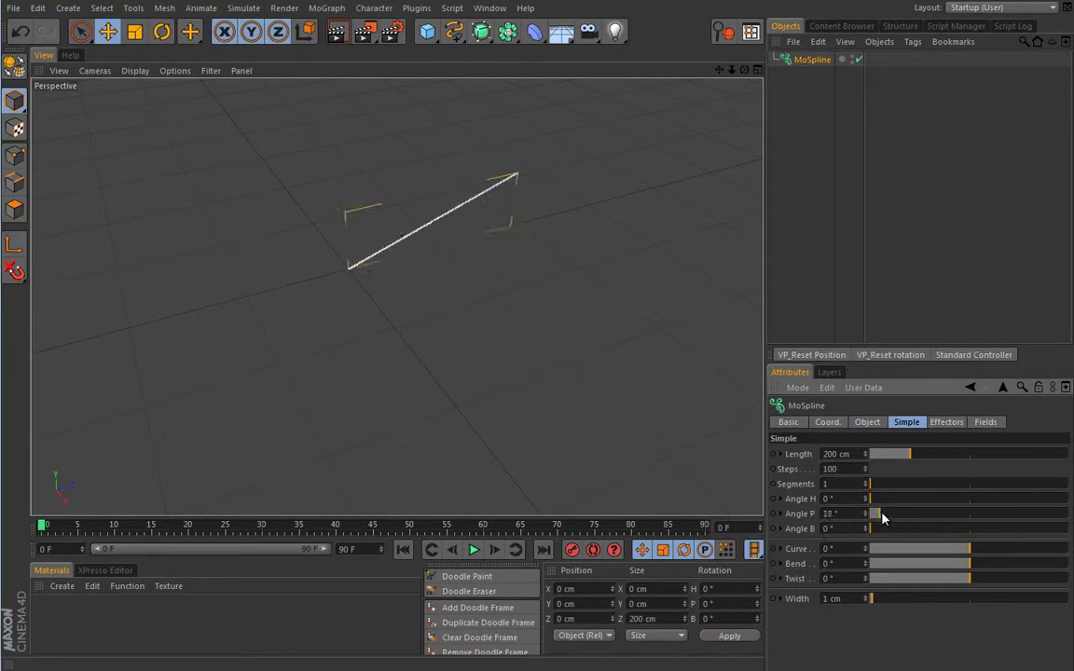
{"action": "left_click_drag", "start_coordinate": [886, 518], "coordinate": [972, 522]}
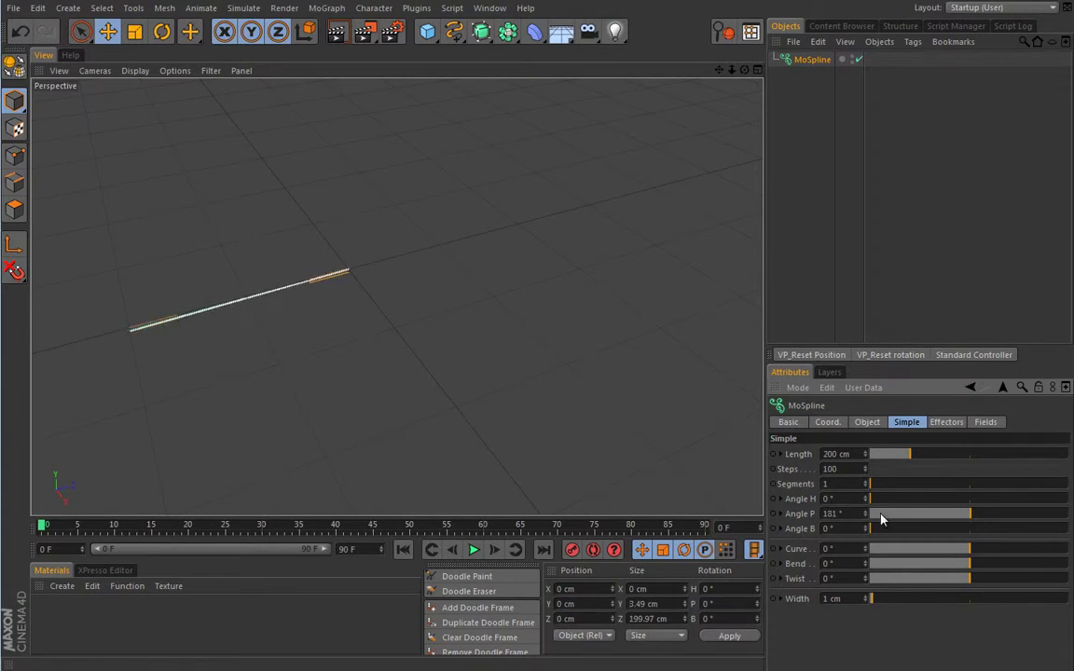
{"action": "left_click", "coordinate": [866, 518]}
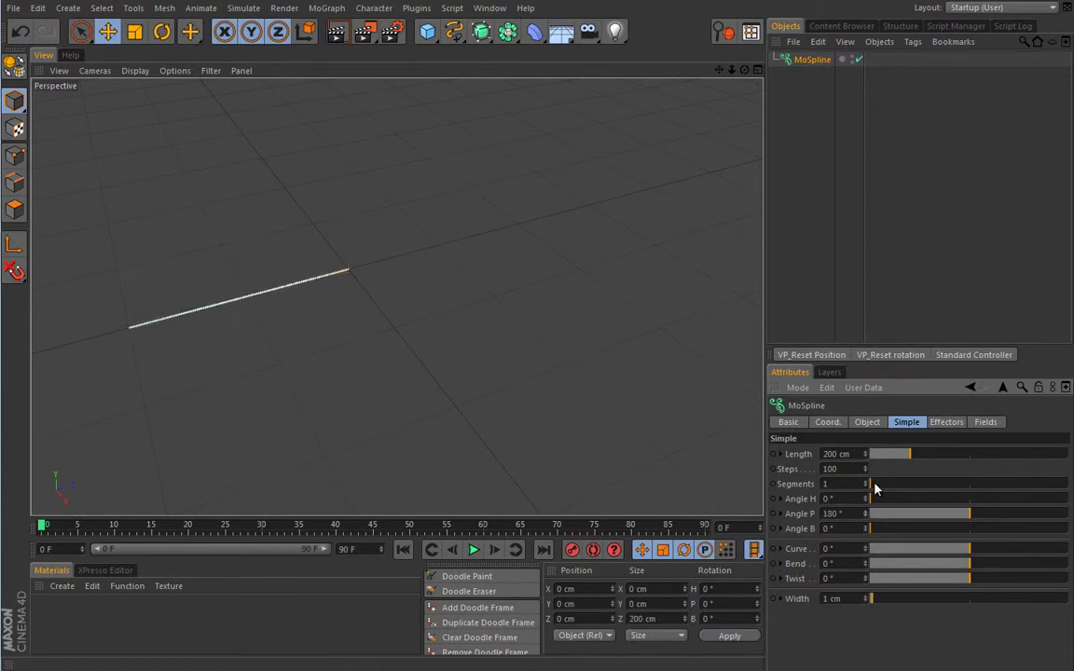
- Raise Segments to about 50 to fan the strands, view head-on, and adjust Curve and Twist
{"action": "left_click_drag", "start_coordinate": [873, 485], "coordinate": [901, 485]}
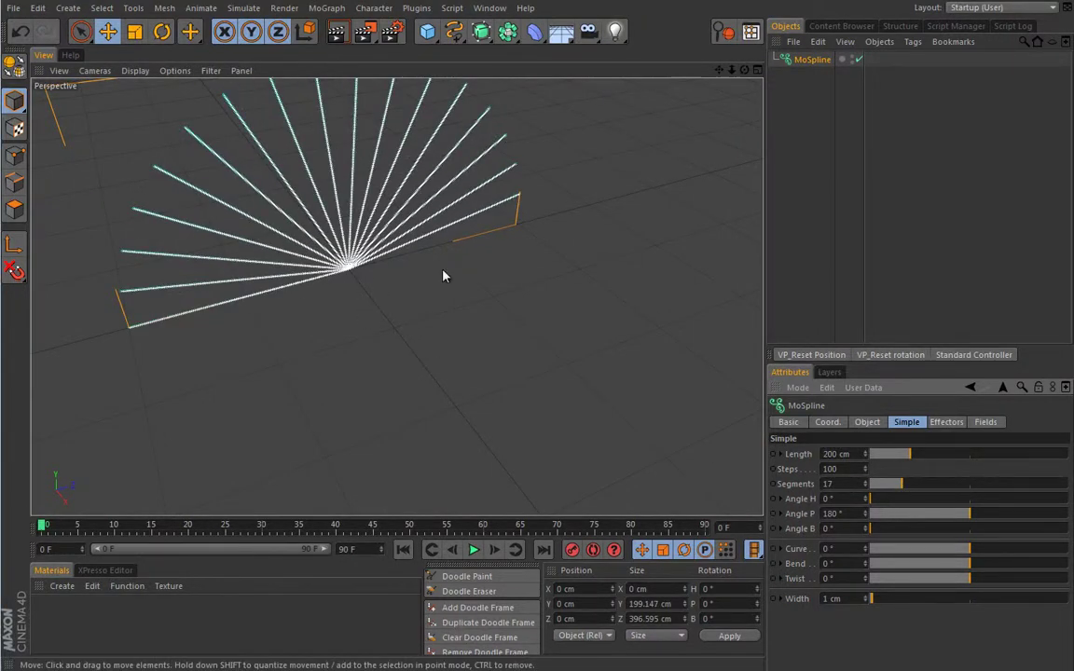
{"action": "left_click_drag", "start_coordinate": [900, 486], "coordinate": [970, 489]}
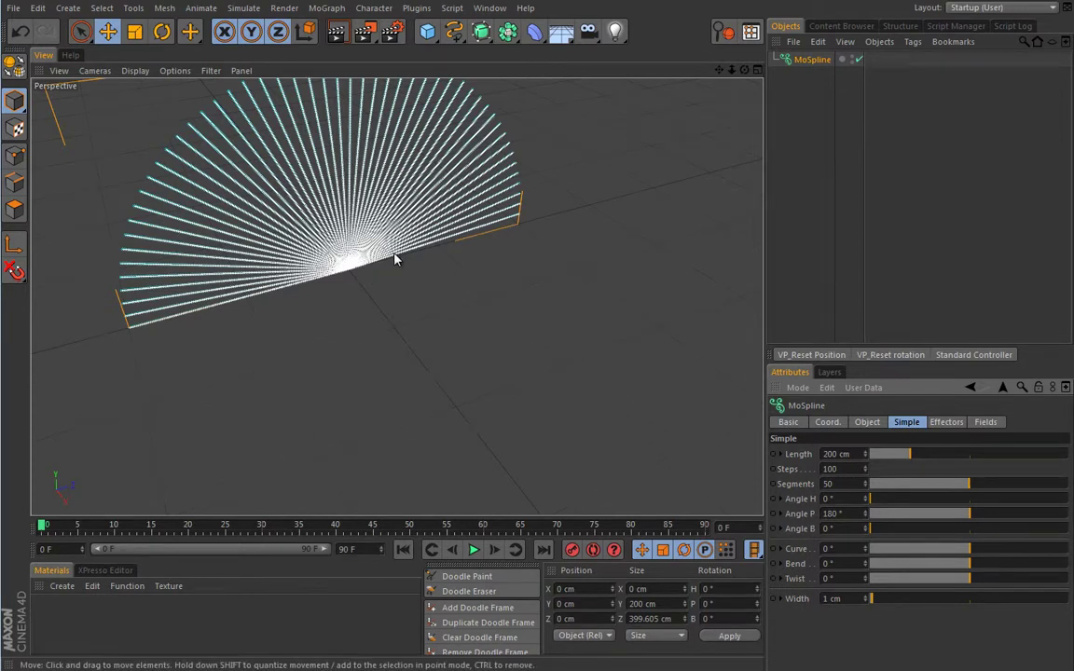
{"action": "left_click_drag", "start_coordinate": [399, 259], "coordinate": [459, 349], "text": "alt"}
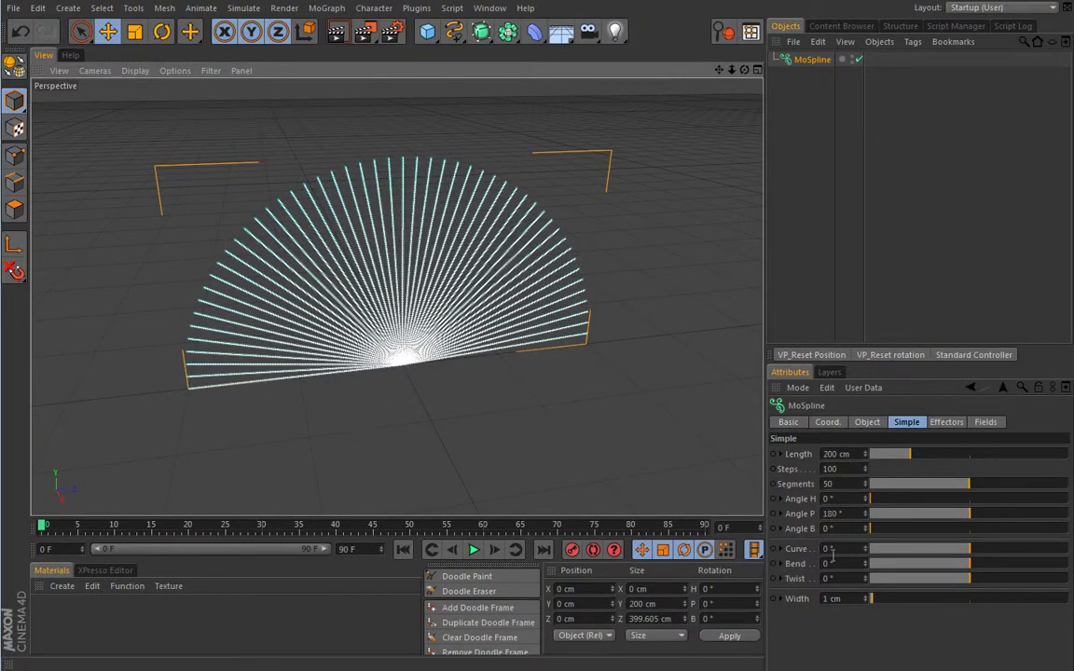
{"action": "left_click_drag", "start_coordinate": [965, 554], "coordinate": [950, 584]}
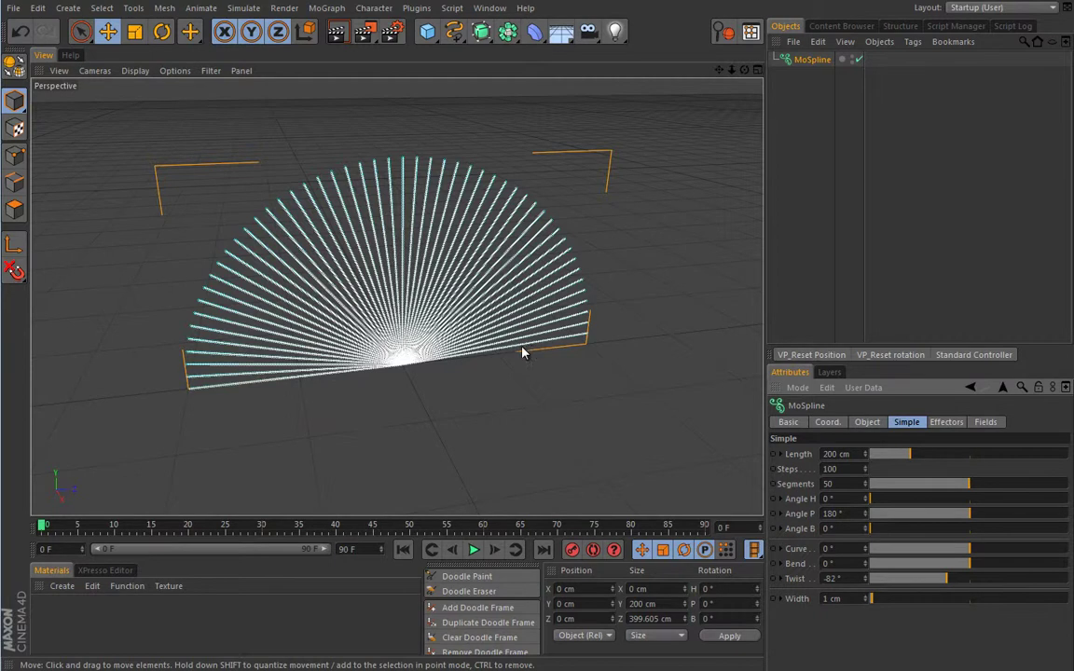
- Undo a stray doodle mark placed in the viewport and orbit back to a front view
{"action": "left_click", "coordinate": [461, 576]}
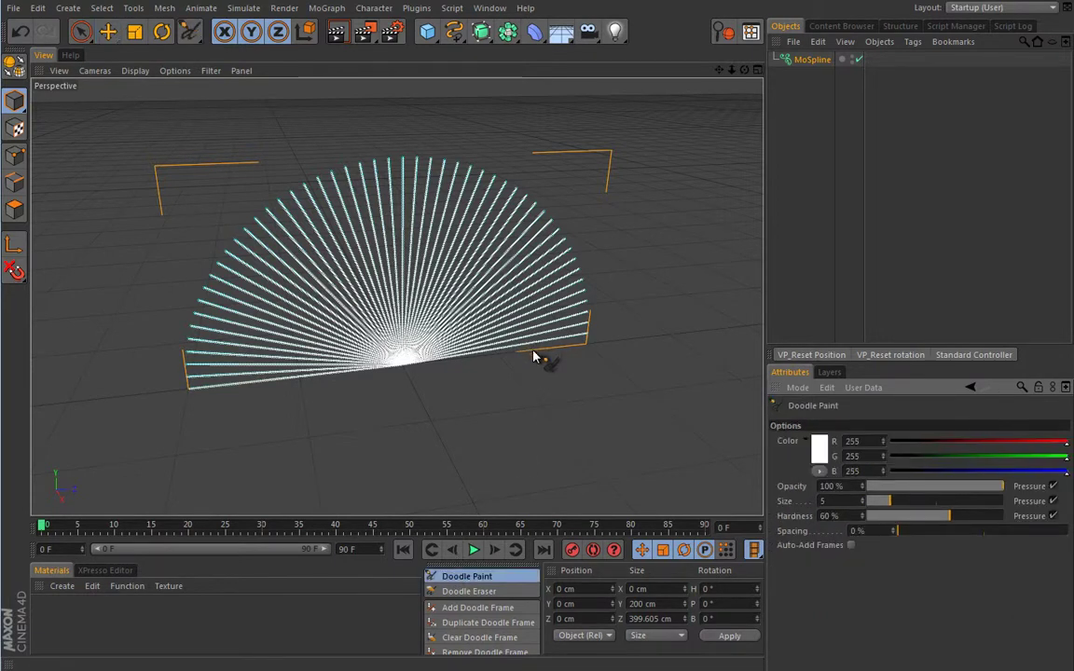
{"action": "left_click_drag", "start_coordinate": [528, 359], "coordinate": [557, 352], "text": "alt"}
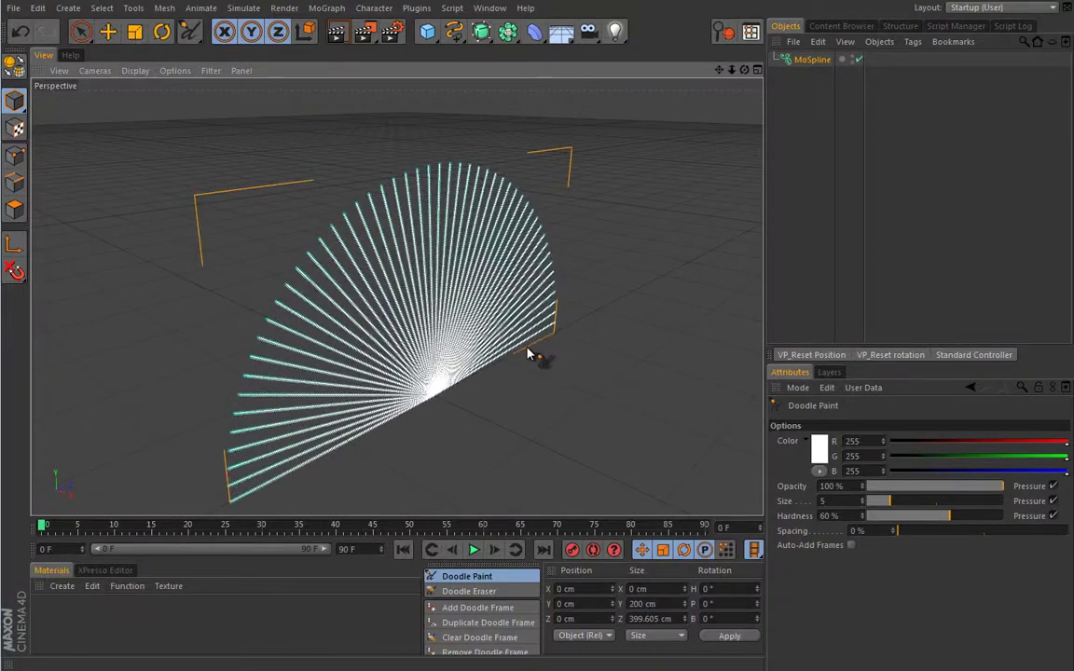
{"action": "left_click", "coordinate": [524, 338]}
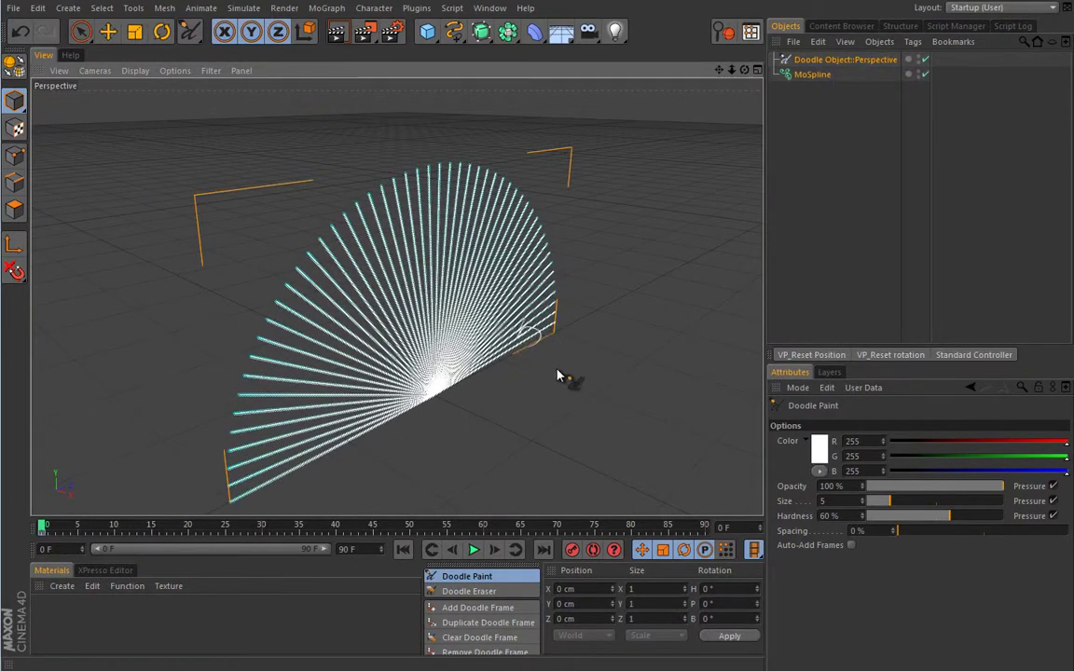
{"action": "key", "text": "ctrl+z"}
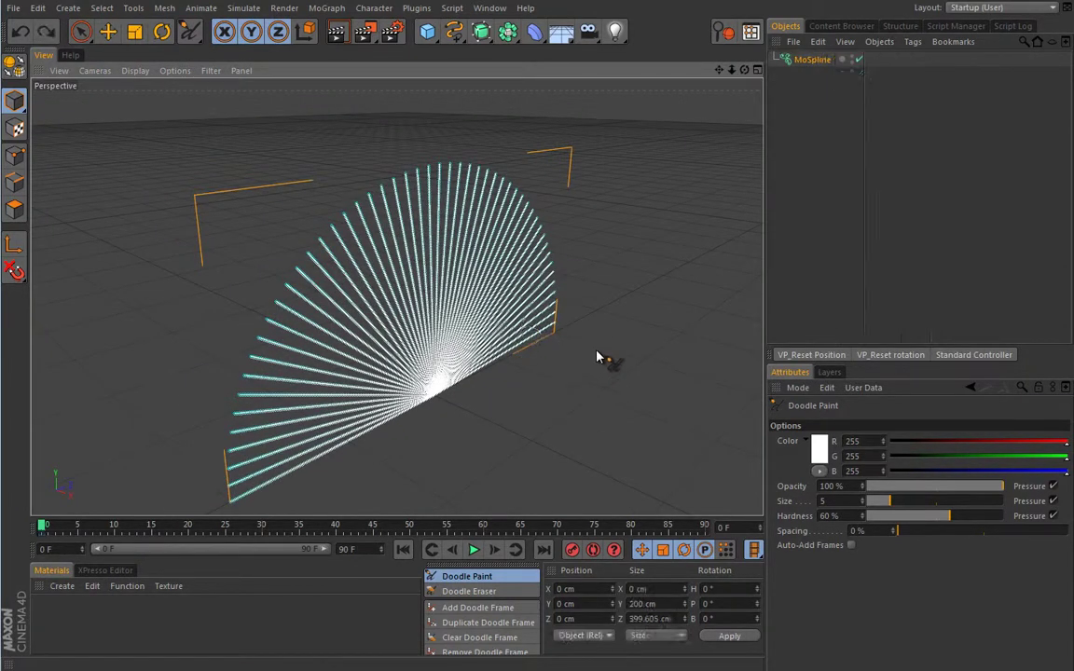
{"action": "mouse_move", "coordinate": [603, 356]}
{"action": "left_mouse_down", "text": "alt"}
{"action": "mouse_move", "coordinate": [555, 364]}
{"action": "mouse_move", "coordinate": [568, 359]}
{"action": "left_mouse_up", "text": "alt"}
- Select the MoSpline and return Curve and Twist to 0° to flatten the fan
{"action": "left_click", "coordinate": [812, 59]}
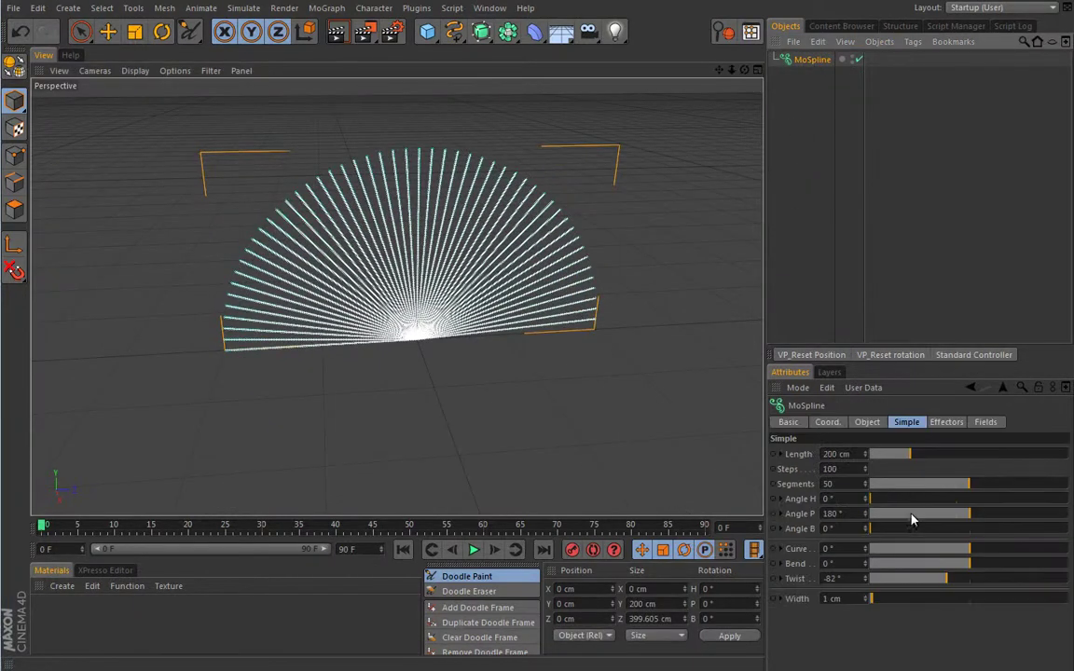
{"action": "left_click_drag", "start_coordinate": [968, 550], "coordinate": [988, 548]}
{"action": "left_click_drag", "start_coordinate": [628, 331], "coordinate": [548, 287], "text": "alt"}
{"action": "mouse_move", "coordinate": [945, 584]}
{"action": "left_mouse_down"}
{"action": "mouse_move", "coordinate": [927, 580]}
{"action": "mouse_move", "coordinate": [949, 580]}
{"action": "left_mouse_up"}
{"action": "key", "text": "Return"}
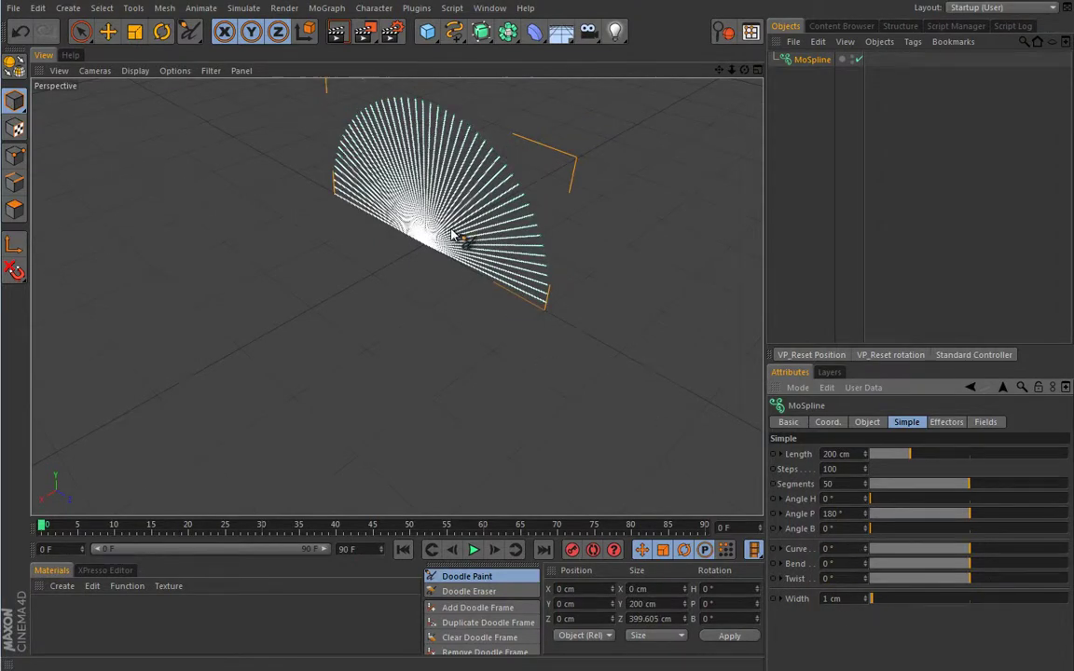
{"action": "left_click_drag", "start_coordinate": [427, 268], "coordinate": [504, 319], "text": "alt"}
{"action": "scroll", "coordinate": [439, 371], "scroll_direction": "up", "scroll_amount": 3}
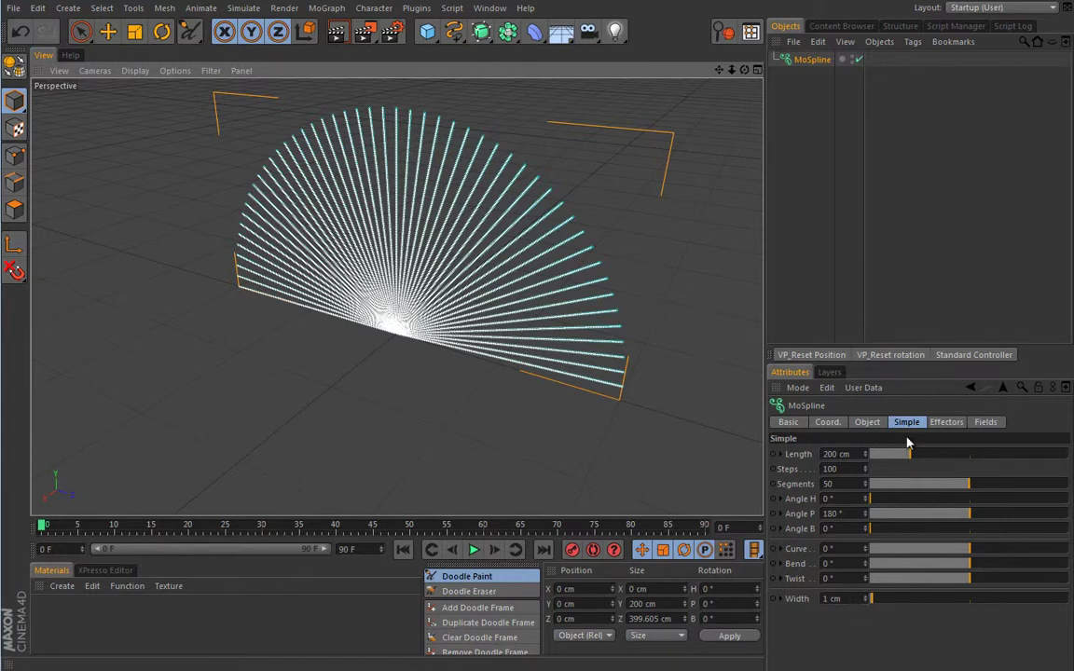
- Add a Random effector to scatter the MoSpline strands
{"action": "left_click", "coordinate": [869, 422]}
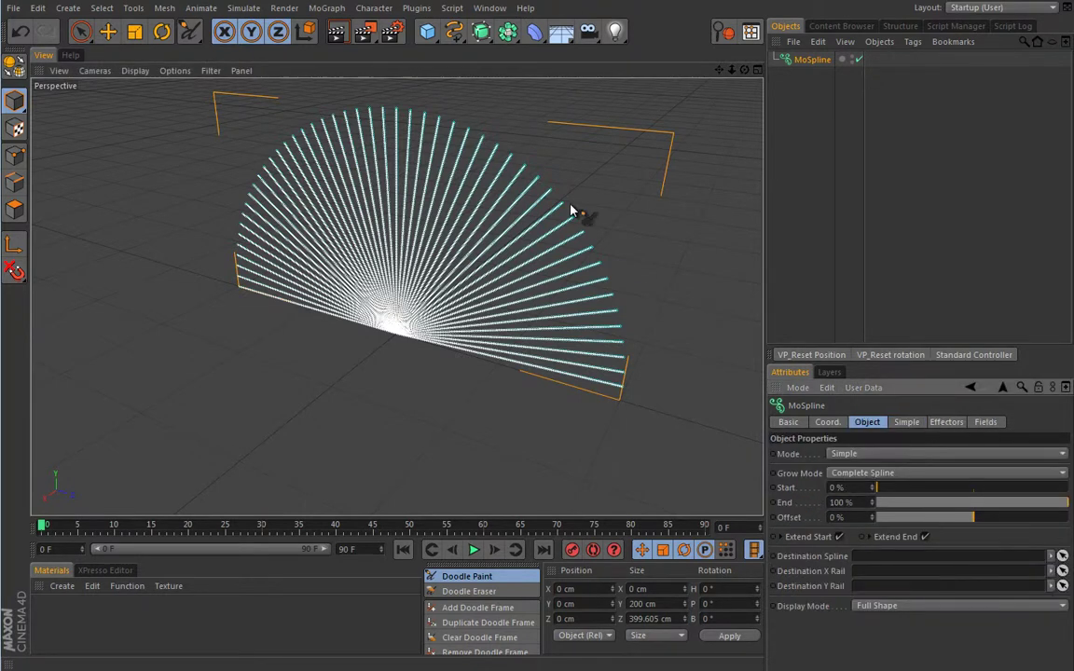
{"action": "left_click", "coordinate": [328, 8]}
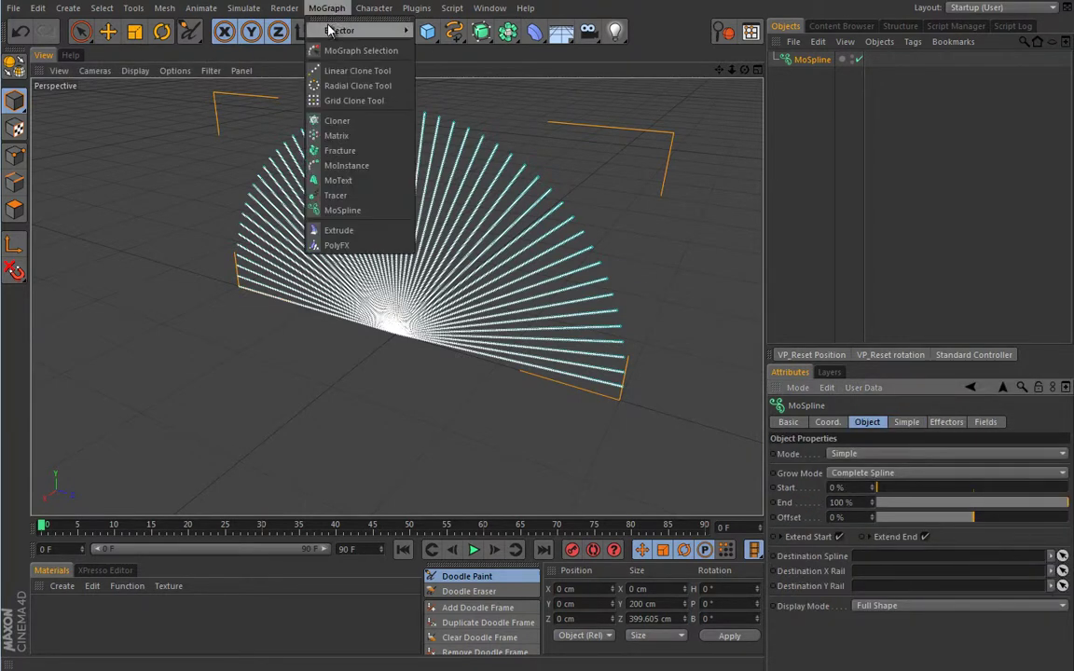
{"action": "mouse_move", "coordinate": [359, 30]}
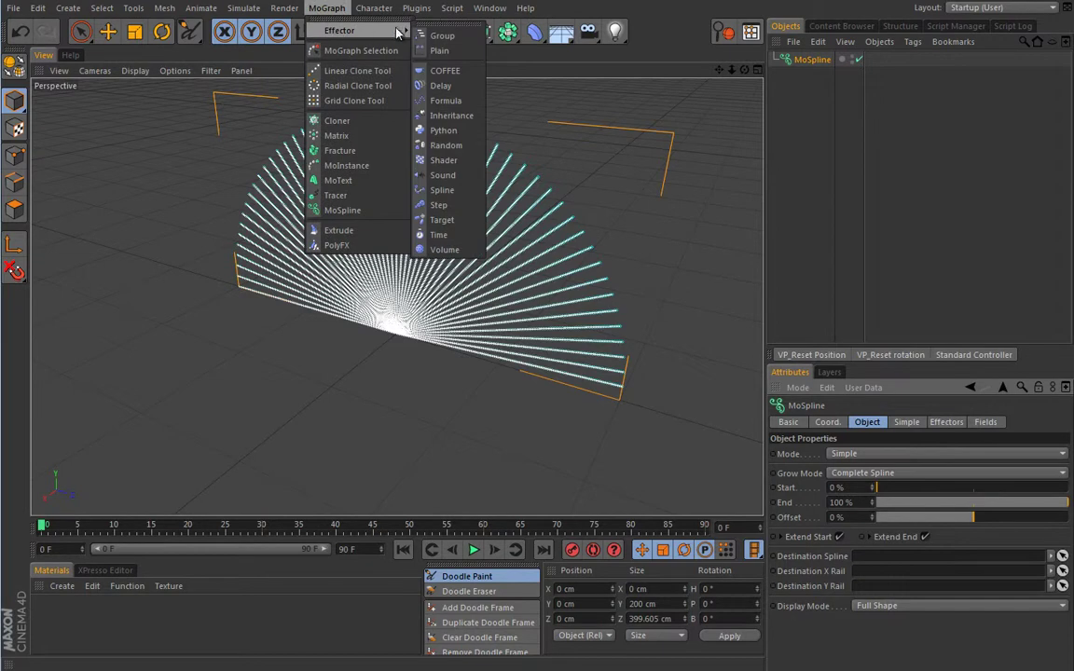
{"action": "left_click", "coordinate": [446, 146]}
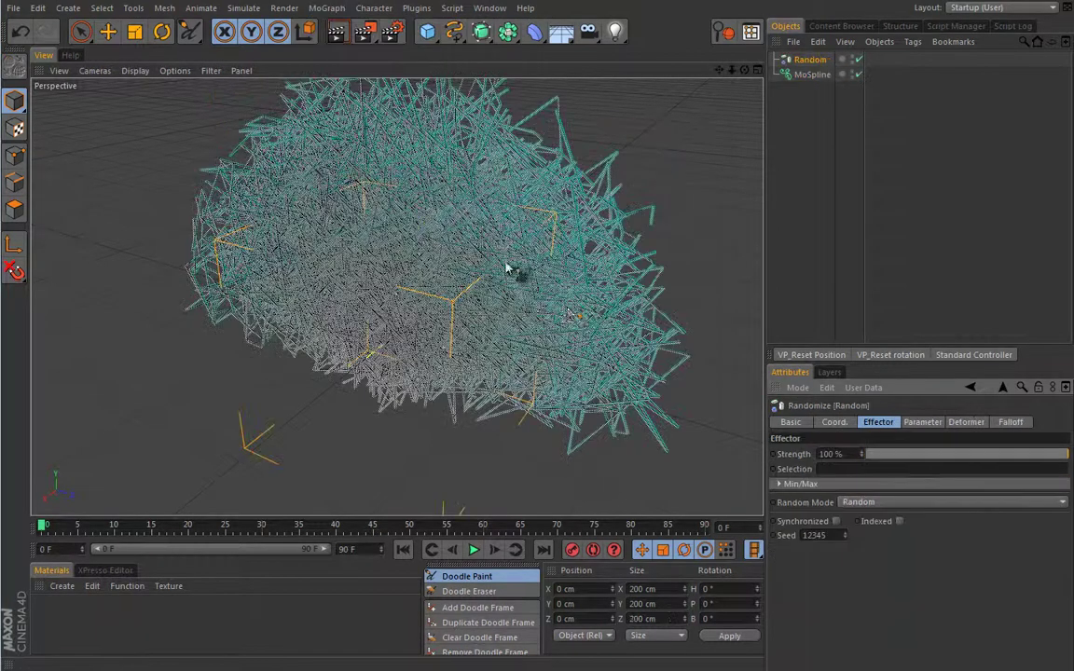
{"action": "mouse_move", "coordinate": [520, 315]}
{"action": "left_mouse_down", "text": "alt"}
{"action": "mouse_move", "coordinate": [504, 302]}
{"action": "mouse_move", "coordinate": [510, 332]}
{"action": "mouse_move", "coordinate": [478, 354]}
{"action": "mouse_move", "coordinate": [495, 323]}
{"action": "left_mouse_up", "text": "alt"}
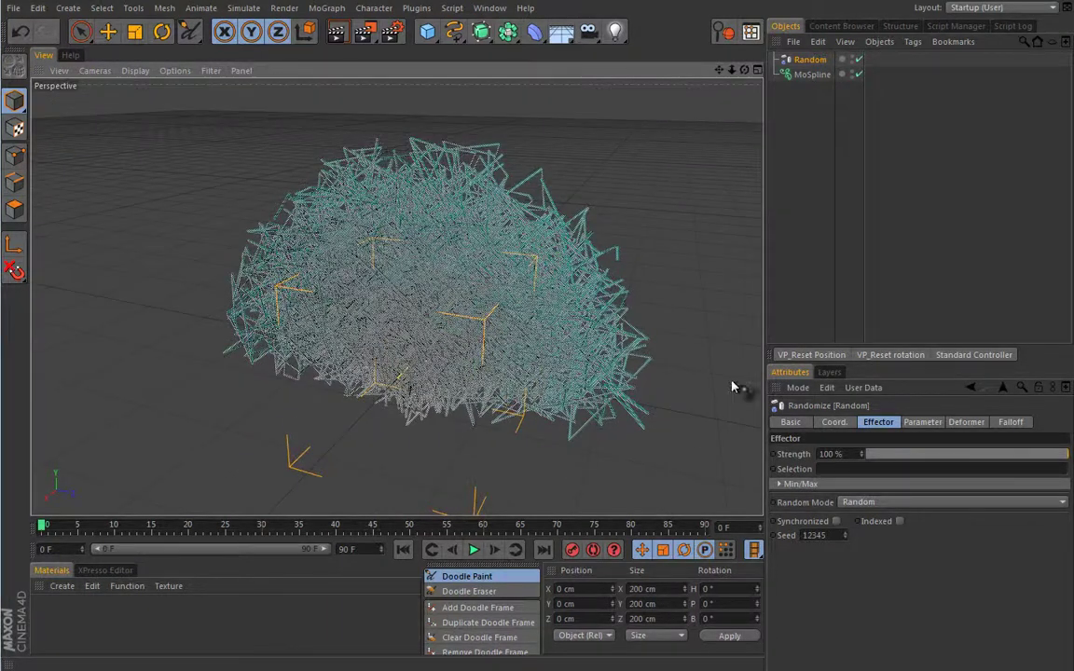
- Give the Random effector a Sphere falloff and Noise mode, then play the animation
{"action": "left_click", "coordinate": [1025, 425]}
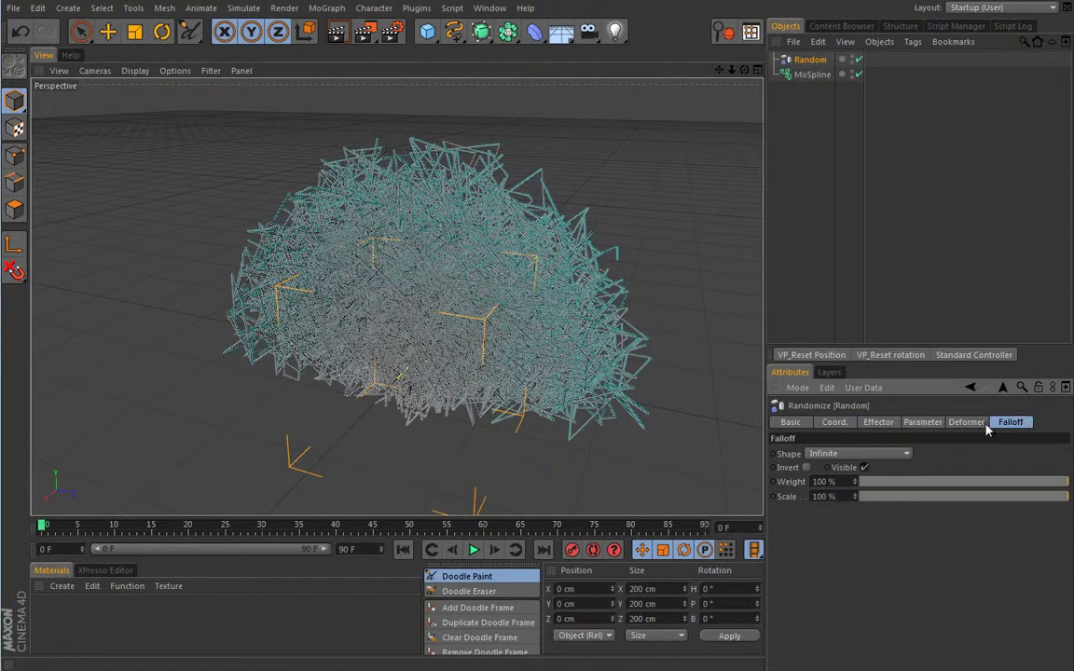
{"action": "left_click", "coordinate": [857, 453]}
{"action": "left_click", "coordinate": [825, 571]}
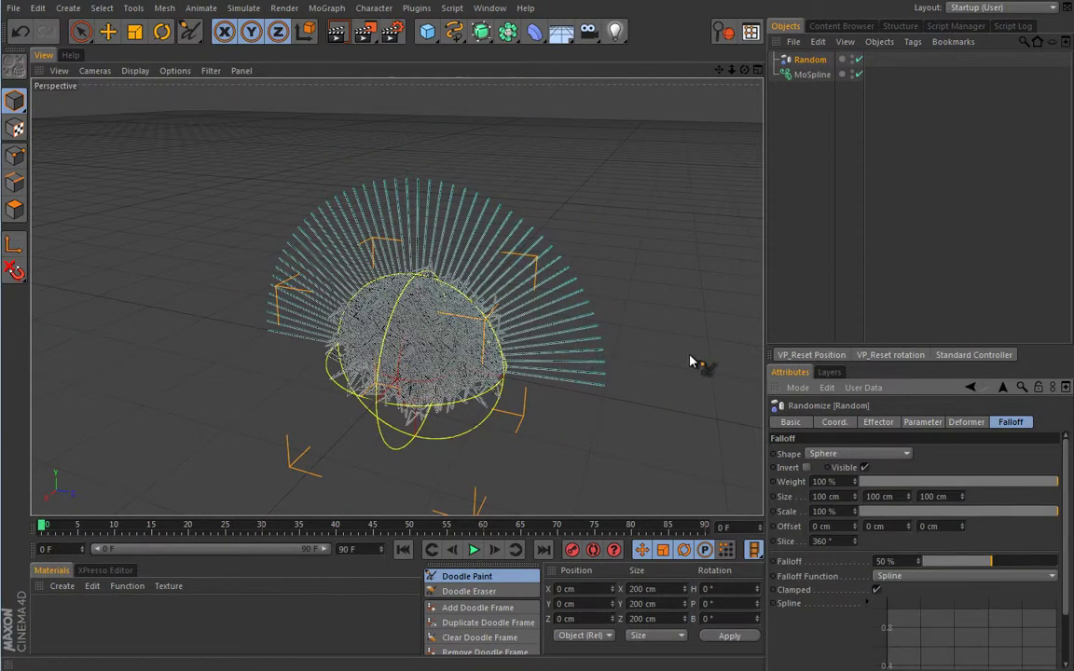
{"action": "left_click", "coordinate": [878, 422]}
{"action": "left_click", "coordinate": [867, 504]}
{"action": "left_click", "coordinate": [860, 550]}
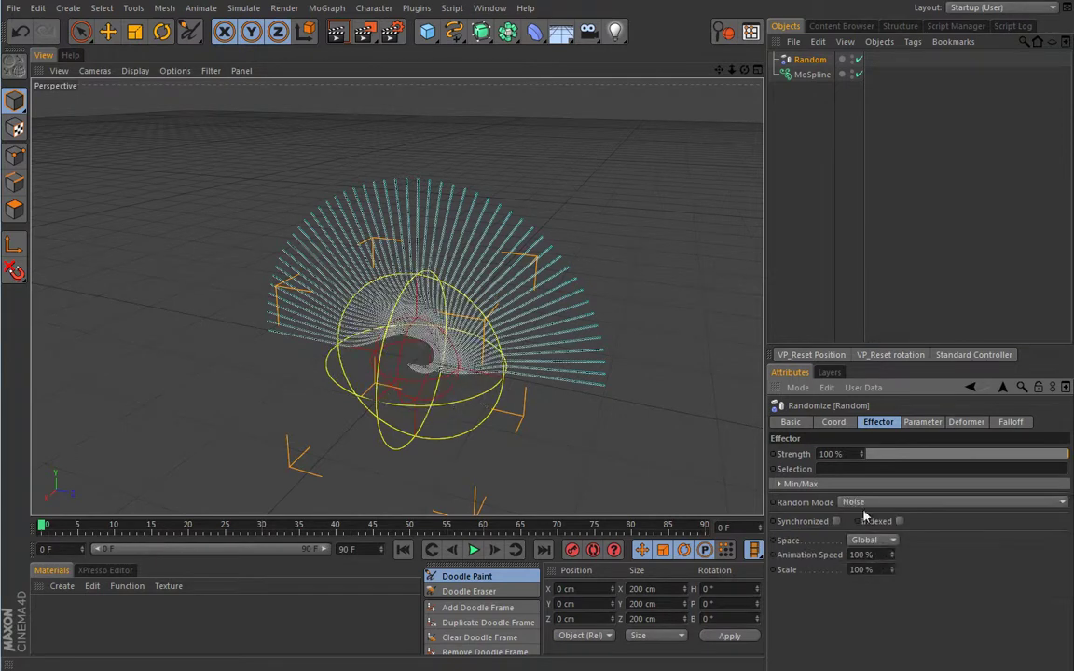
{"action": "left_click", "coordinate": [474, 552]}
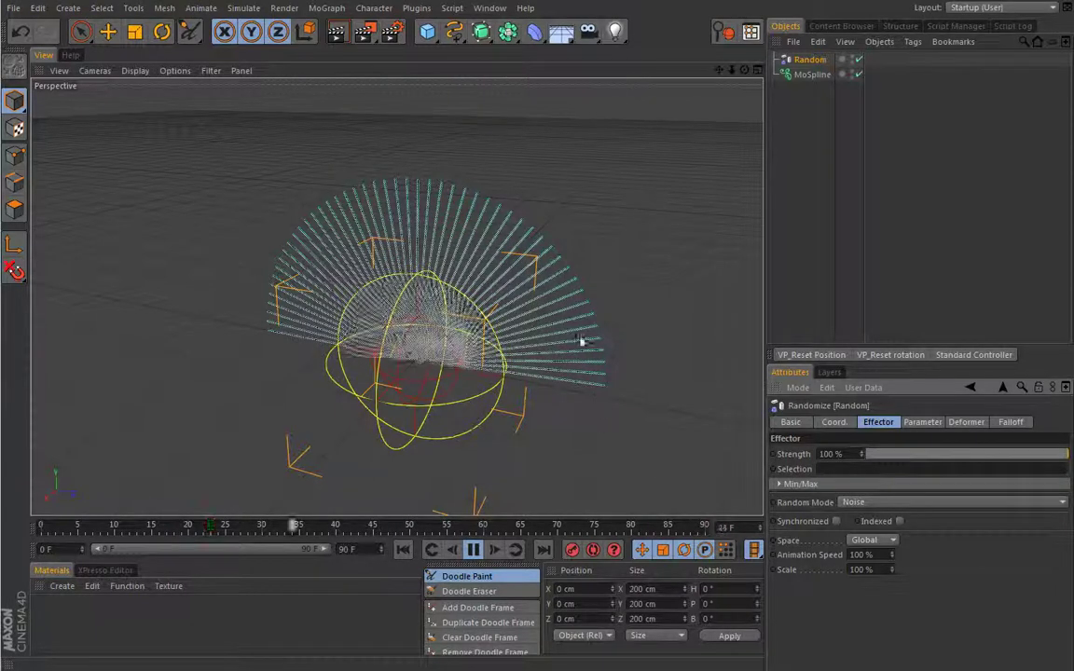
- Move the Random effector up in Y and forward along Z over the fan
{"action": "key", "text": "e"}
{"action": "left_click_drag", "start_coordinate": [425, 305], "coordinate": [430, 136]}
{"action": "left_click_drag", "start_coordinate": [534, 207], "coordinate": [604, 232]}
{"action": "left_click_drag", "start_coordinate": [520, 100], "coordinate": [513, 147]}
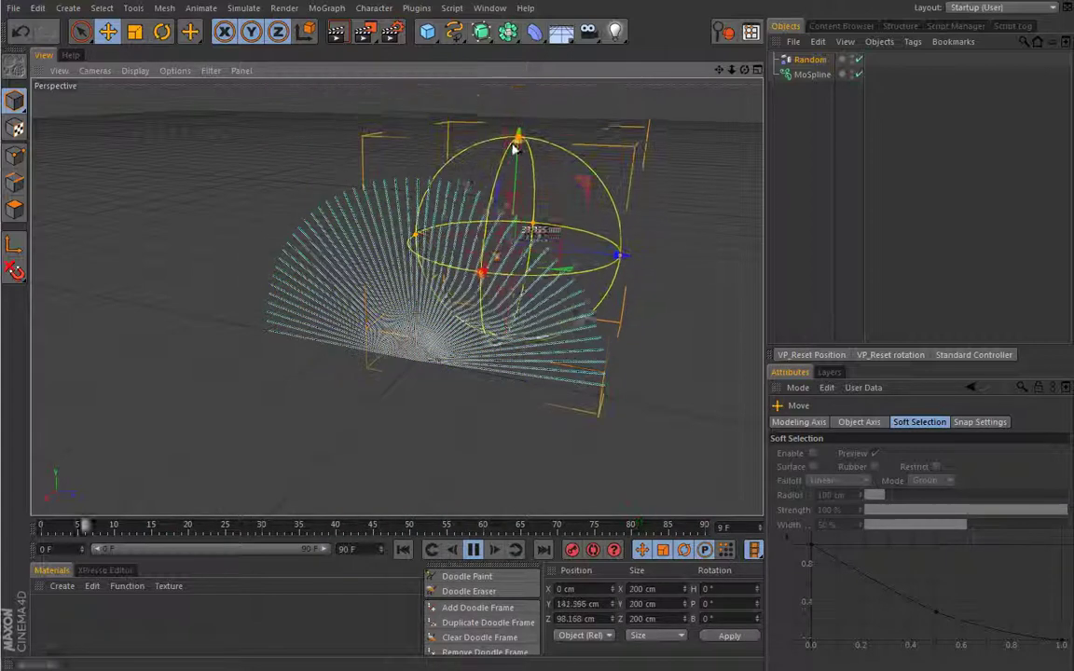
- Set the Random effector's noise Scale to 10%
{"action": "left_click", "coordinate": [811, 74]}
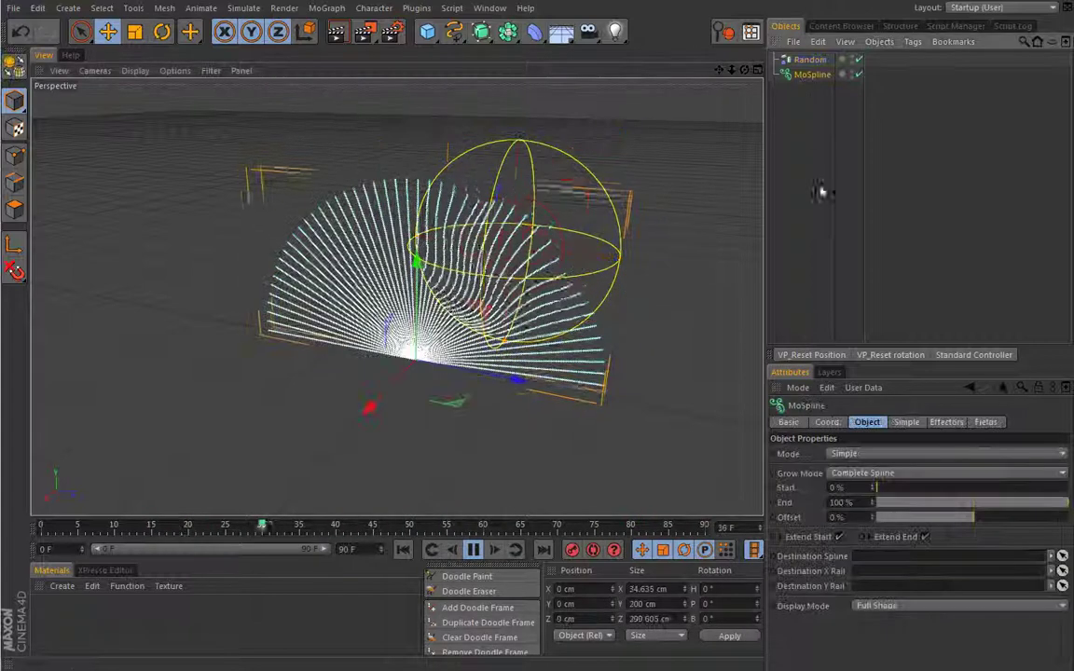
{"action": "left_click", "coordinate": [810, 59]}
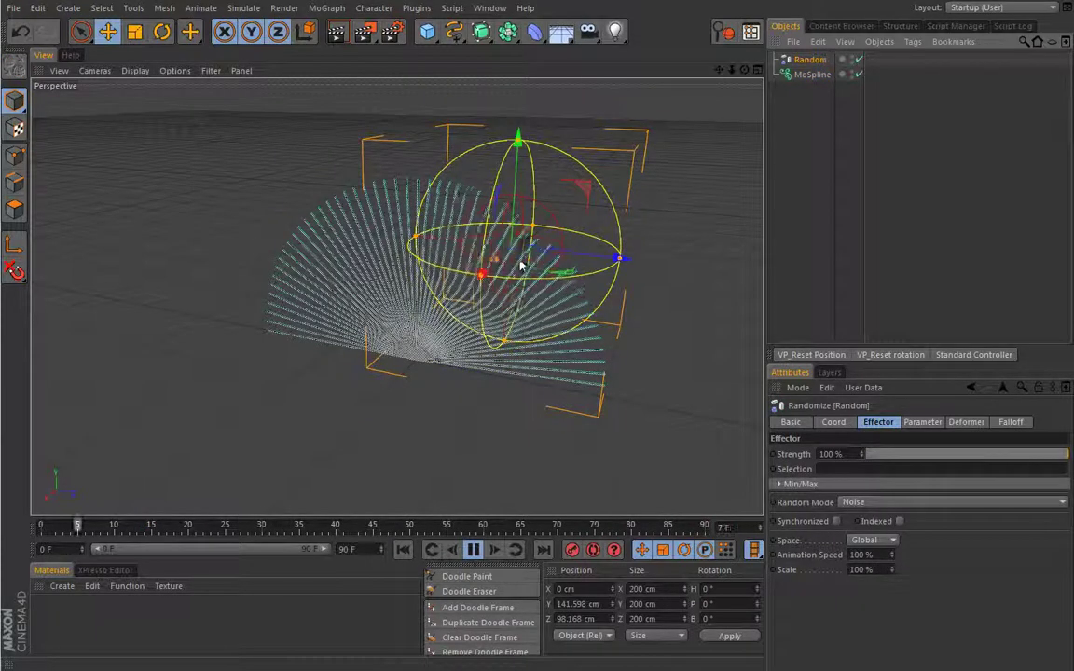
{"action": "left_click", "coordinate": [859, 569]}
{"action": "type", "text": "10"}
{"action": "key", "text": "Return"}
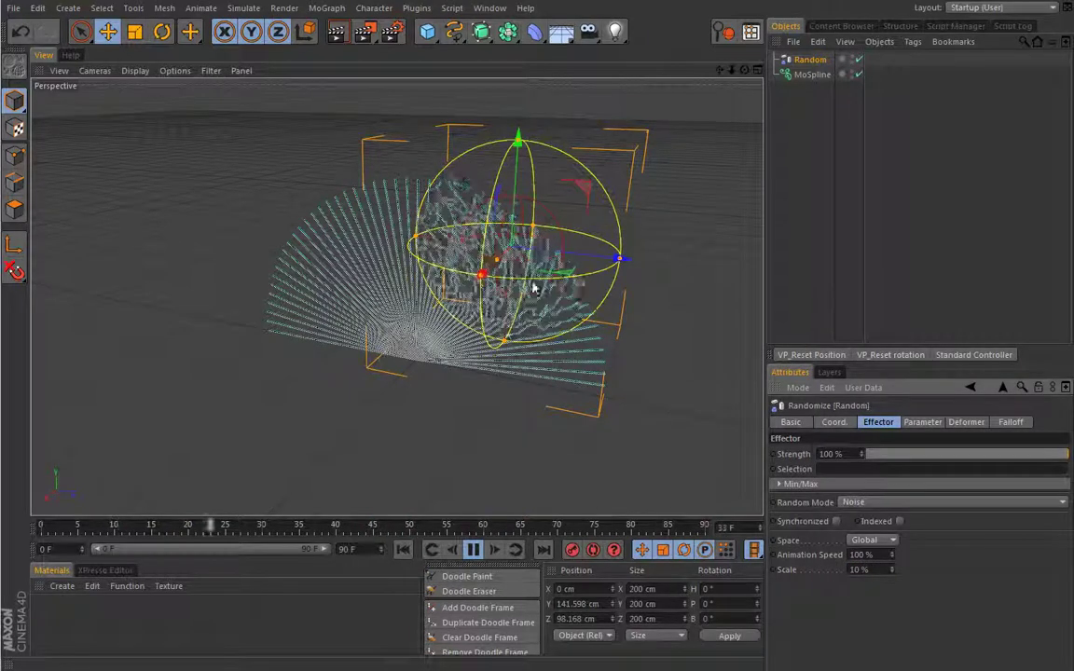
{"action": "left_click_drag", "start_coordinate": [547, 292], "coordinate": [695, 407], "text": "alt"}
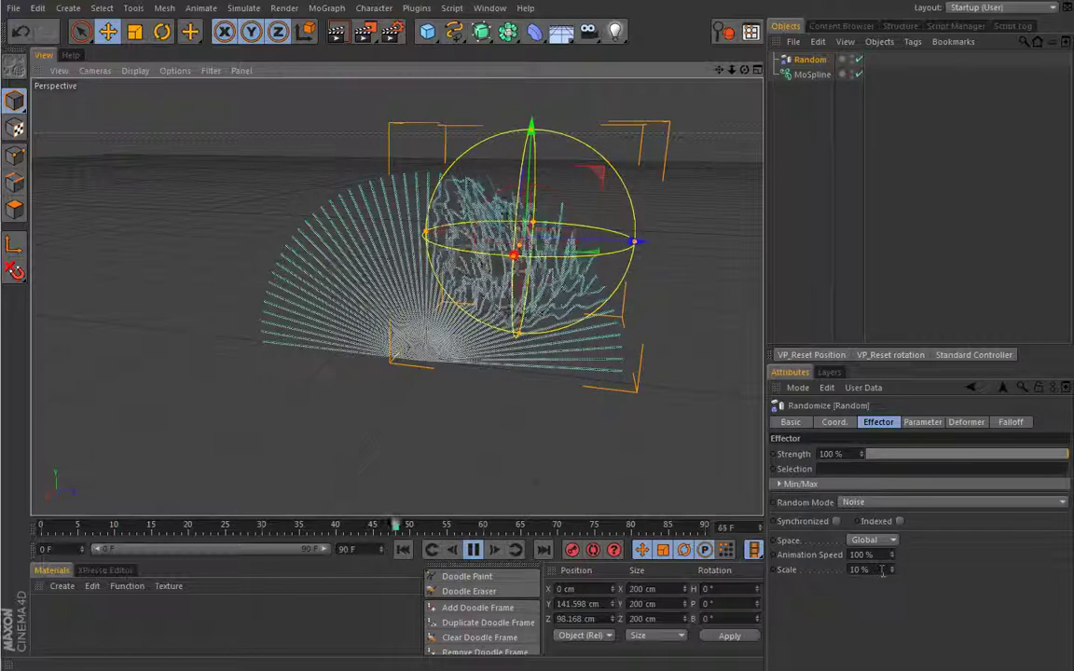
- Stop and rewind playback, then widen the MoSpline's Angle P and replay the animation
{"action": "left_click", "coordinate": [475, 550]}
{"action": "left_click", "coordinate": [403, 550]}
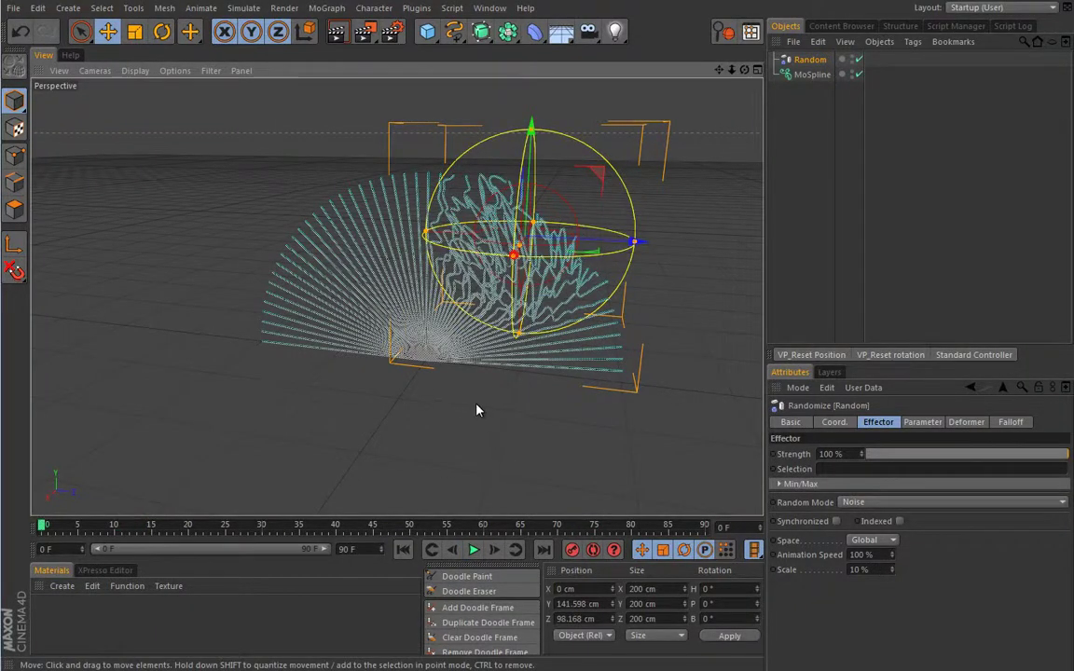
{"action": "left_click", "coordinate": [805, 76]}
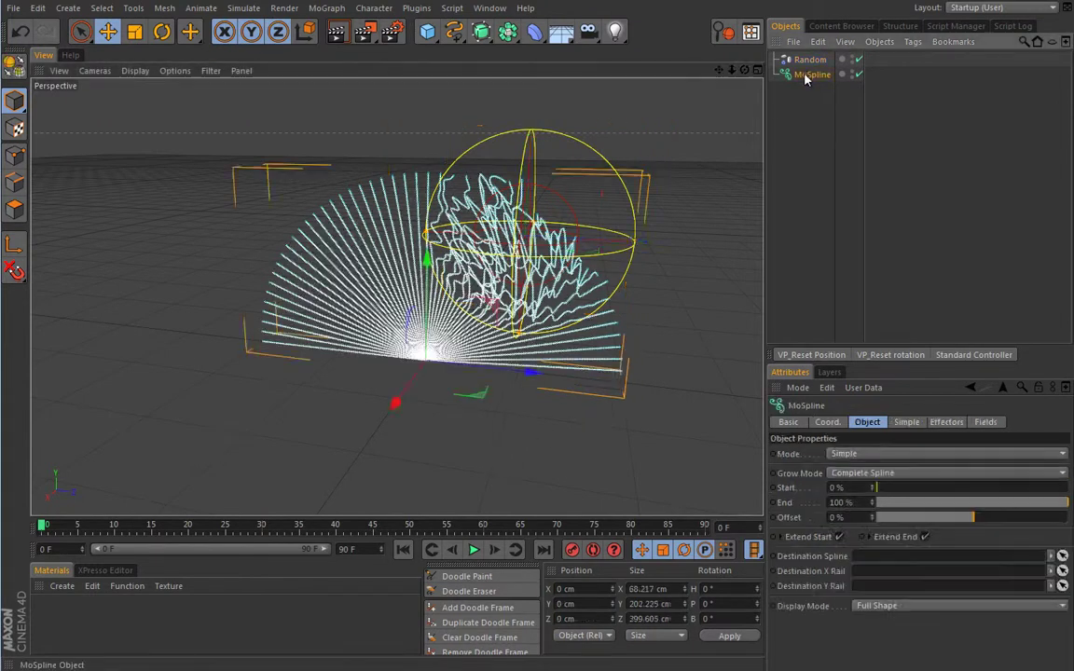
{"action": "left_click", "coordinate": [906, 423]}
{"action": "left_click_drag", "start_coordinate": [968, 514], "coordinate": [1056, 521]}
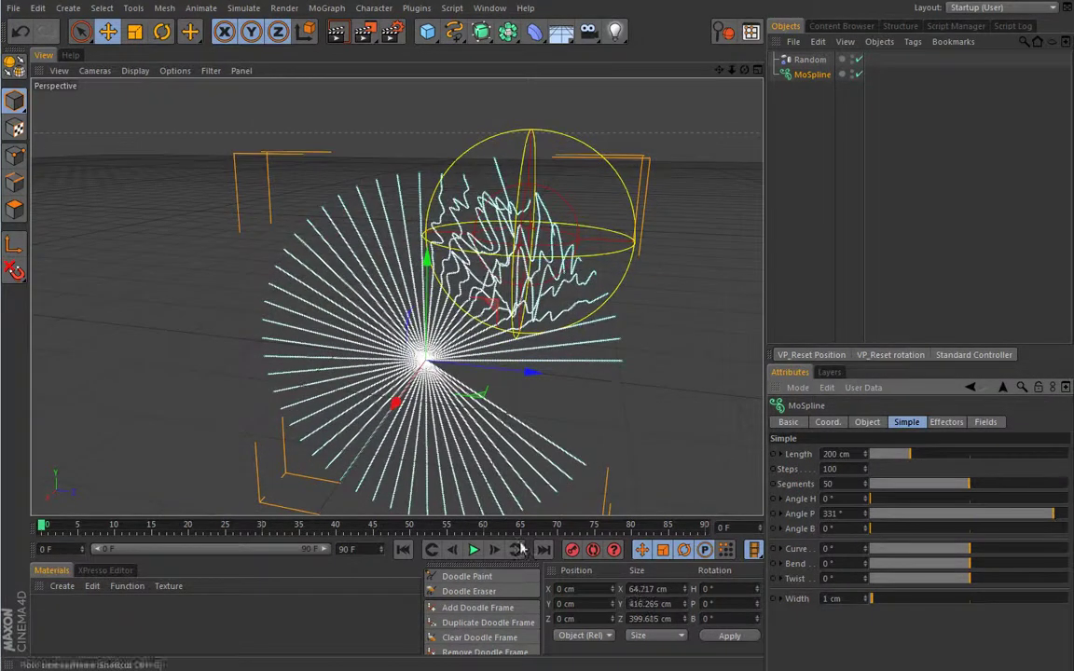
{"action": "left_click", "coordinate": [473, 550]}
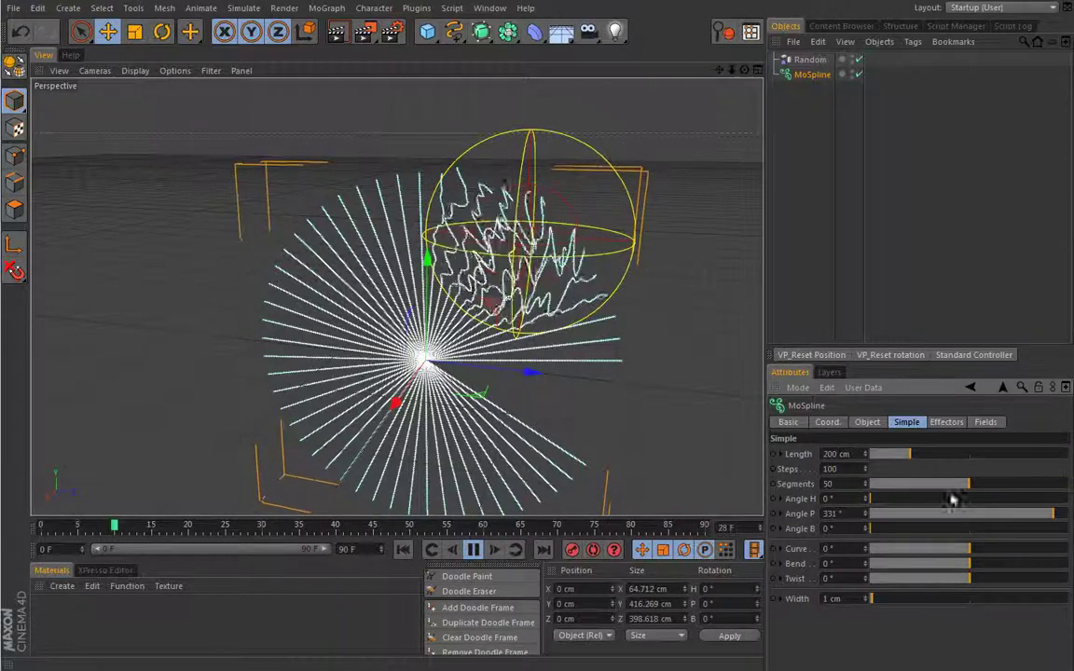
- Return Angle P to 180° and Segments to 50, stop at frame 0, and select Random
{"action": "left_click_drag", "start_coordinate": [1002, 516], "coordinate": [971, 517]}
{"action": "mouse_move", "coordinate": [923, 487]}
{"action": "left_mouse_down"}
{"action": "mouse_move", "coordinate": [970, 487]}
{"action": "mouse_move", "coordinate": [911, 486]}
{"action": "left_mouse_up"}
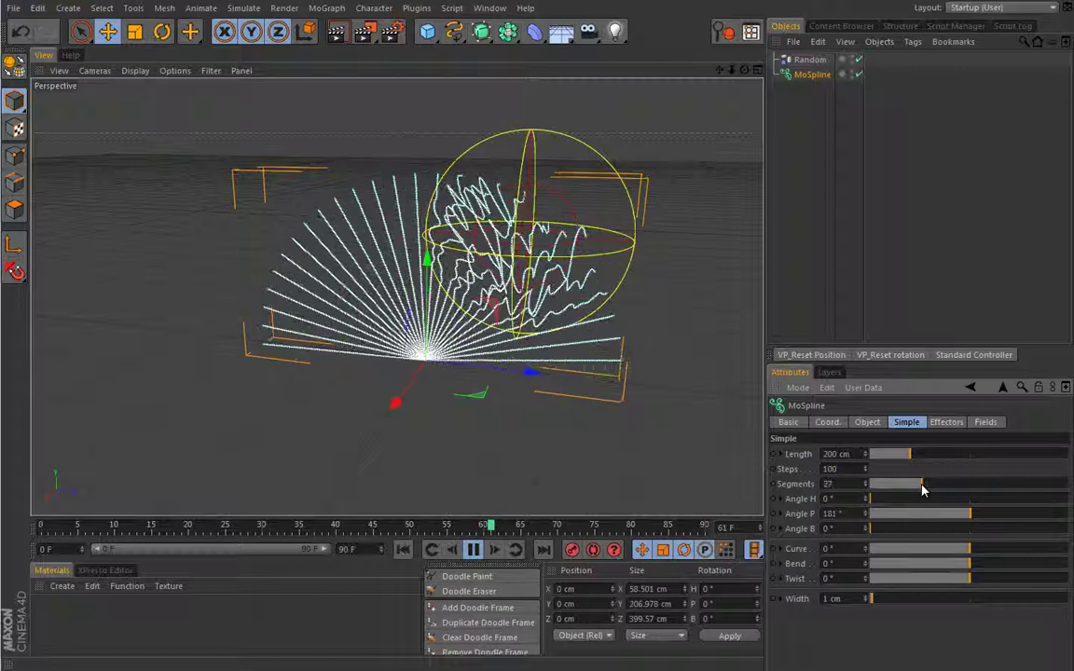
{"action": "left_click", "coordinate": [969, 486]}
{"action": "left_click_drag", "start_coordinate": [872, 511], "coordinate": [872, 517]}
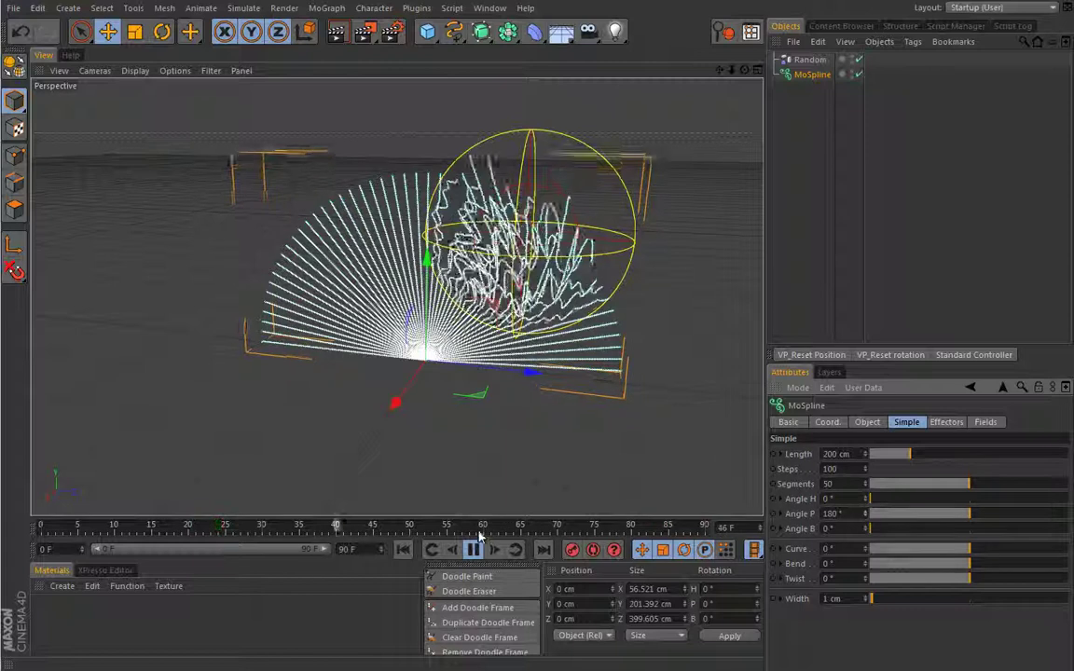
{"action": "key", "text": "F8"}
{"action": "left_click", "coordinate": [403, 551]}
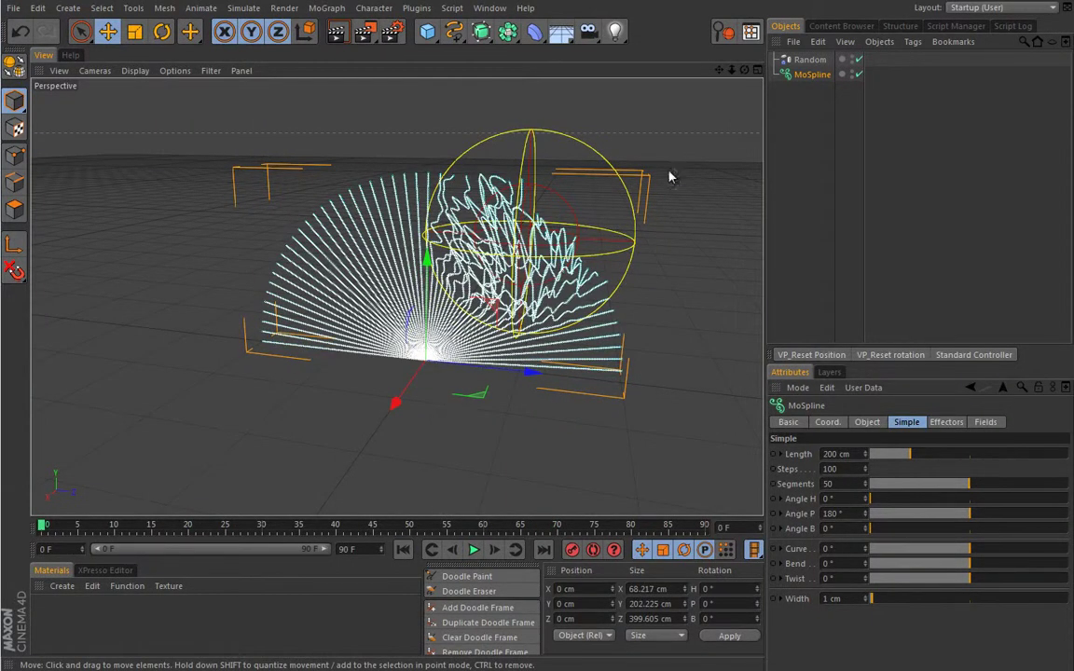
{"action": "left_click", "coordinate": [810, 59]}
- Delete the Random effector and widen the MoSpline's Angle P to 360° for a full circle
{"action": "key", "text": "Delete"}
{"action": "left_click", "coordinate": [811, 60]}
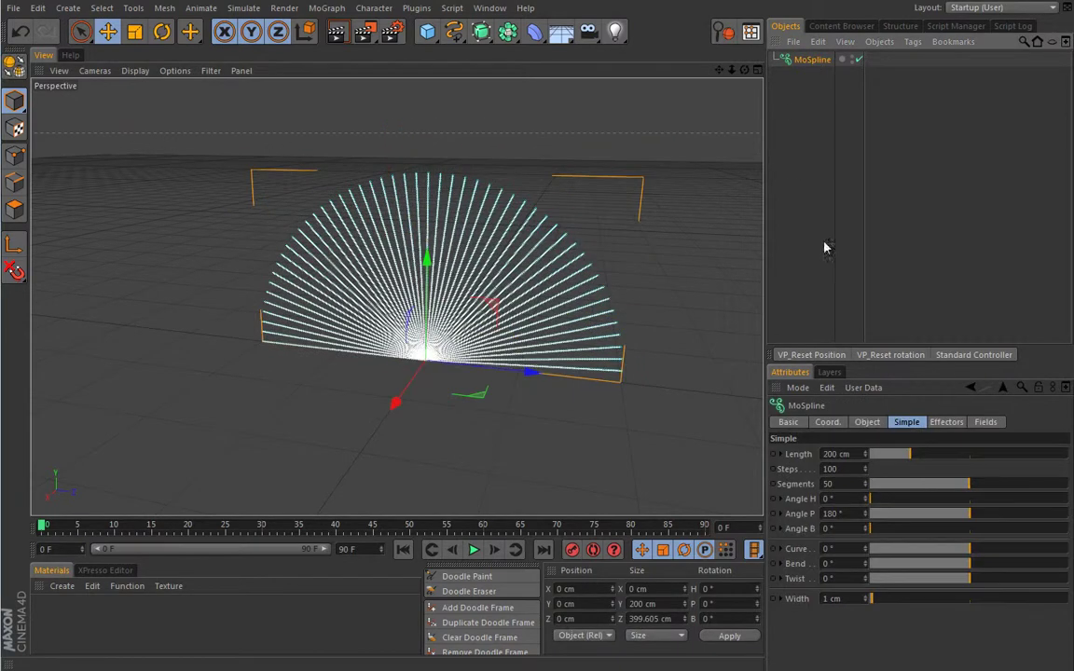
{"action": "left_click_drag", "start_coordinate": [963, 516], "coordinate": [1068, 514]}
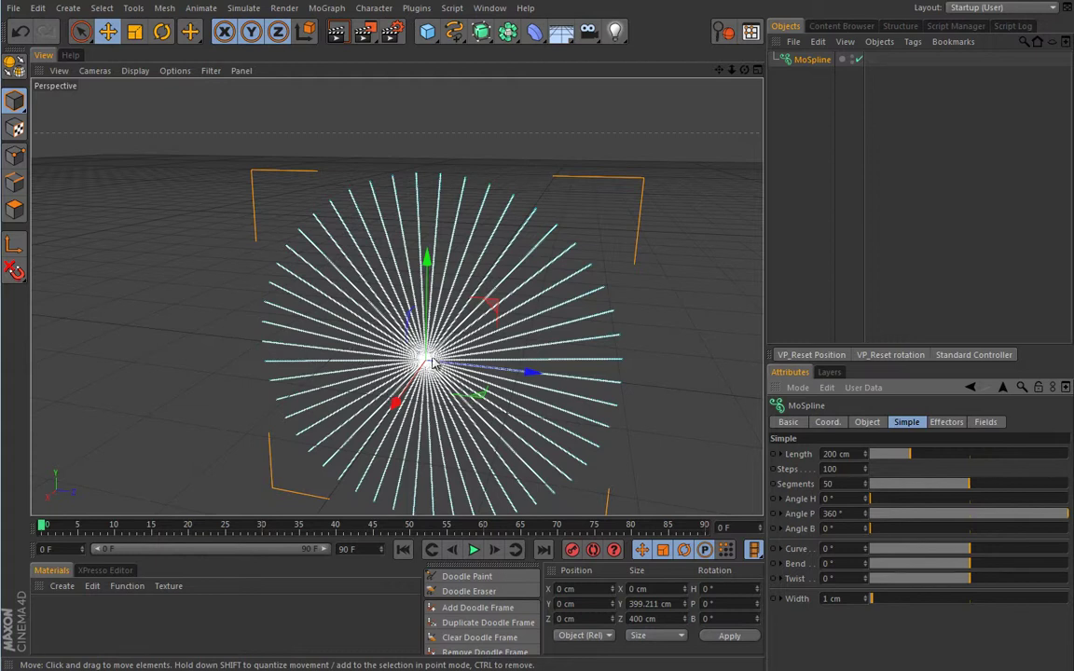
- Add a Step effector with scaling off and Position Y offset of 100 cm
{"action": "left_click", "coordinate": [327, 7]}
{"action": "mouse_move", "coordinate": [363, 31]}
{"action": "left_click", "coordinate": [443, 205]}
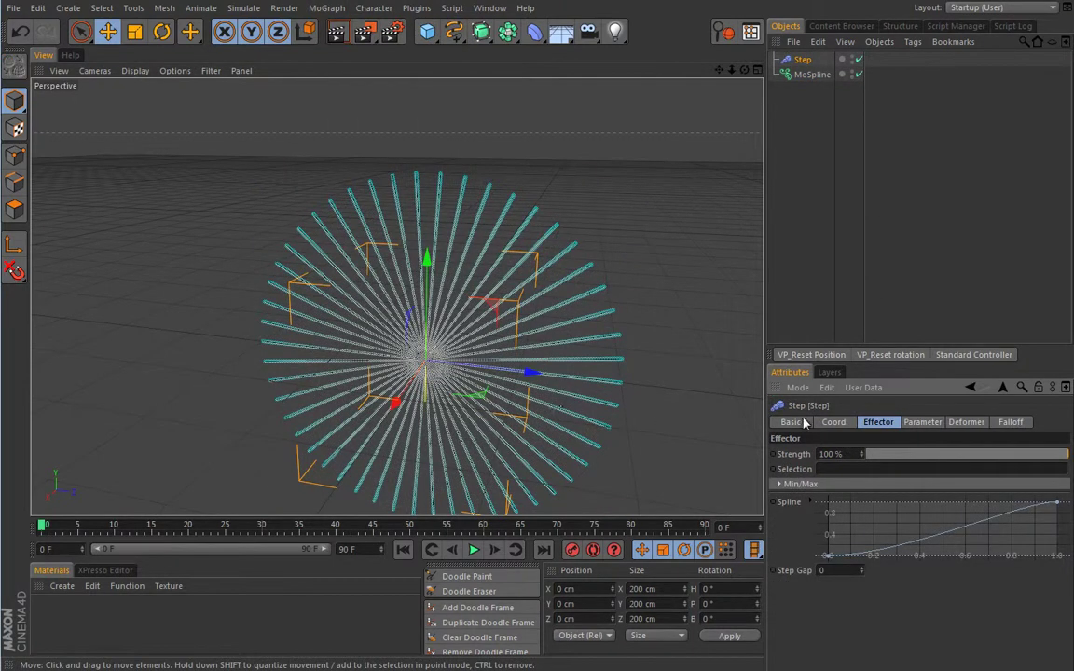
{"action": "left_click", "coordinate": [921, 422]}
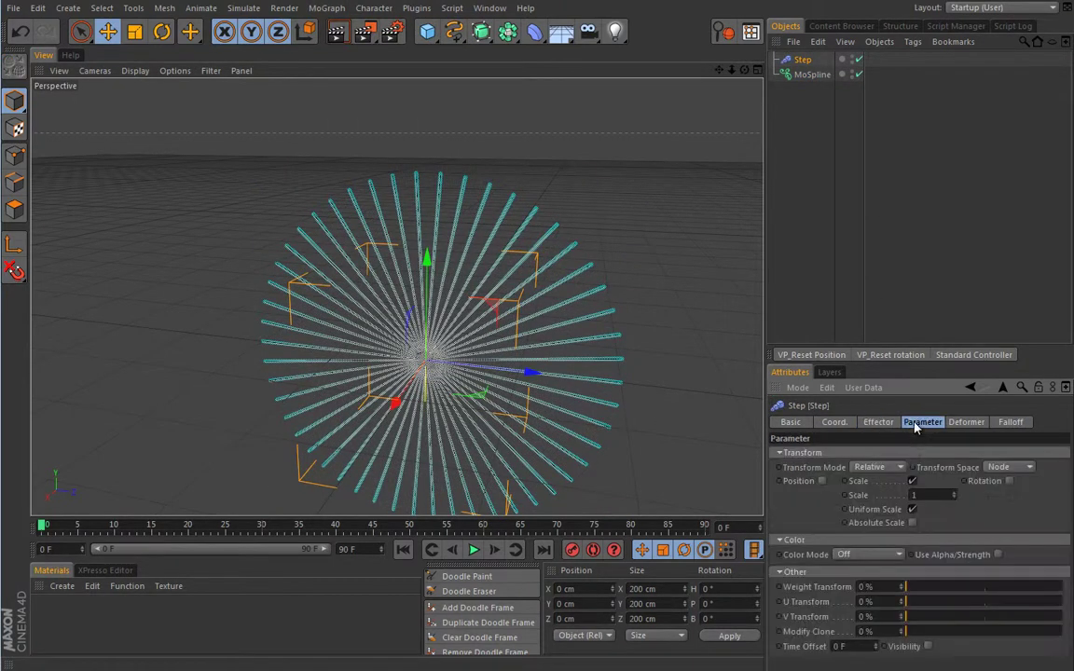
{"action": "left_click", "coordinate": [912, 481]}
{"action": "left_click", "coordinate": [822, 480]}
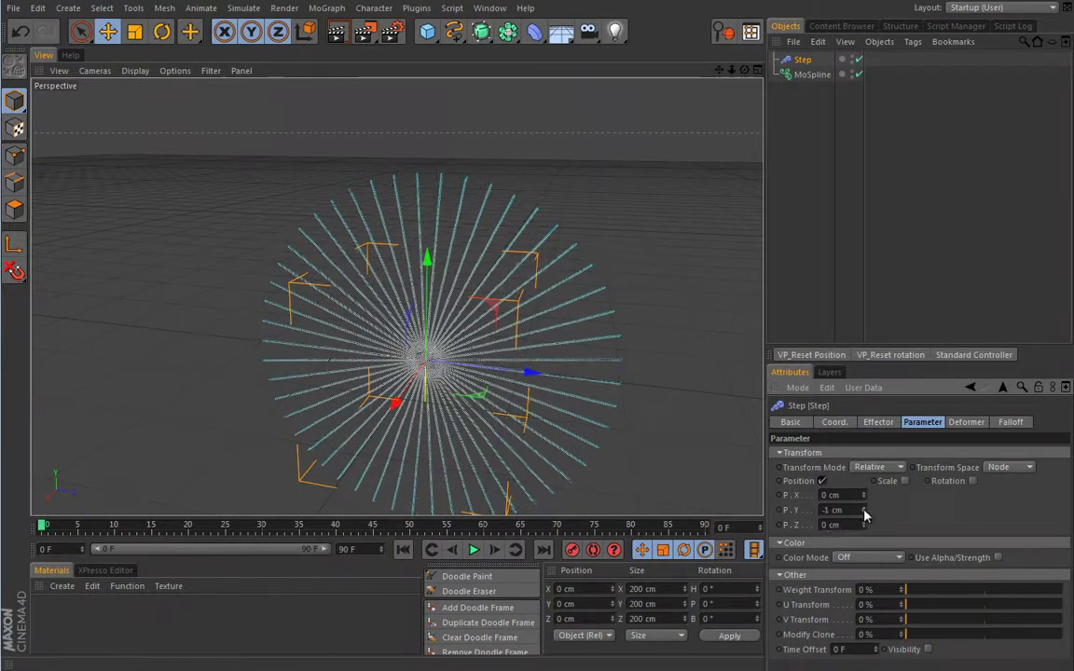
{"action": "left_click_drag", "start_coordinate": [863, 510], "coordinate": [857, 510]}
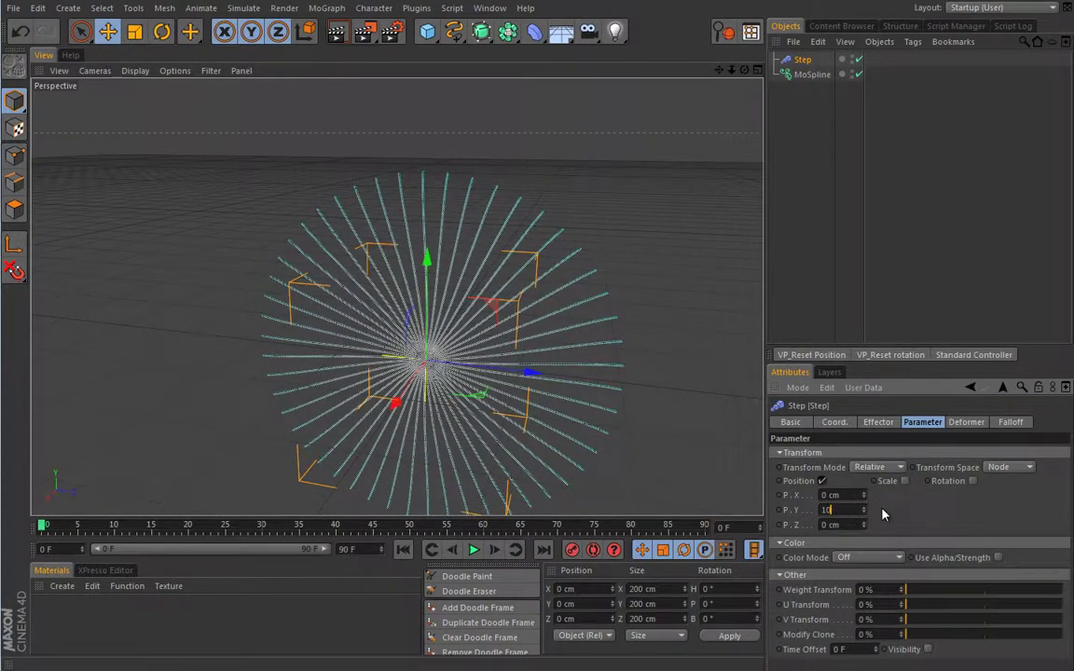
{"action": "key", "text": "Return"}
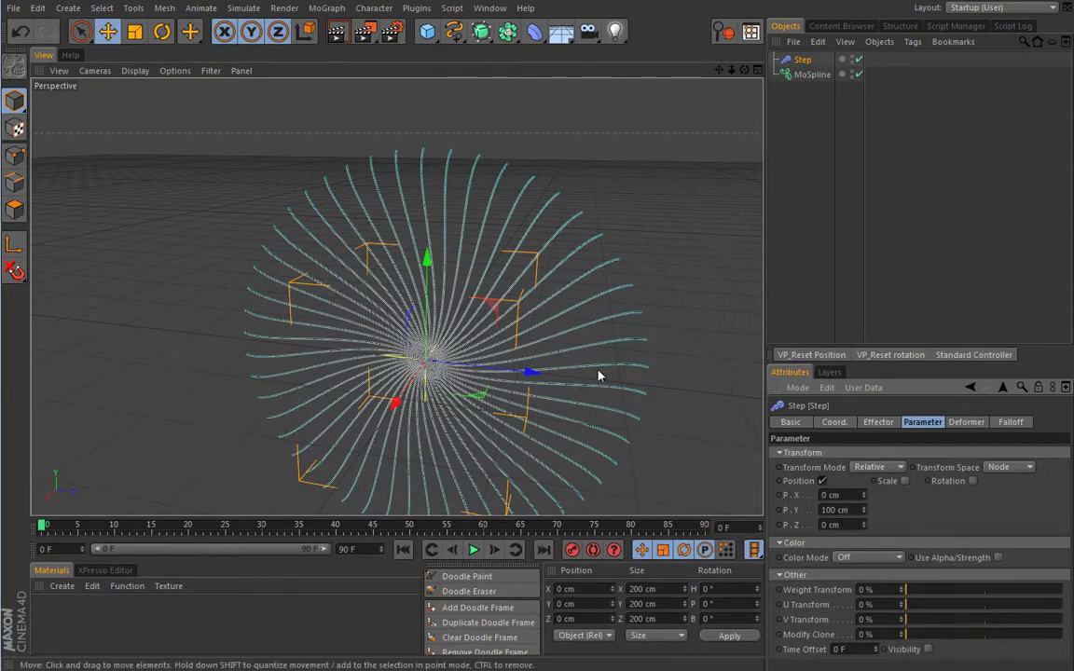
{"action": "mouse_move", "coordinate": [597, 376]}
{"action": "left_mouse_down", "text": "alt"}
{"action": "mouse_move", "coordinate": [554, 354]}
{"action": "mouse_move", "coordinate": [527, 368]}
{"action": "left_mouse_up", "text": "alt"}
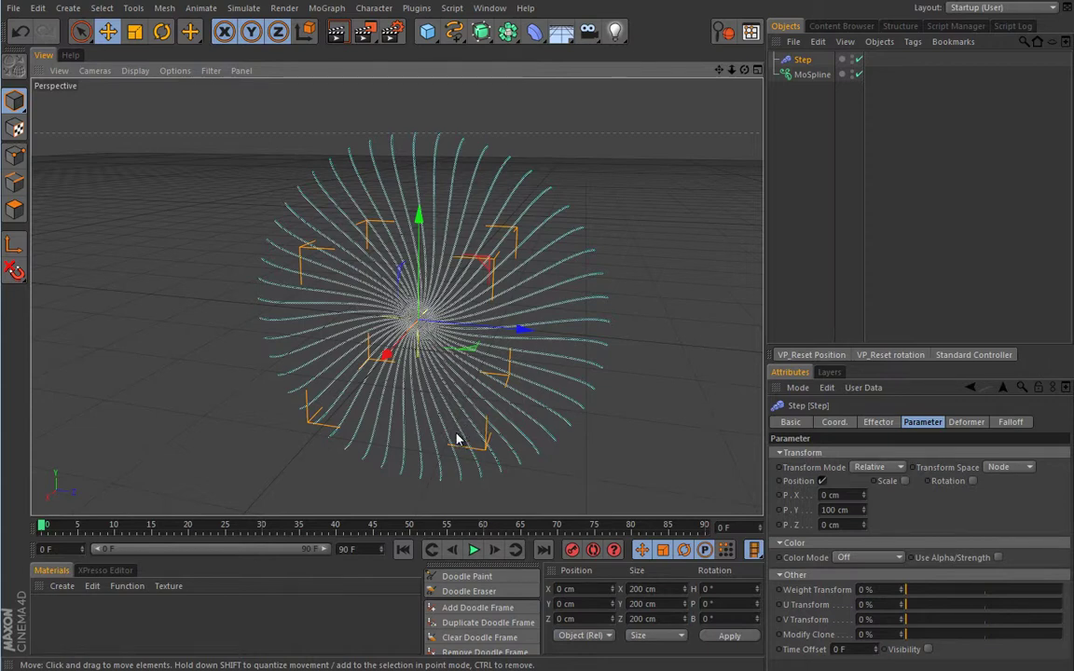
- Create a Hair Material and turn off its Thickness and Specular channels
{"action": "left_click", "coordinate": [61, 585]}
{"action": "mouse_move", "coordinate": [114, 634]}
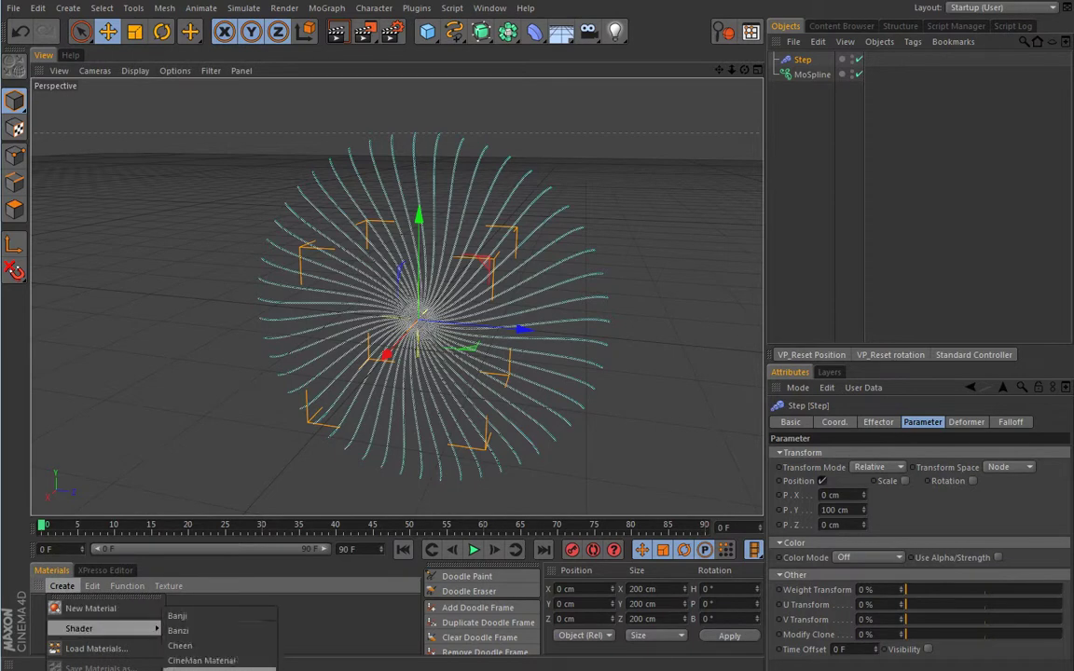
{"action": "left_click", "coordinate": [186, 660]}
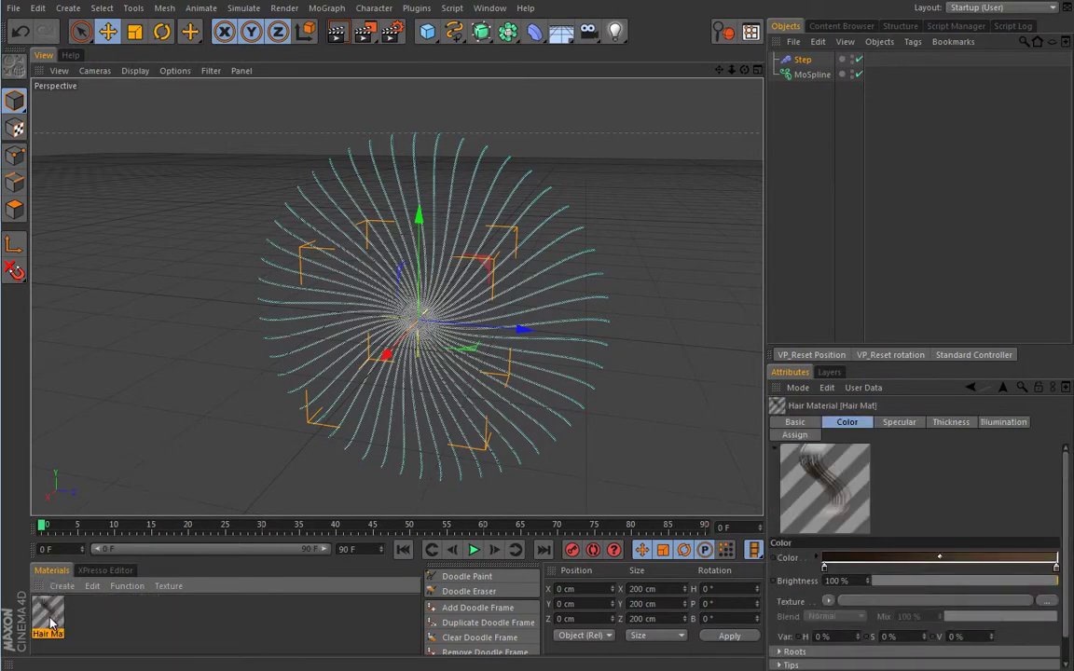
{"action": "double_click", "coordinate": [51, 617]}
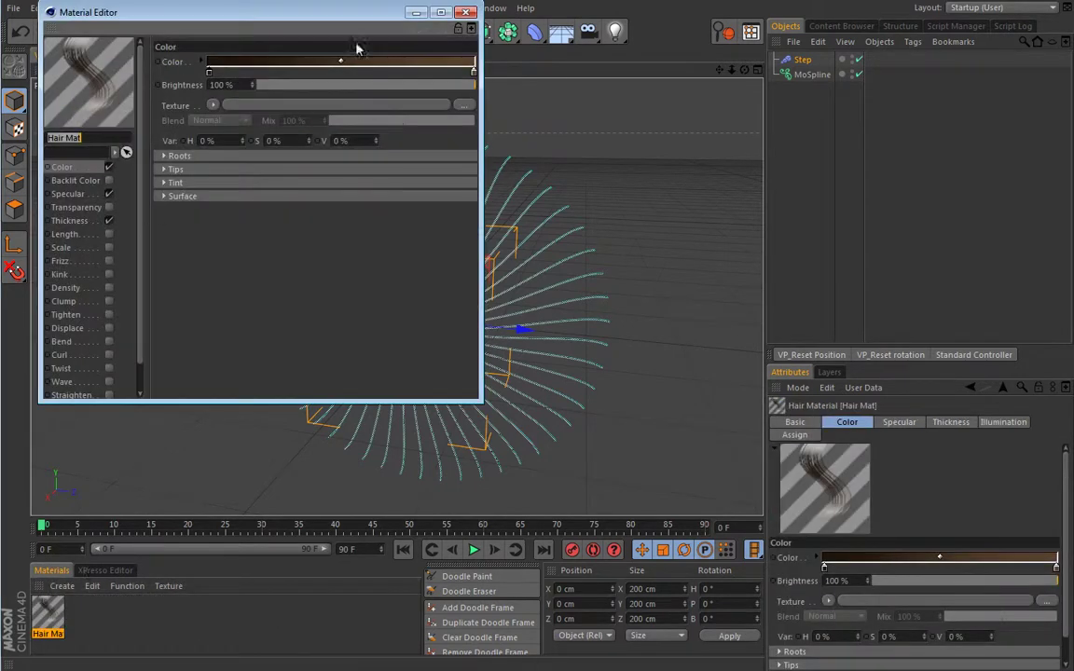
{"action": "left_click_drag", "start_coordinate": [337, 17], "coordinate": [354, 82]}
{"action": "left_click", "coordinate": [125, 284]}
{"action": "left_click", "coordinate": [126, 258]}
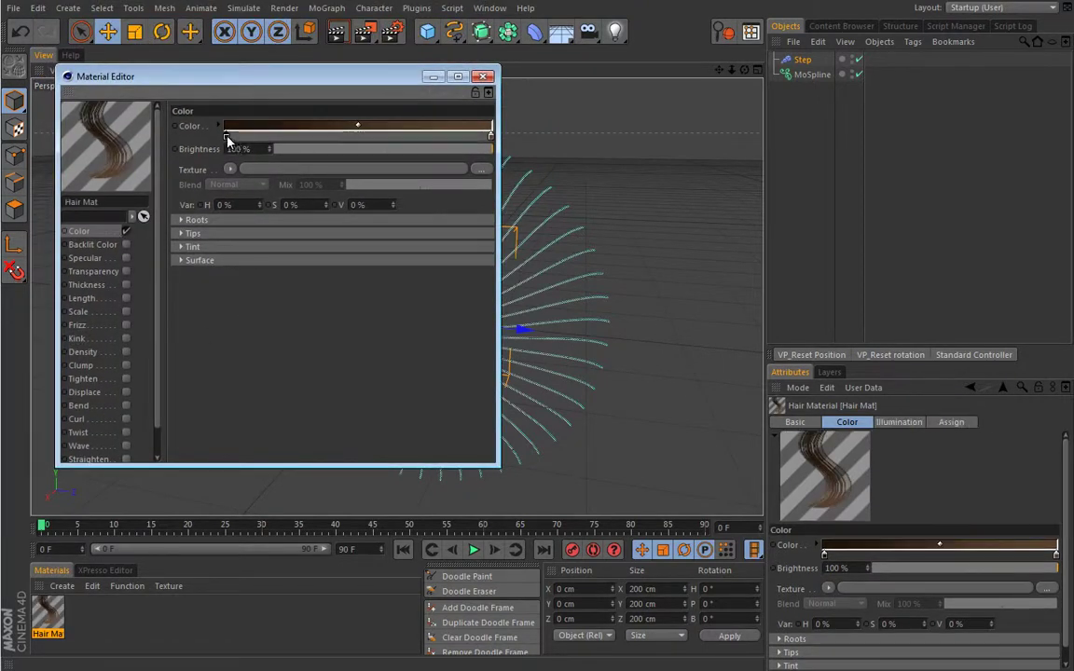
- Reduce the hair colour gradient to a single red point and assign the material to the MoSpline
{"action": "double_click", "coordinate": [225, 136]}
{"action": "left_click", "coordinate": [252, 205]}
{"action": "left_click_drag", "start_coordinate": [491, 137], "coordinate": [276, 144]}
{"action": "left_click", "coordinate": [226, 136]}
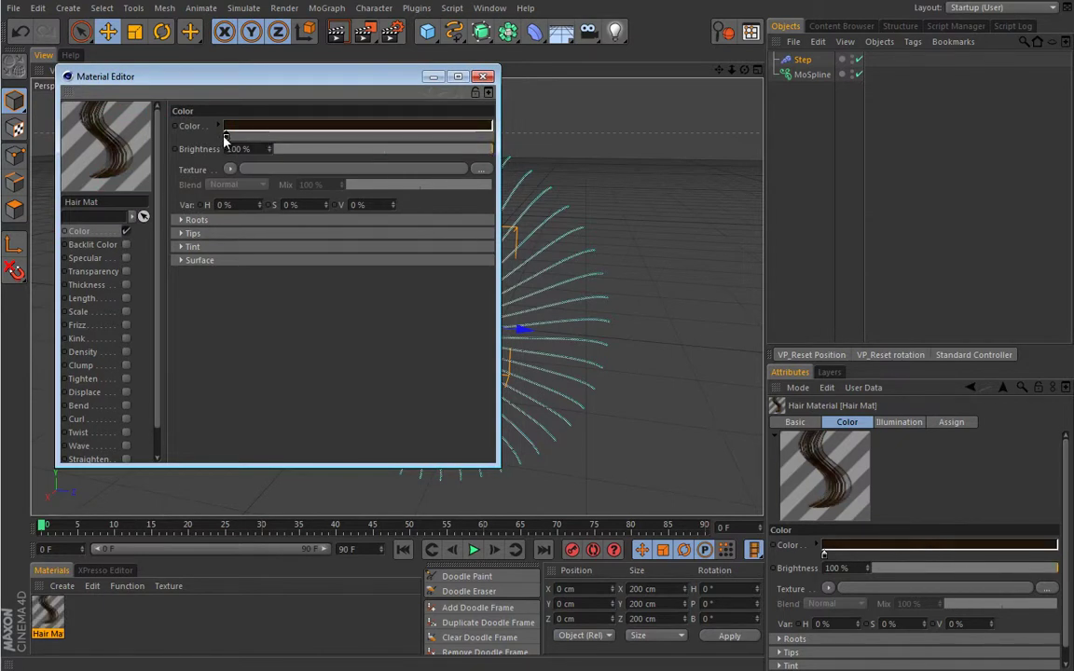
{"action": "double_click", "coordinate": [226, 136]}
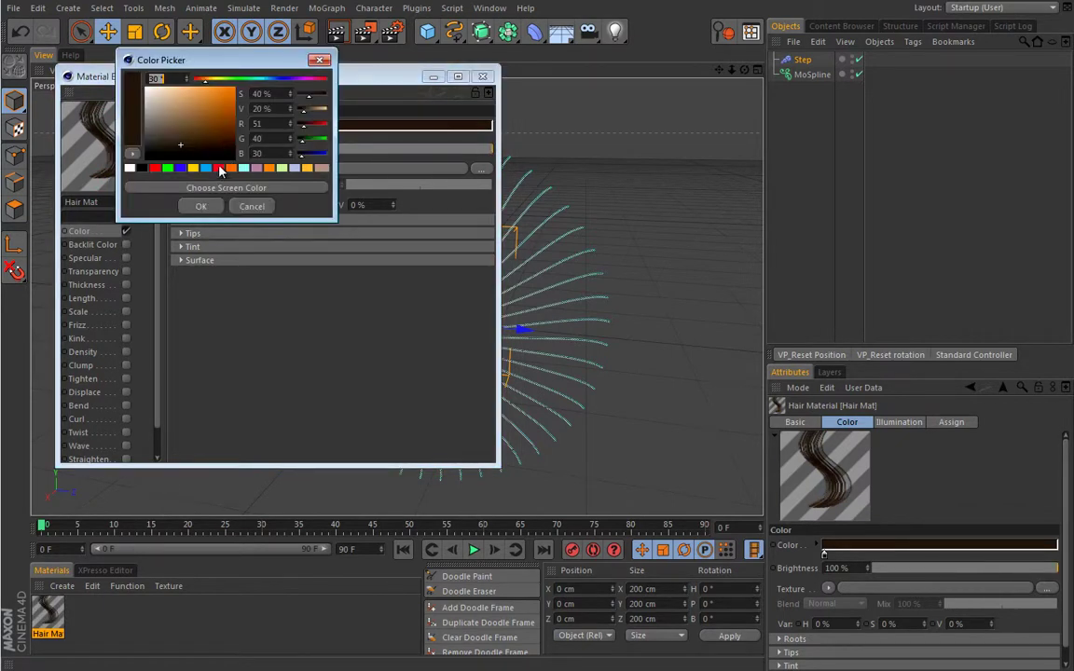
{"action": "left_click", "coordinate": [218, 167]}
{"action": "left_click", "coordinate": [200, 206]}
{"action": "left_click", "coordinate": [482, 77]}
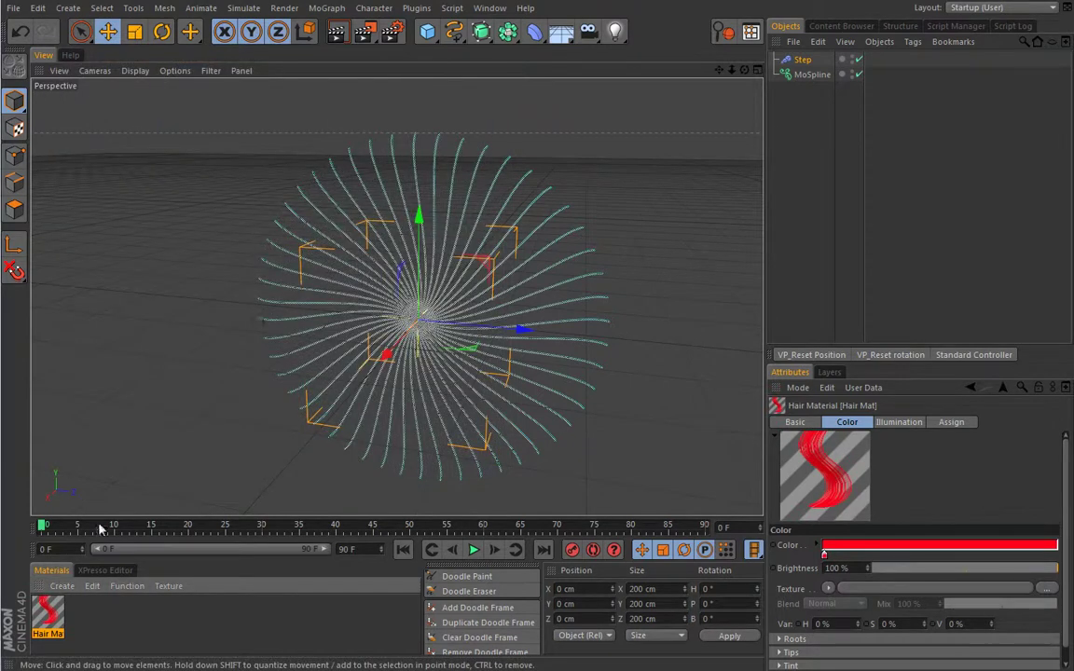
{"action": "left_click_drag", "start_coordinate": [54, 604], "coordinate": [813, 74]}
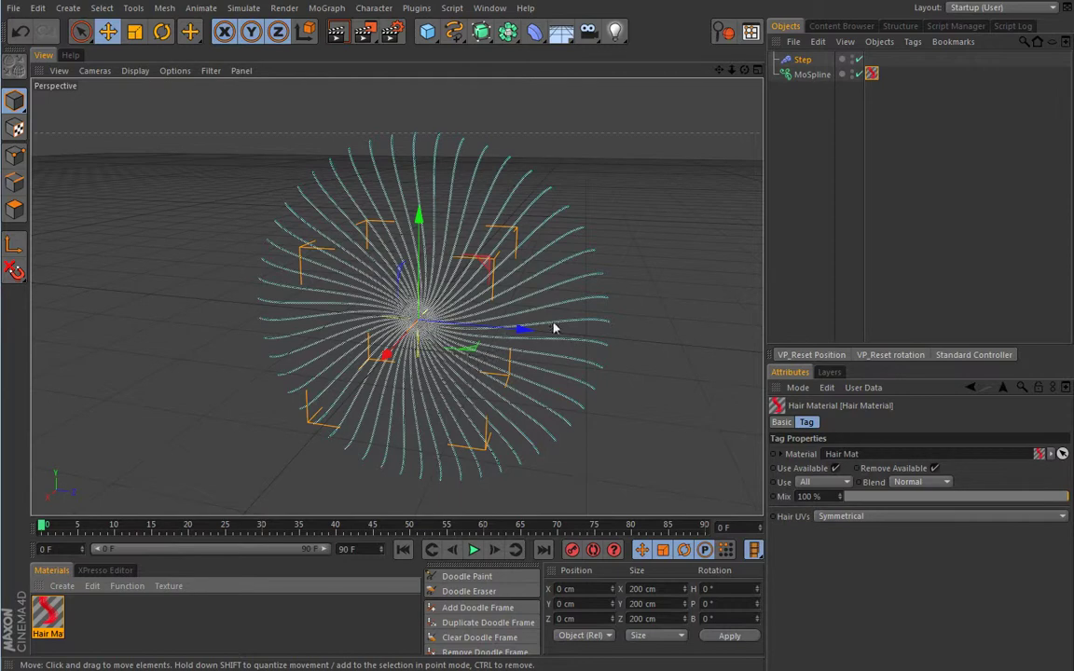
{"action": "key", "text": "alt+r"}
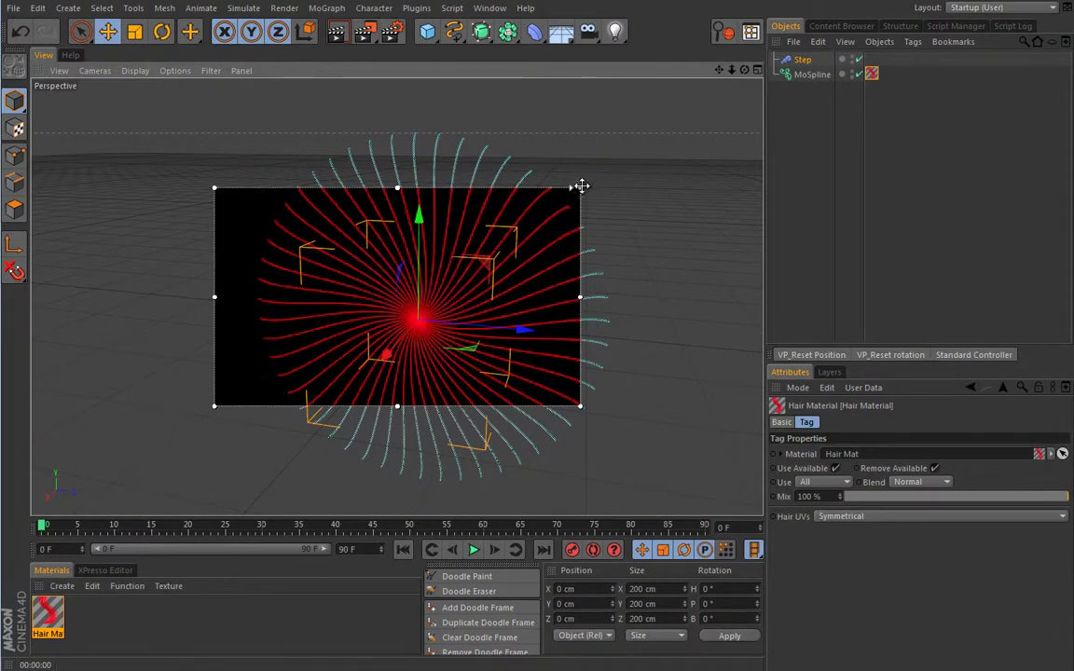
{"action": "left_click_drag", "start_coordinate": [581, 186], "coordinate": [651, 106]}
{"action": "left_click_drag", "start_coordinate": [651, 412], "coordinate": [673, 494]}
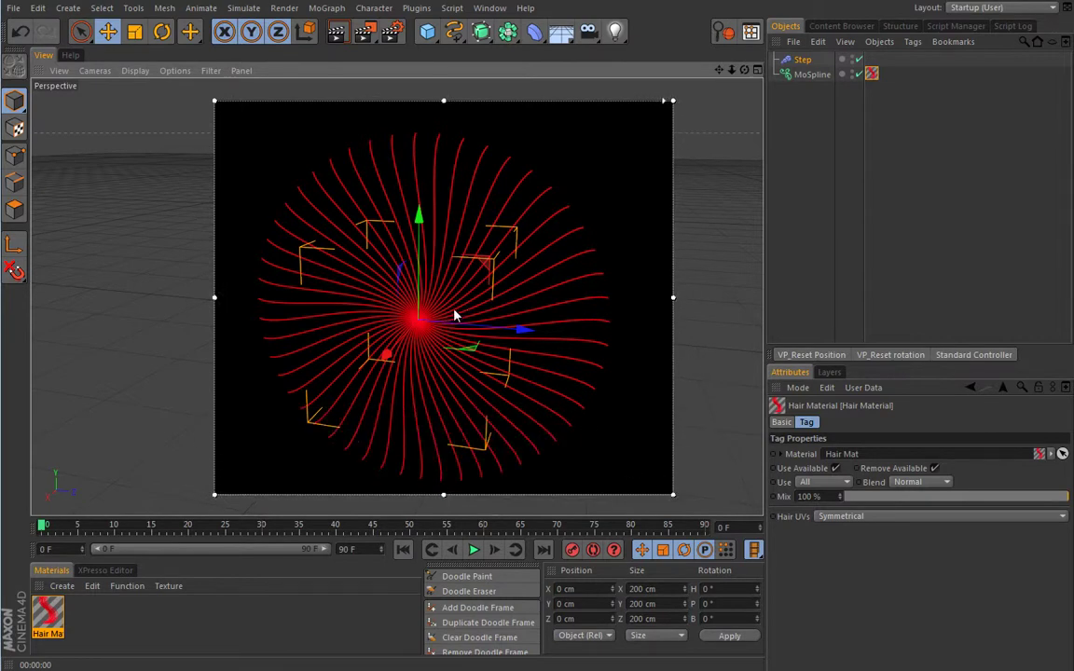
{"action": "key", "text": "alt+r"}
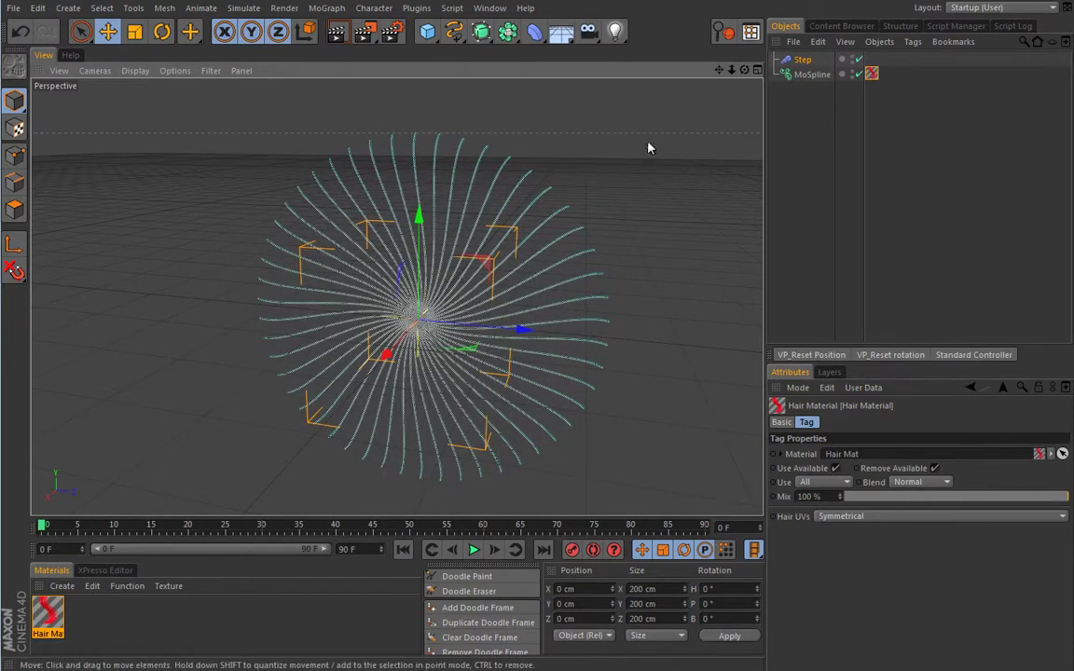
{"action": "left_click", "coordinate": [812, 75]}
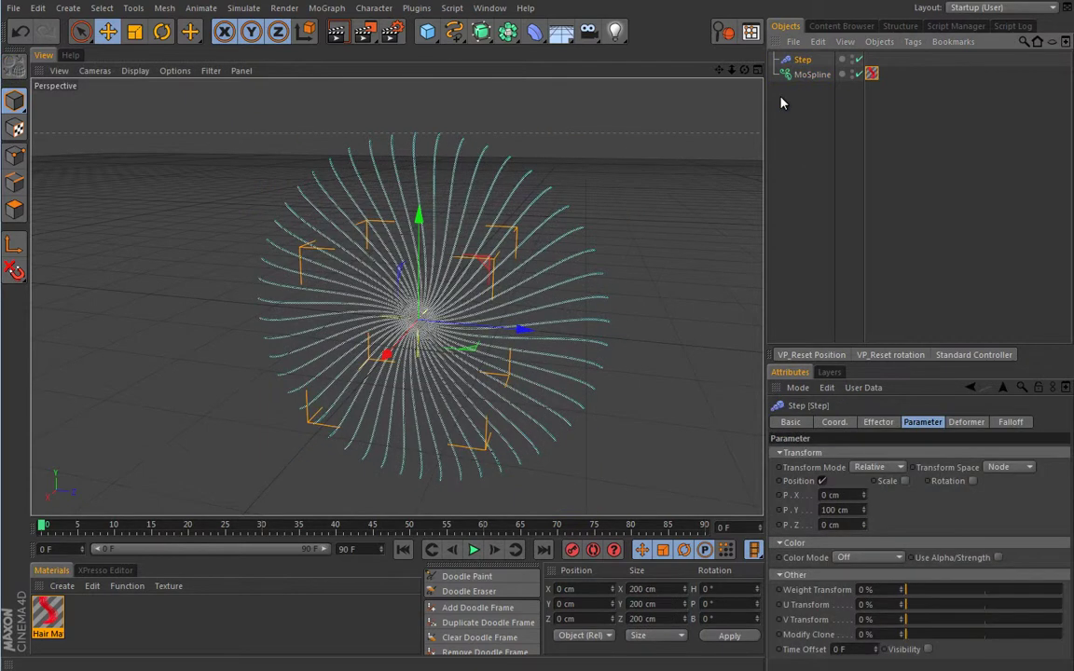
- Select the Step effector and nudge its Effector-tab spline start point, leaving the curve unchanged
{"action": "left_click", "coordinate": [800, 59]}
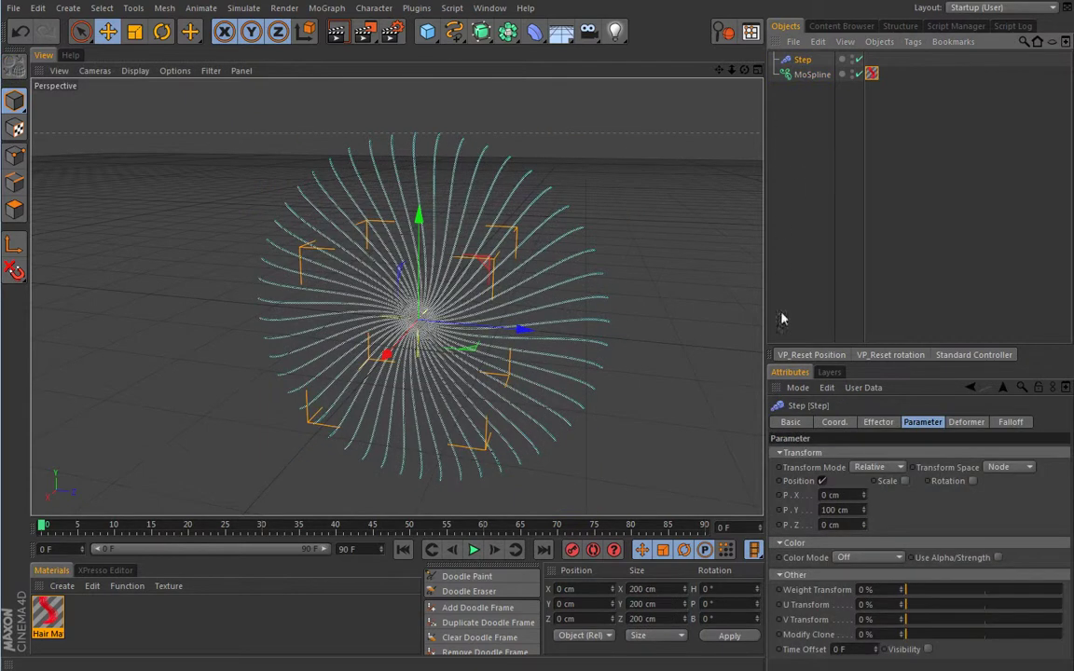
{"action": "left_click", "coordinate": [881, 424]}
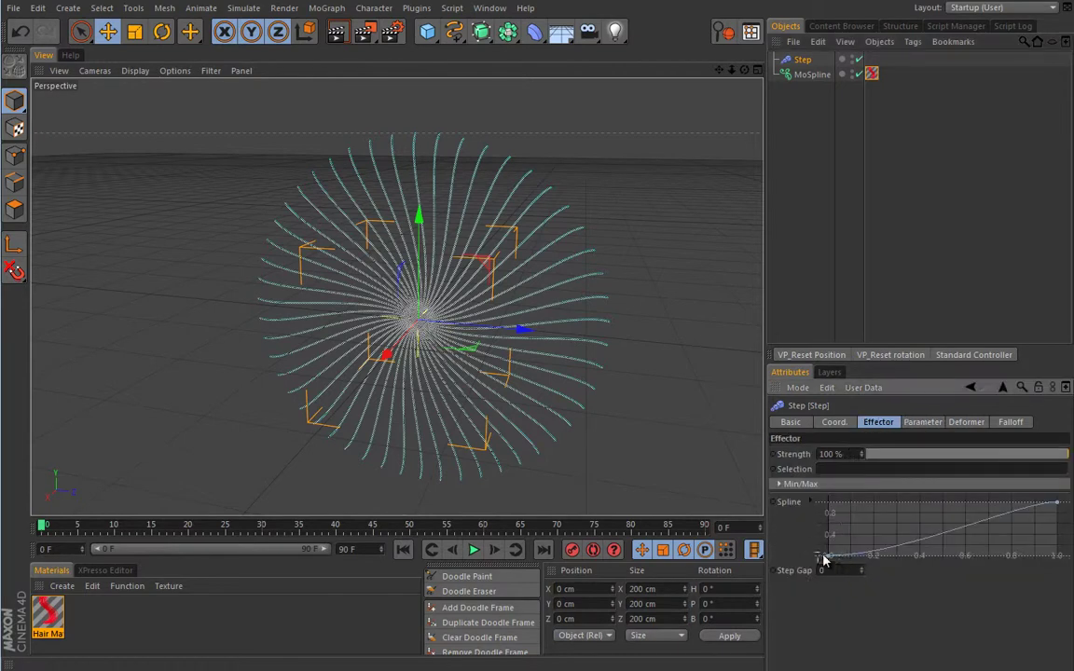
{"action": "mouse_move", "coordinate": [828, 557]}
{"action": "left_mouse_down"}
{"action": "mouse_move", "coordinate": [836, 520]}
{"action": "mouse_move", "coordinate": [830, 556]}
{"action": "mouse_move", "coordinate": [826, 520]}
{"action": "mouse_move", "coordinate": [828, 557]}
{"action": "mouse_move", "coordinate": [831, 530]}
{"action": "mouse_move", "coordinate": [843, 567]}
{"action": "mouse_move", "coordinate": [836, 558]}
{"action": "left_mouse_up"}
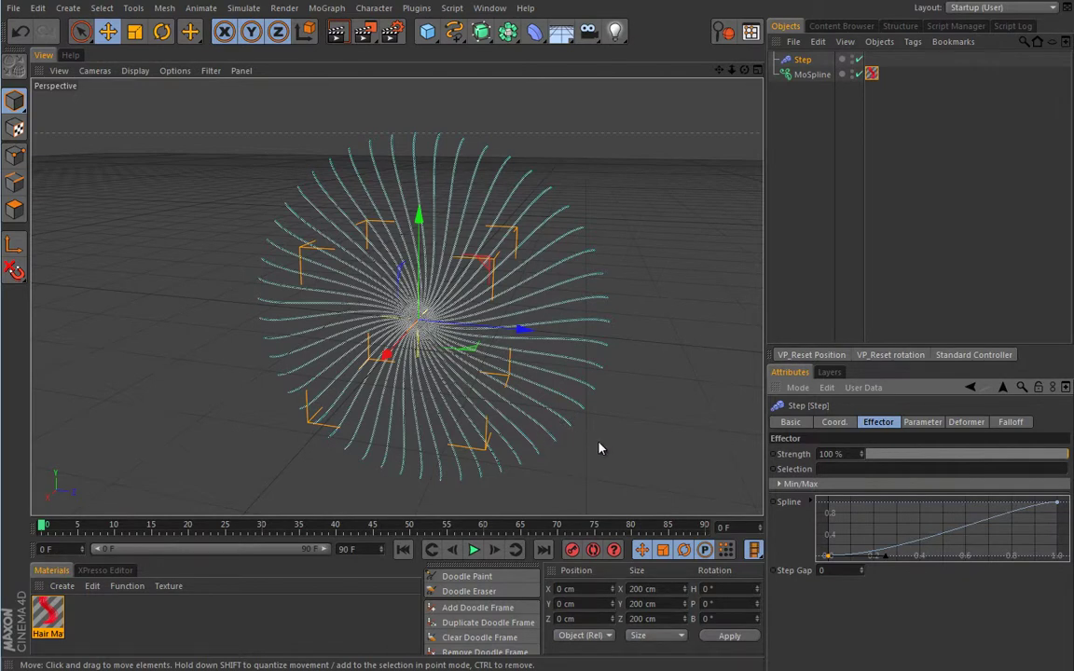
- Add a MoGraph Time effector to the selected MoSpline
{"action": "left_click", "coordinate": [811, 75]}
{"action": "left_click", "coordinate": [327, 8]}
{"action": "mouse_move", "coordinate": [340, 30]}
{"action": "left_click", "coordinate": [434, 234]}
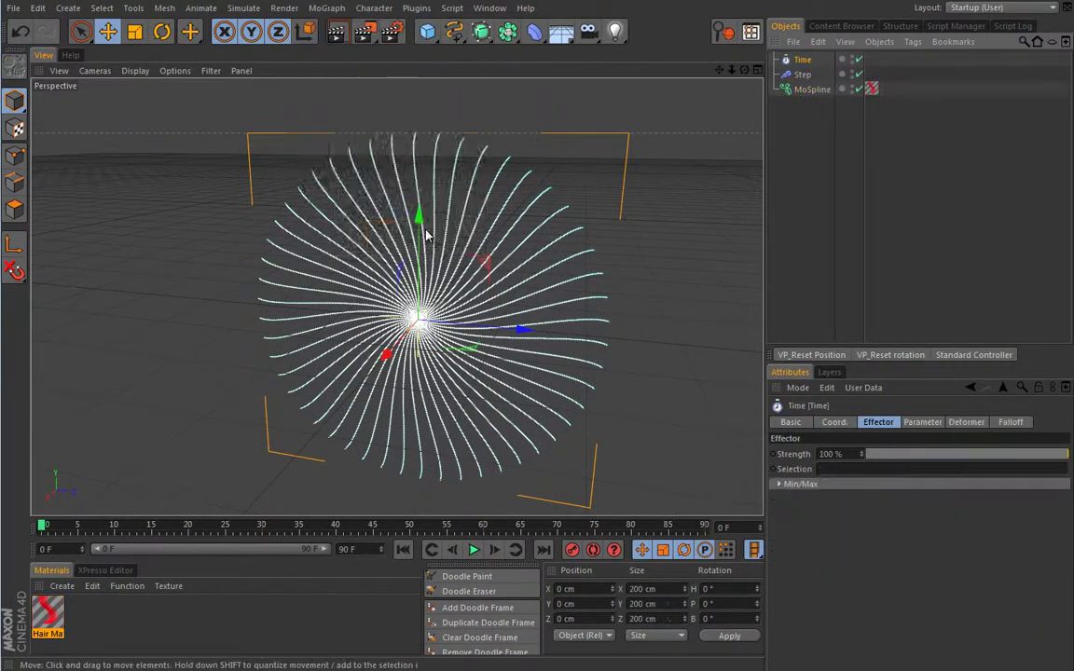
- Switch the Time effector from Rotation to Position with a 50 cm Y offset
{"action": "left_click", "coordinate": [923, 423]}
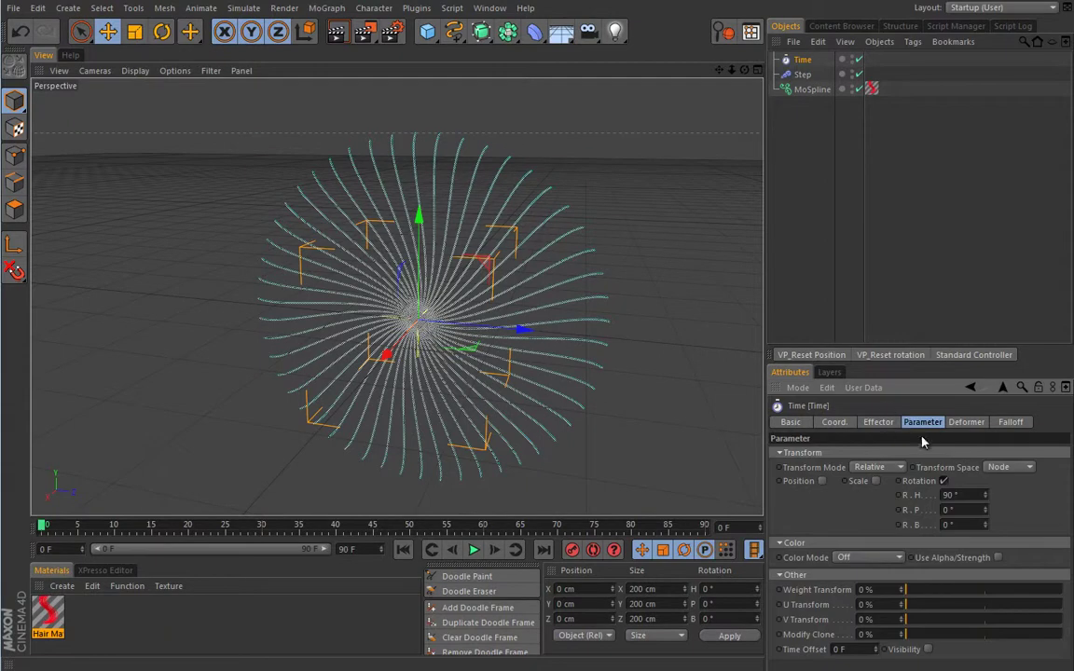
{"action": "left_click", "coordinate": [943, 481]}
{"action": "left_click", "coordinate": [943, 482]}
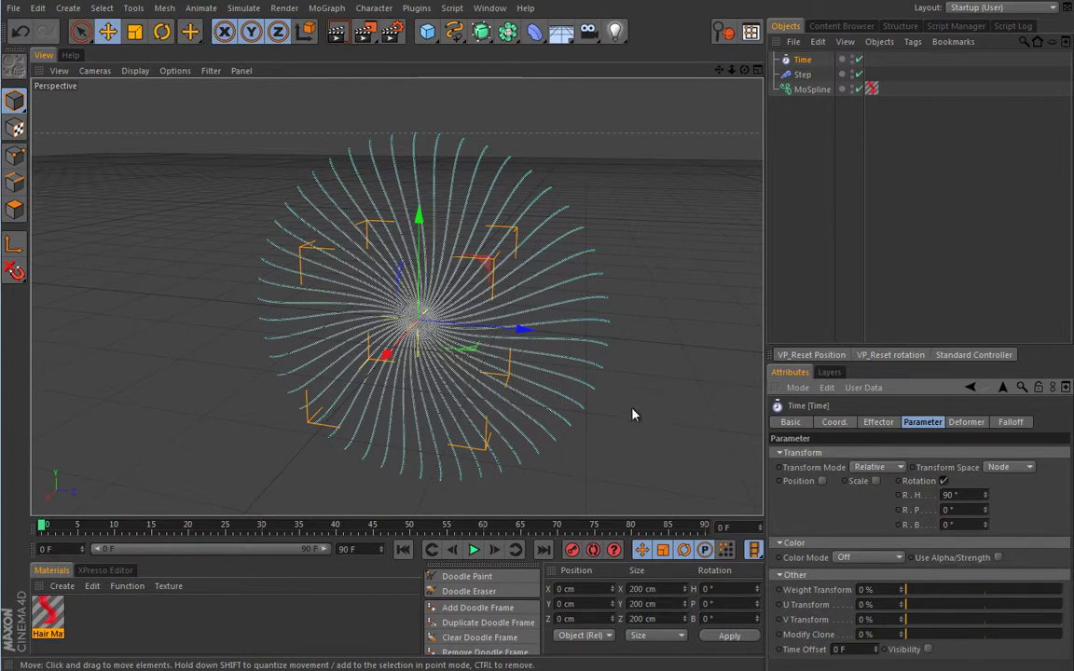
{"action": "left_click", "coordinate": [944, 481]}
{"action": "left_click", "coordinate": [822, 481]}
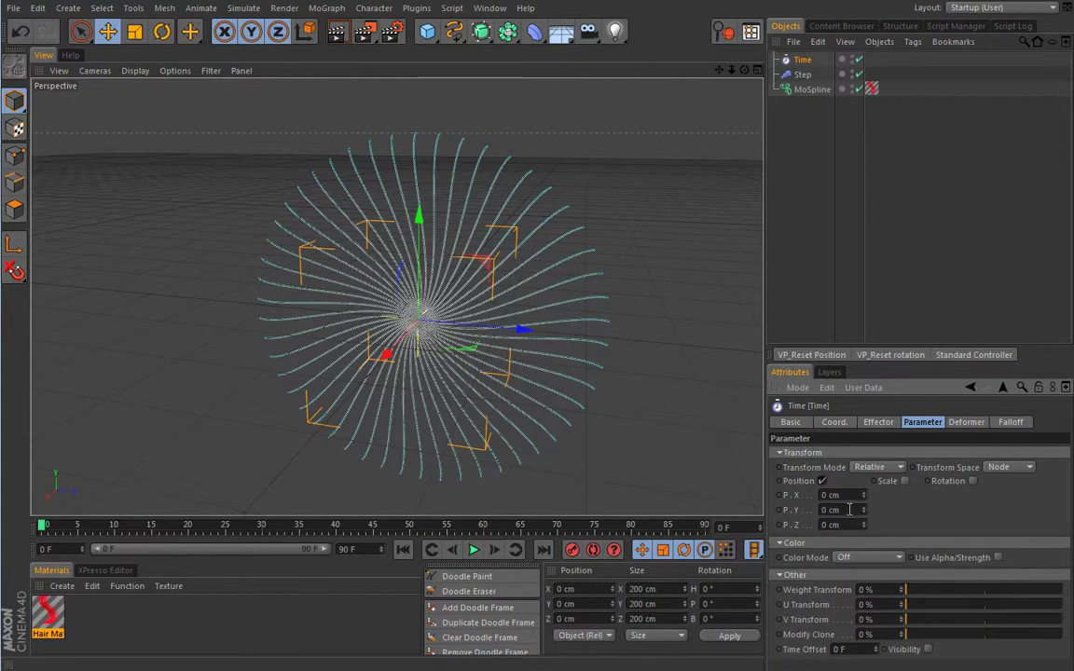
{"action": "key", "text": "Return"}
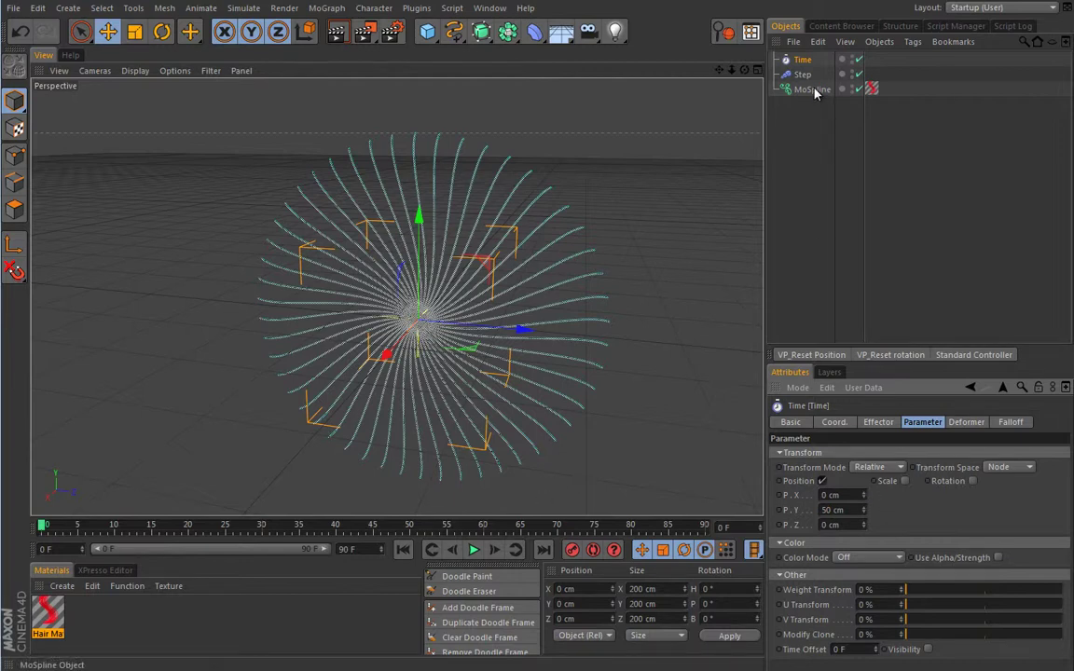
- Play the animation, then stop and rewind to the first frame
{"action": "left_click", "coordinate": [473, 551]}
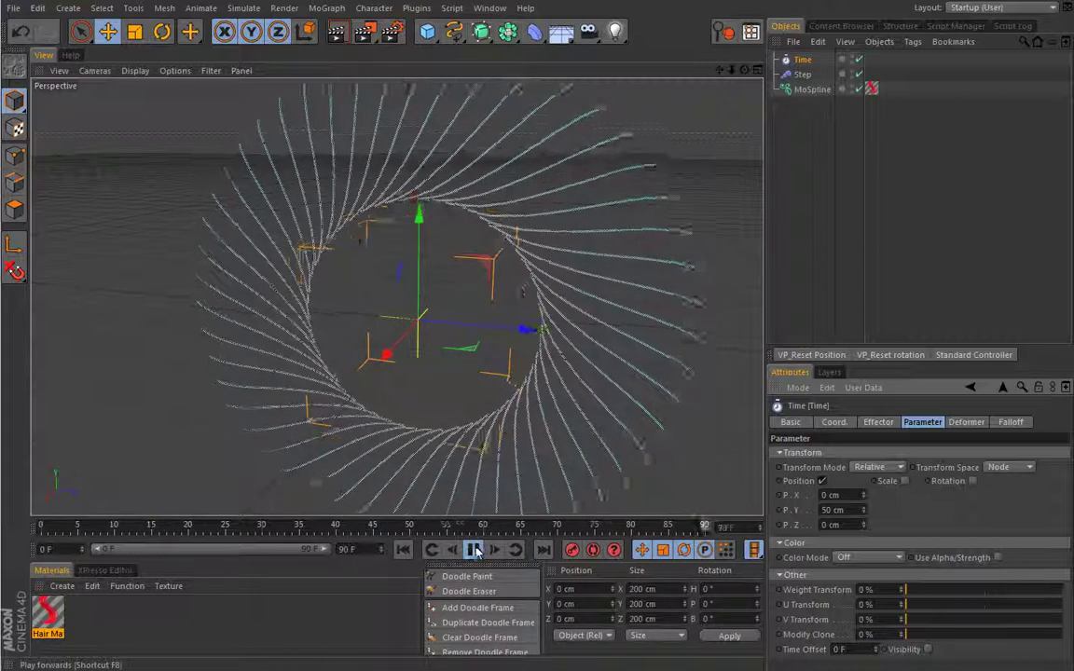
{"action": "left_click", "coordinate": [473, 549]}
{"action": "left_click", "coordinate": [403, 550]}
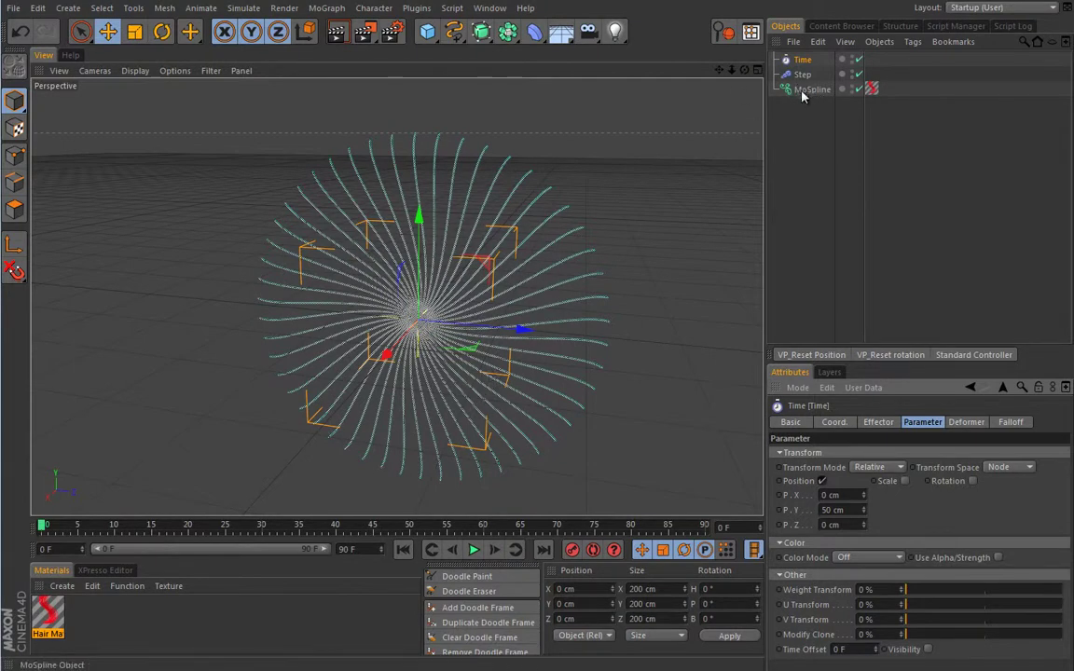
- Add a Circle and a Sweep NURBS, then nest the Circle and MoSpline under the Sweep NURBS
{"action": "left_click_drag", "start_coordinate": [454, 31], "coordinate": [570, 109]}
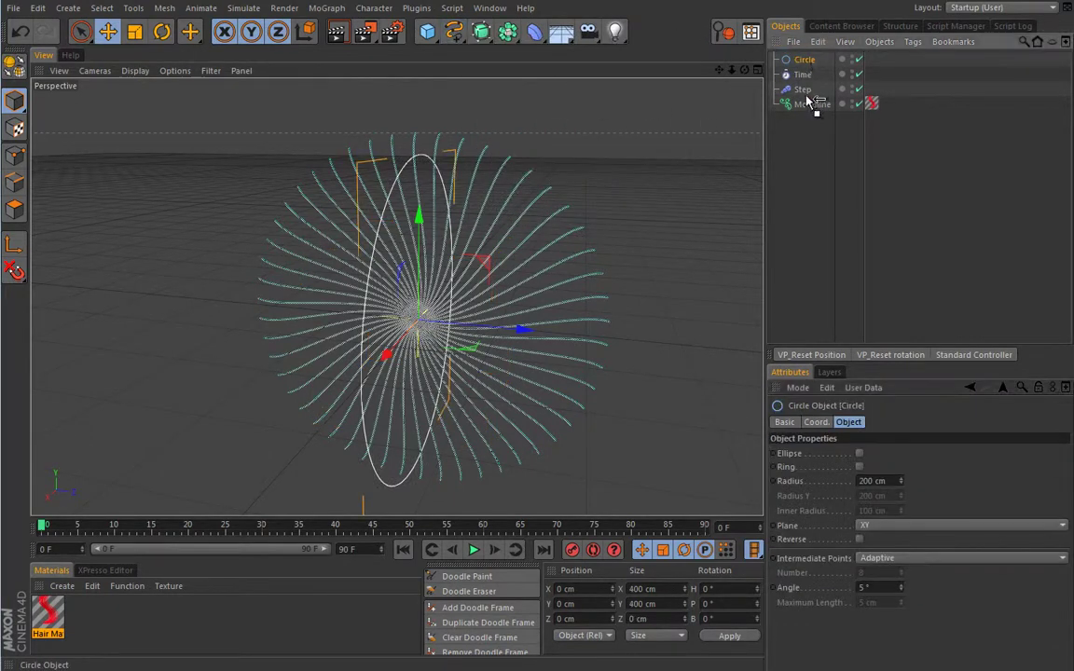
{"action": "left_click_drag", "start_coordinate": [481, 31], "coordinate": [537, 109]}
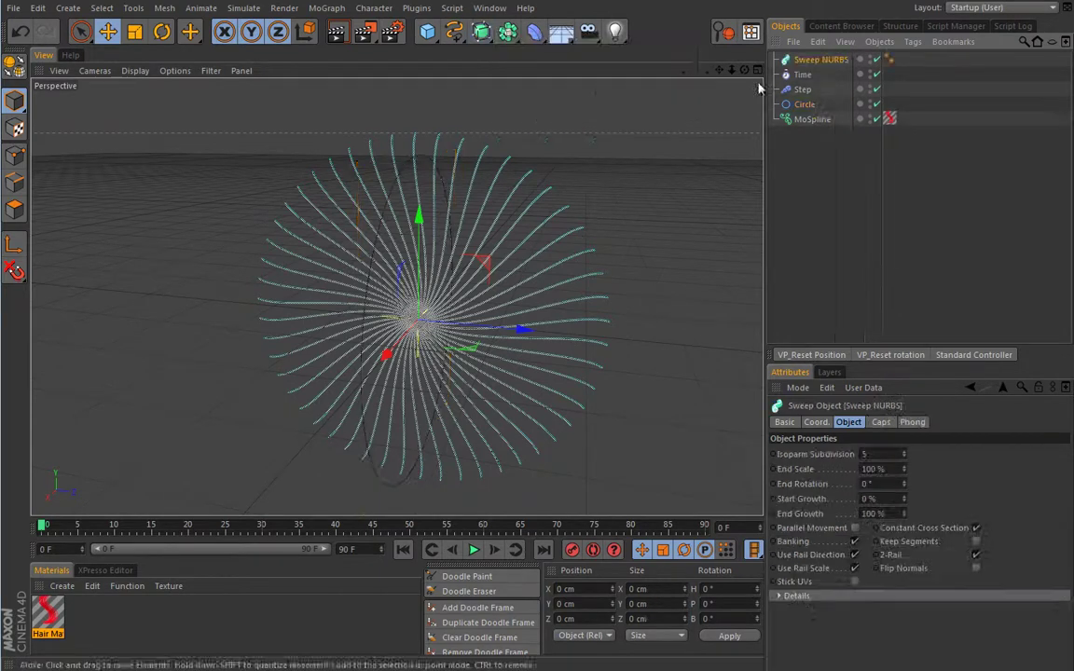
{"action": "left_click", "coordinate": [804, 104]}
{"action": "left_click", "coordinate": [816, 119], "text": "ctrl"}
{"action": "left_click_drag", "start_coordinate": [822, 106], "coordinate": [824, 62]}
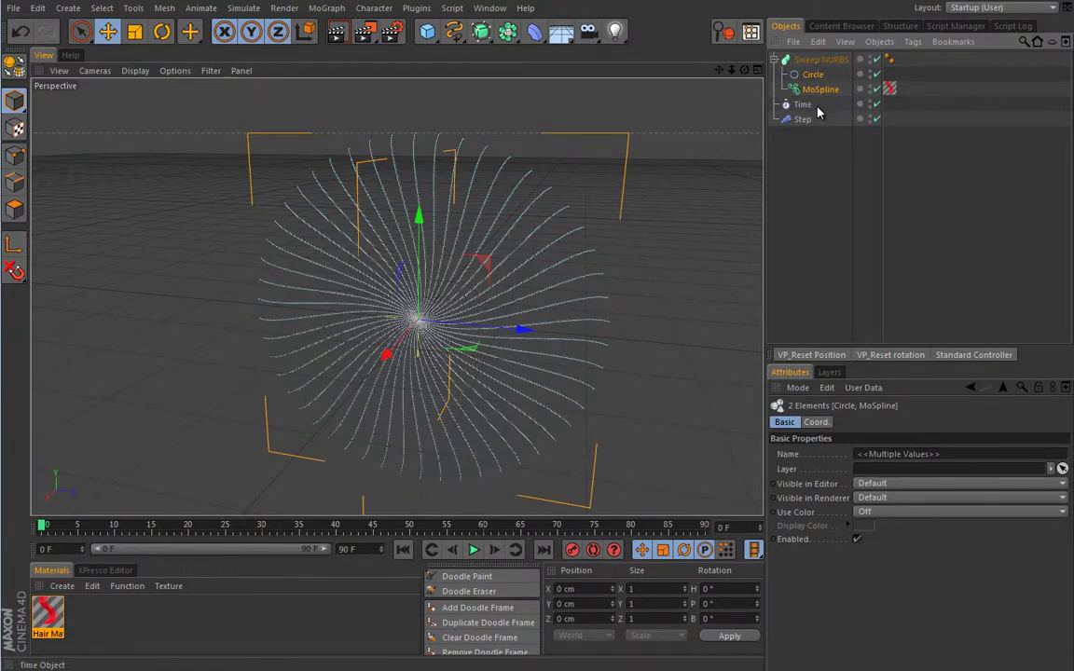
{"action": "left_click", "coordinate": [820, 92]}
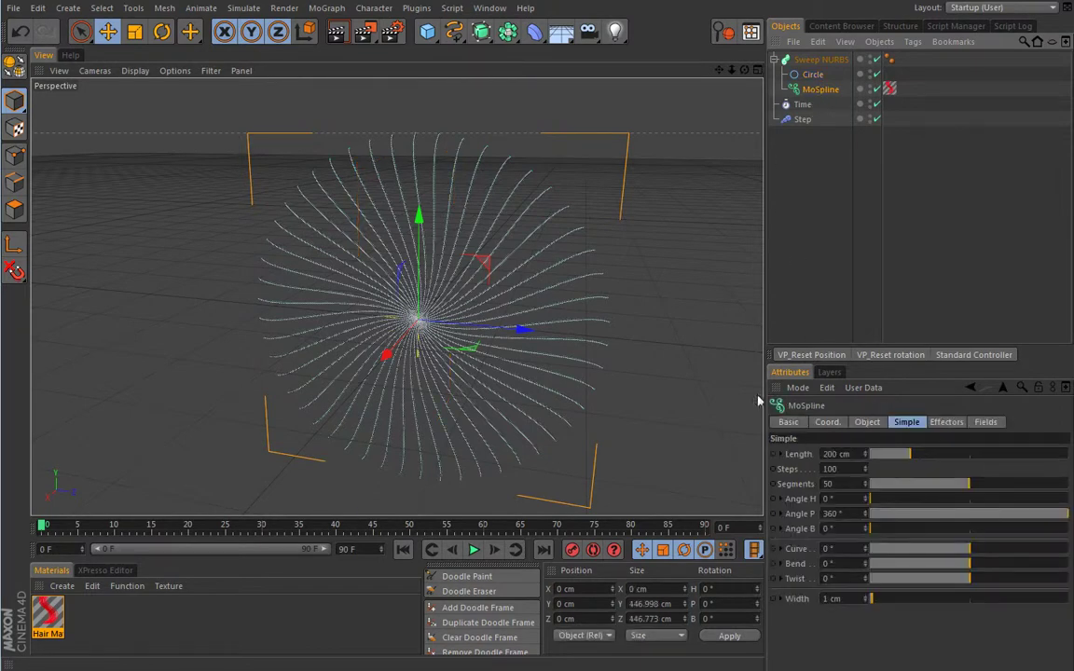
- Set the MoSpline strand width to 5 cm and the Sweep NURBS End Scale to 10%
{"action": "left_click", "coordinate": [856, 599]}
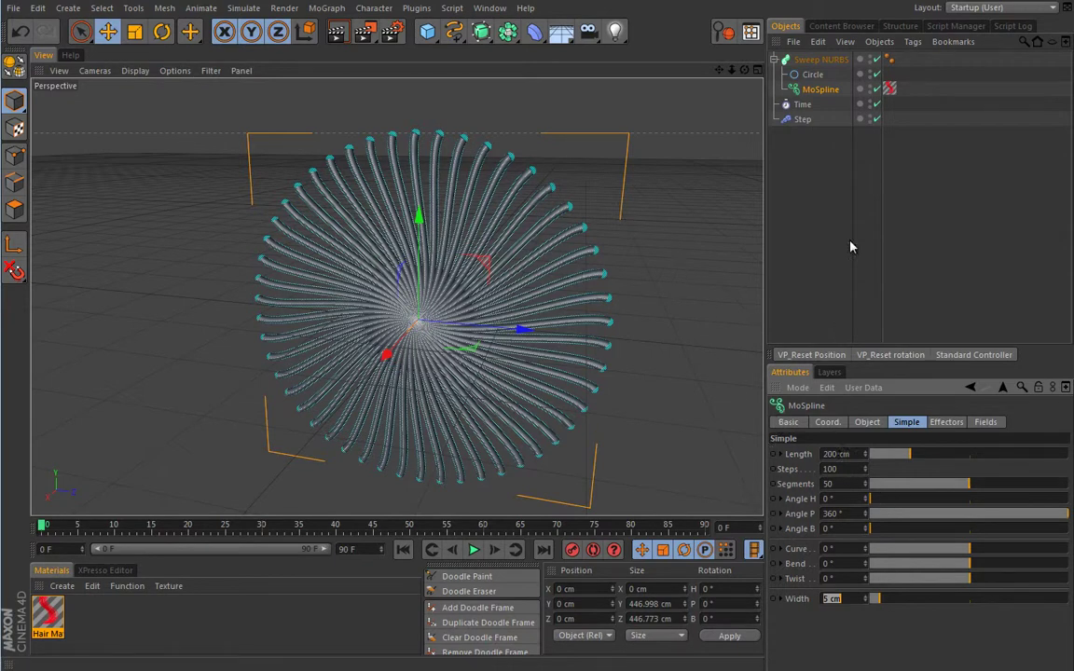
{"action": "left_click", "coordinate": [834, 59]}
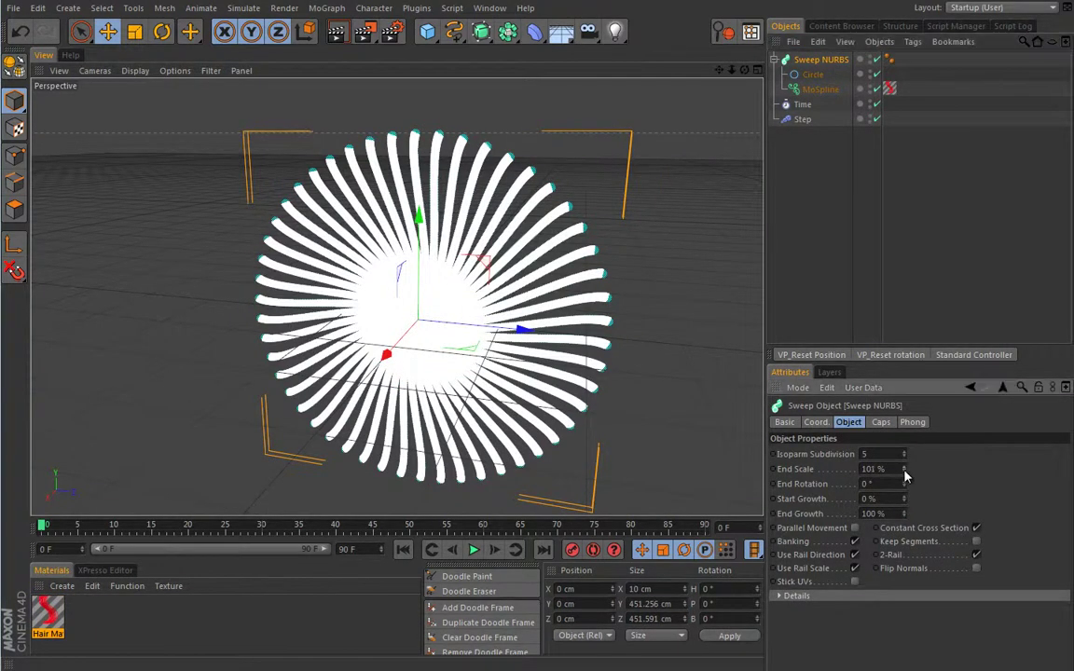
{"action": "left_click_drag", "start_coordinate": [903, 469], "coordinate": [908, 644]}
{"action": "type", "text": "10"}
{"action": "key", "text": "Return"}
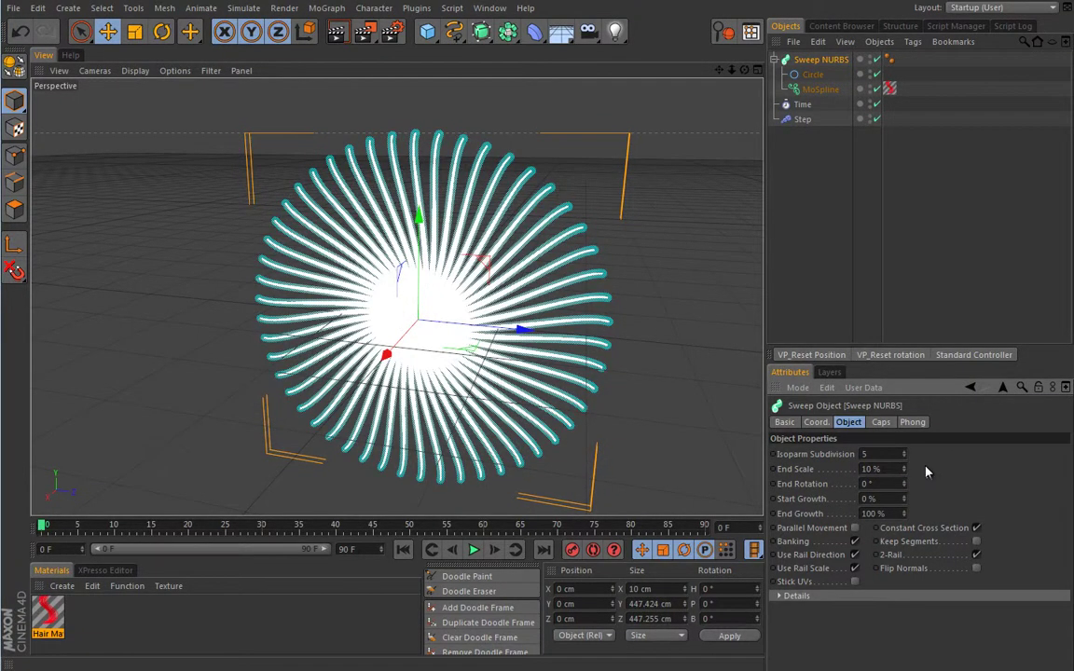
{"action": "left_click", "coordinate": [820, 90]}
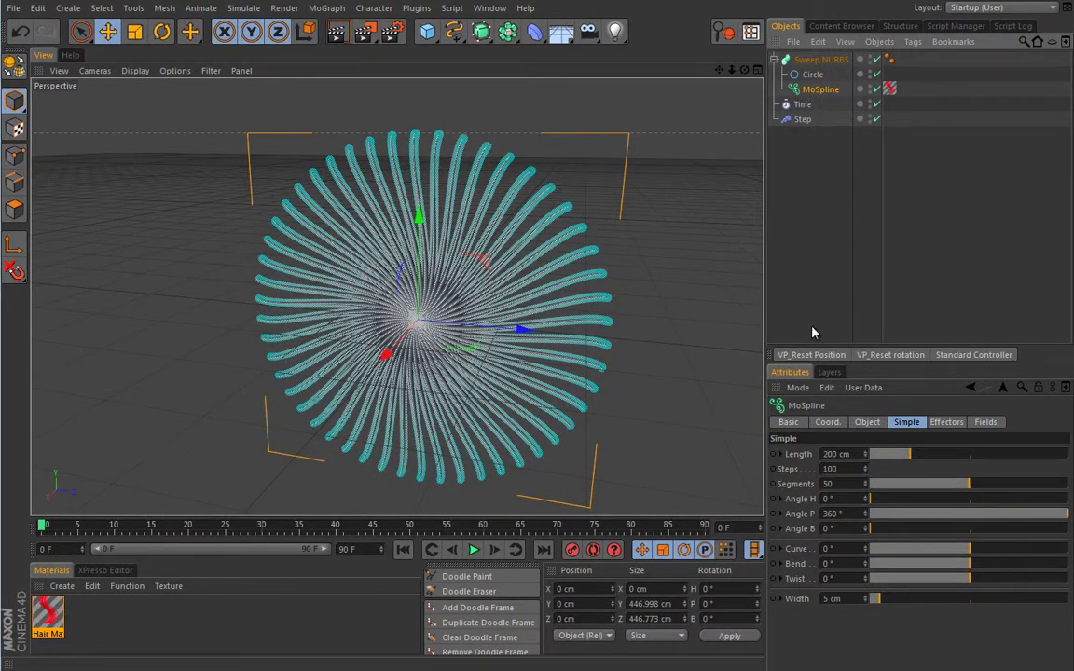
- Set the MoSpline's Display Mode to Line
{"action": "left_click", "coordinate": [871, 424]}
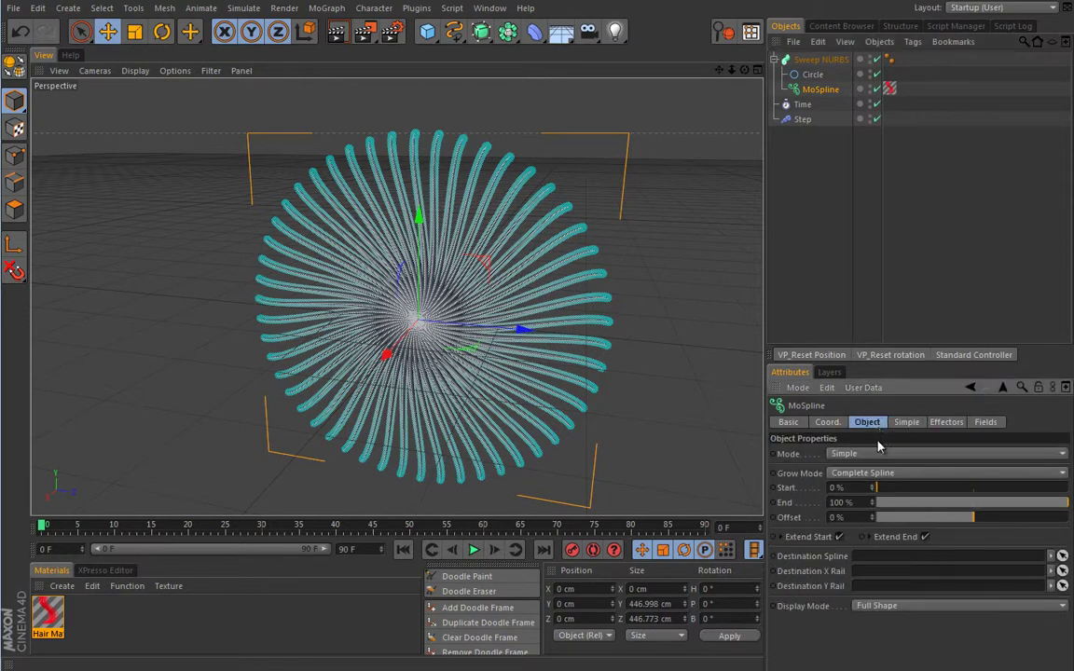
{"action": "left_click", "coordinate": [880, 608]}
{"action": "left_click", "coordinate": [880, 622]}
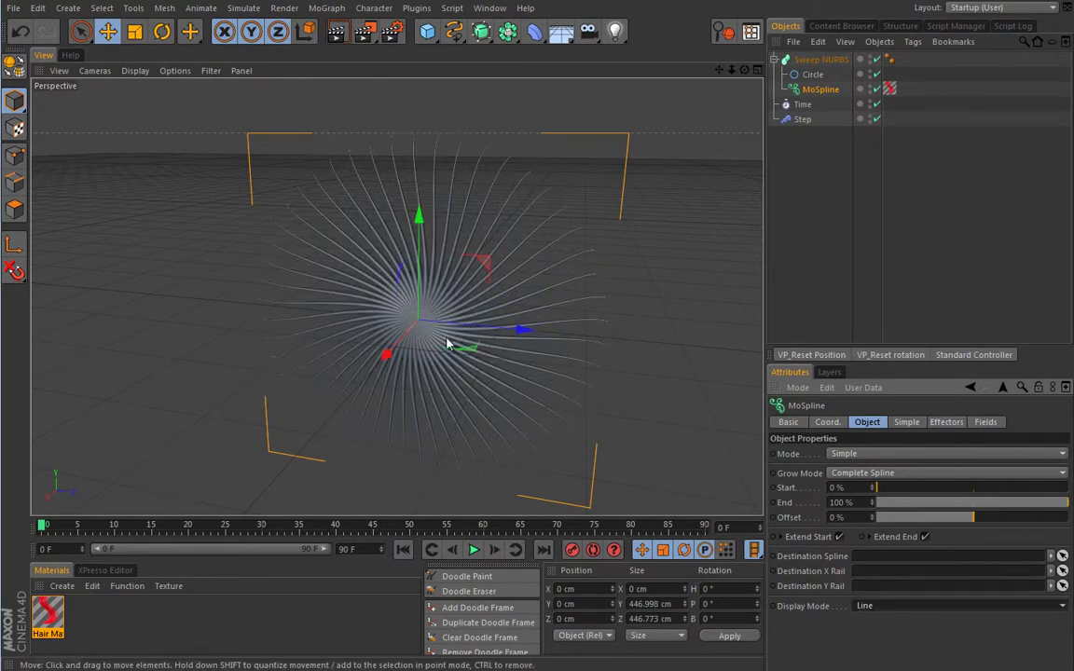
- Switch the viewport to Gouraud Shading (Lines) and frame the swept strands
{"action": "middle_click_drag", "start_coordinate": [446, 338], "coordinate": [401, 323], "text": "alt"}
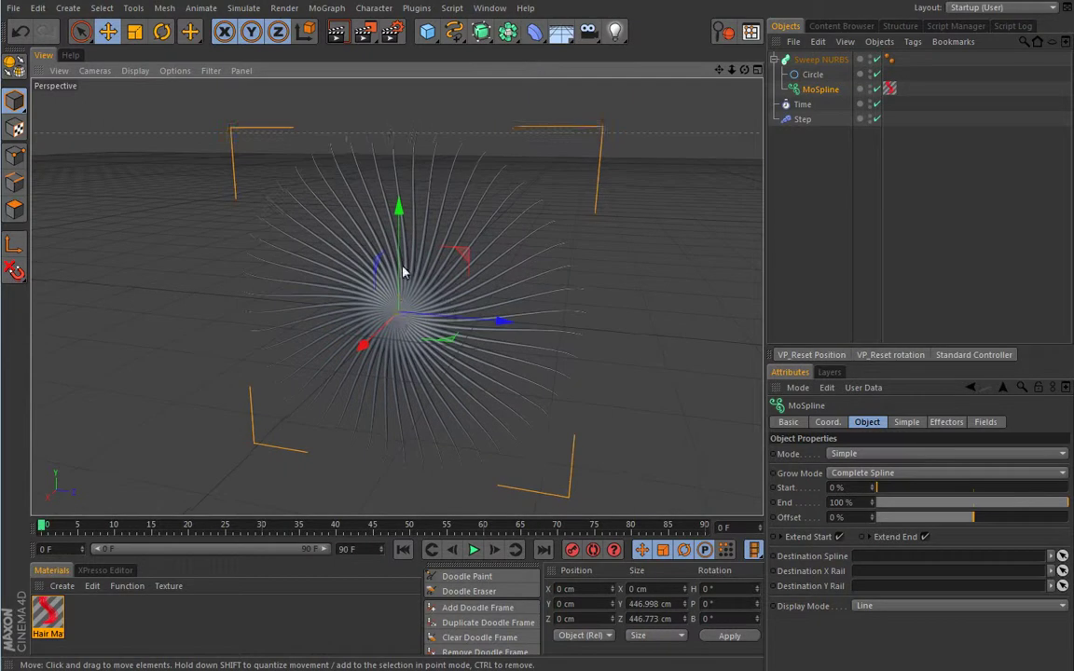
{"action": "scroll", "coordinate": [473, 354], "scroll_direction": "up", "scroll_amount": 2}
{"action": "scroll", "coordinate": [473, 354], "scroll_direction": "up", "scroll_amount": 3}
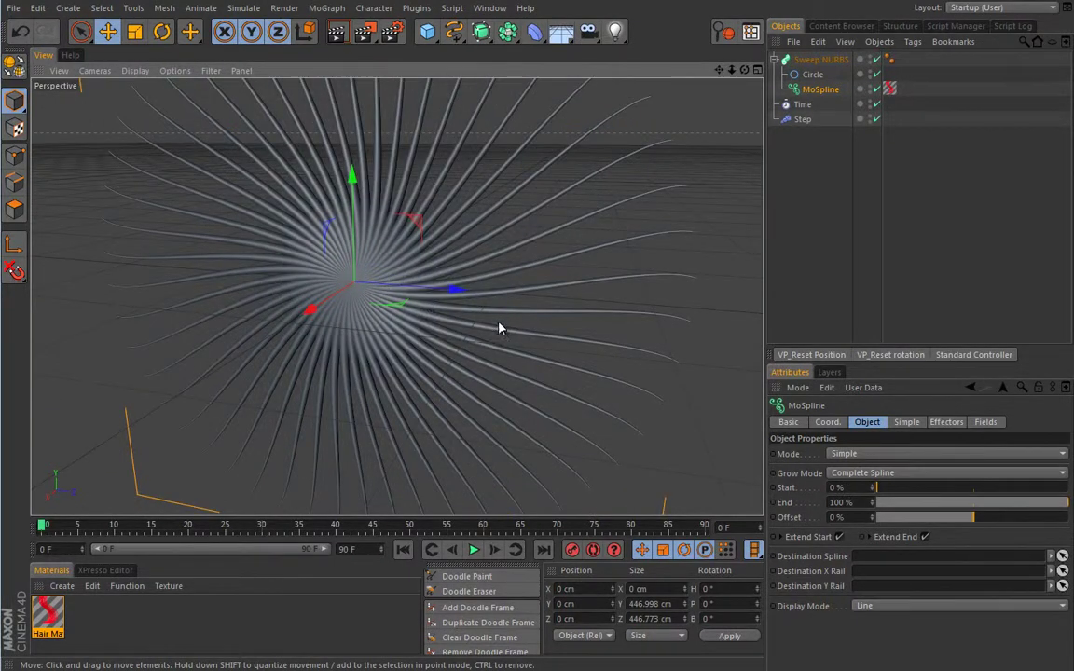
{"action": "left_click", "coordinate": [135, 70]}
{"action": "left_click", "coordinate": [154, 105]}
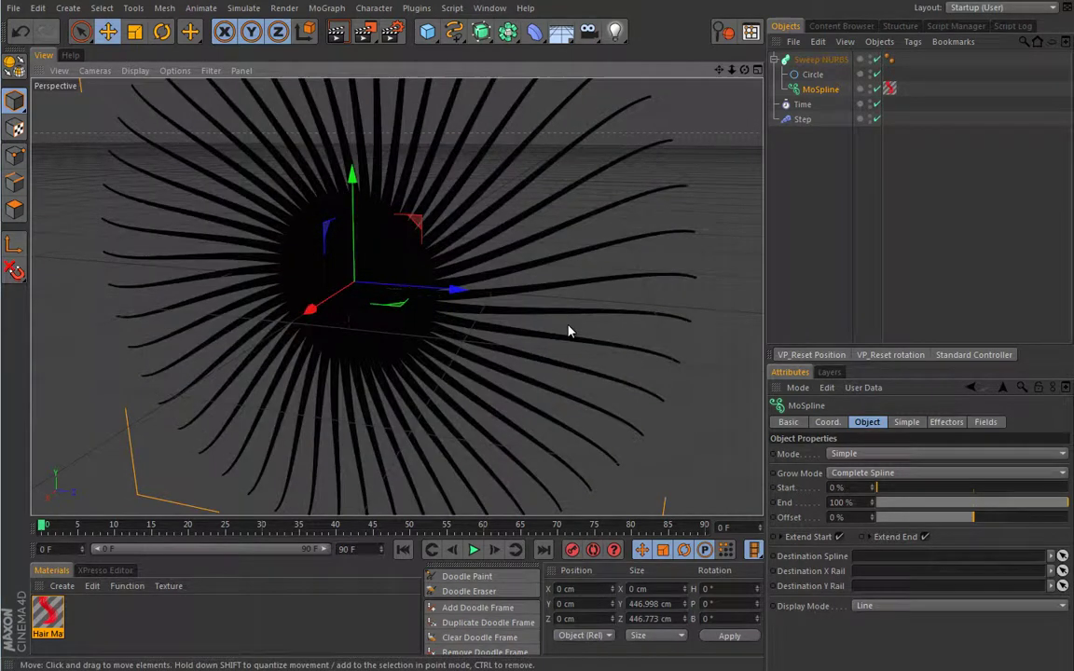
{"action": "scroll", "coordinate": [571, 331], "scroll_direction": "down", "scroll_amount": 3}
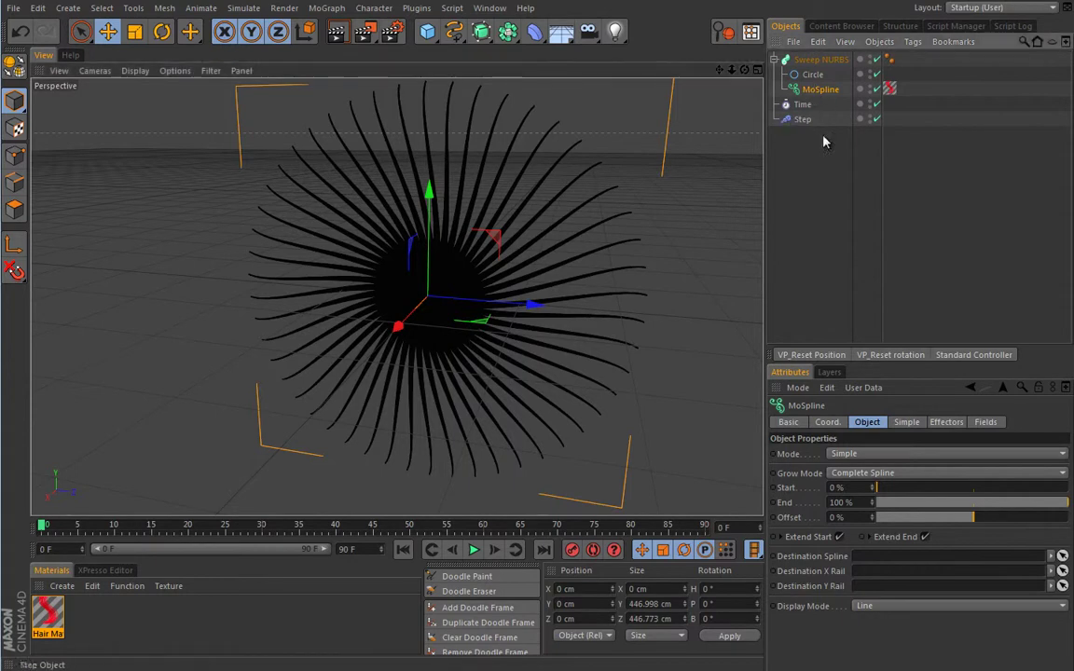
- Set the MoSpline's Steps to 50, then lower it to 25
{"action": "left_click", "coordinate": [904, 421]}
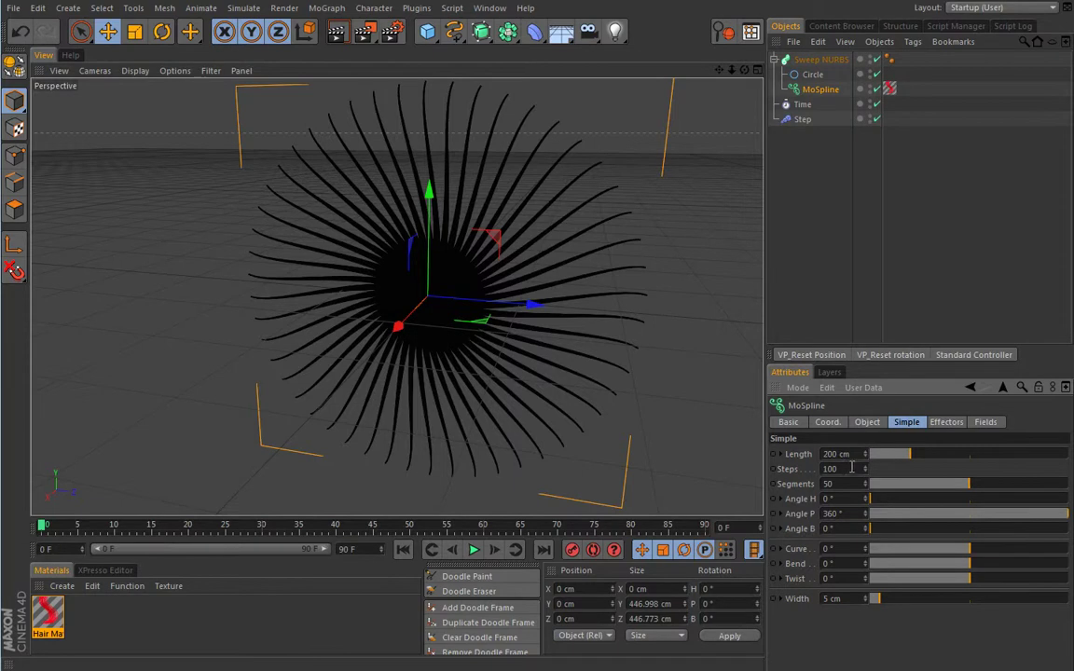
{"action": "double_click", "coordinate": [849, 468]}
{"action": "type", "text": "50"}
{"action": "key", "text": "Return"}
{"action": "double_click", "coordinate": [843, 469]}
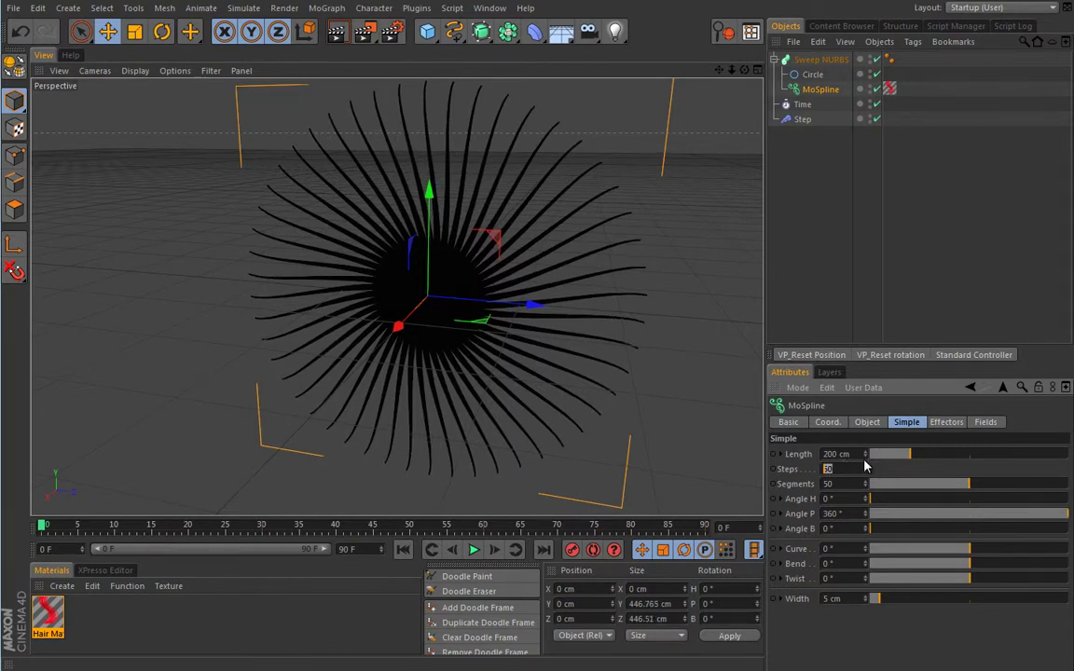
{"action": "type", "text": "25"}
{"action": "key", "text": "Return"}
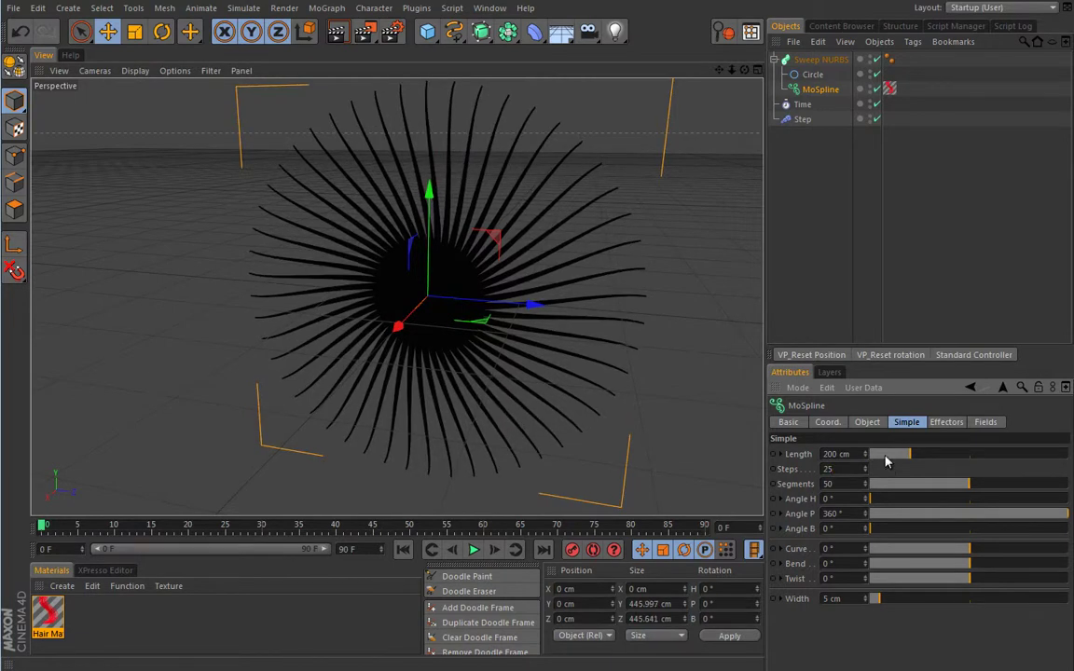
- Give the Circle profile Natural intermediate points with a Number of 2
{"action": "left_click", "coordinate": [812, 75]}
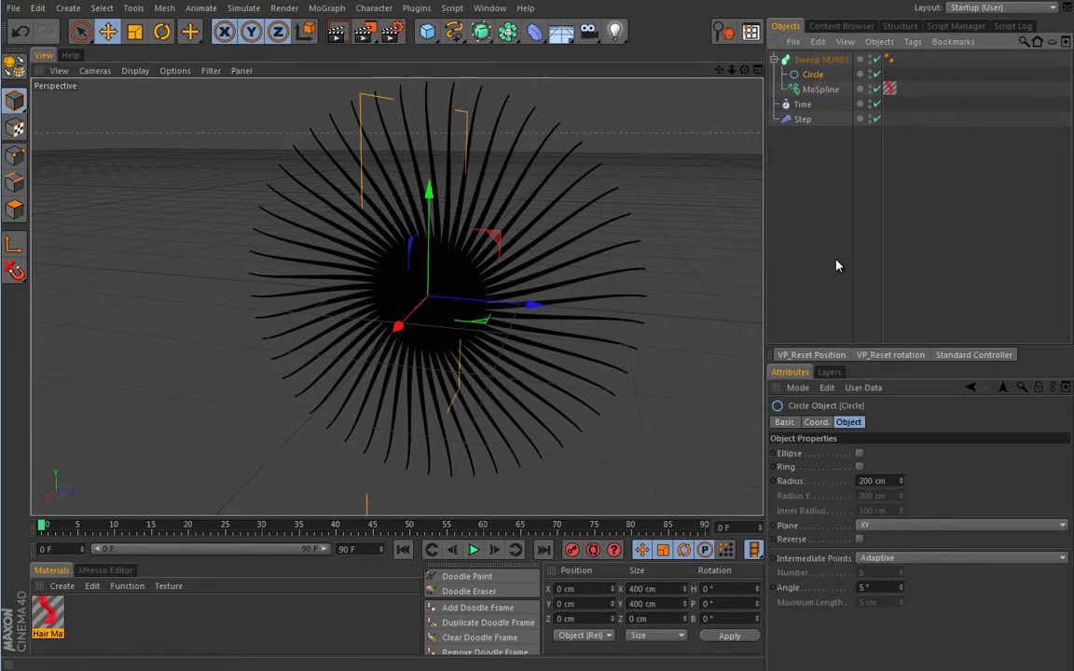
{"action": "left_click", "coordinate": [882, 558]}
{"action": "left_click", "coordinate": [887, 573]}
{"action": "type", "text": "5"}
{"action": "key", "text": "Return"}
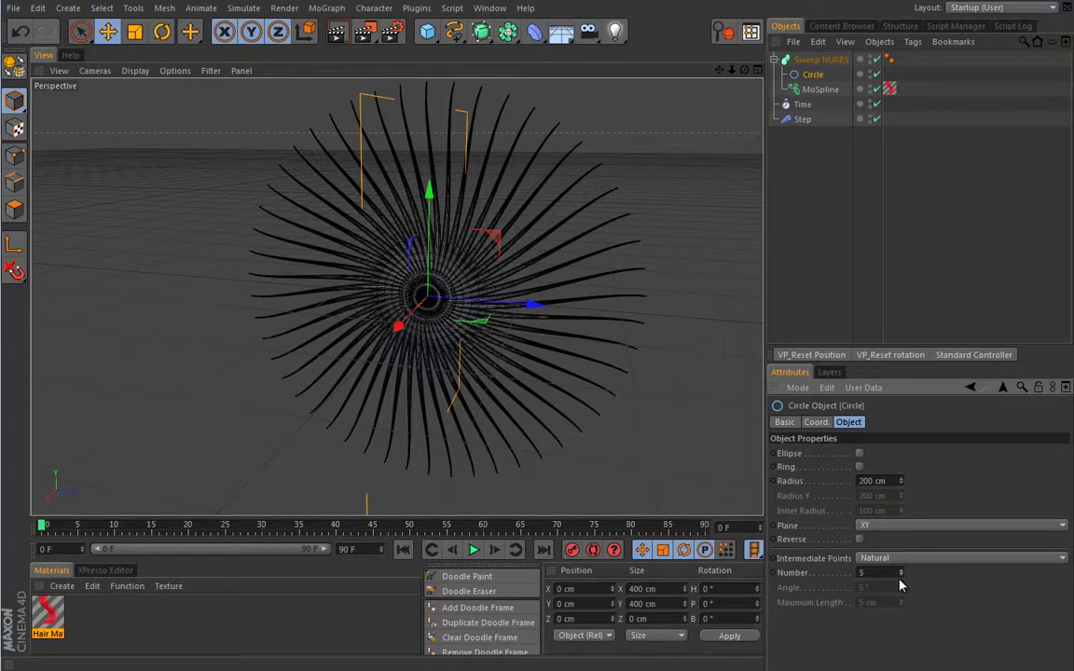
{"action": "type", "text": "2"}
{"action": "key", "text": "Return"}
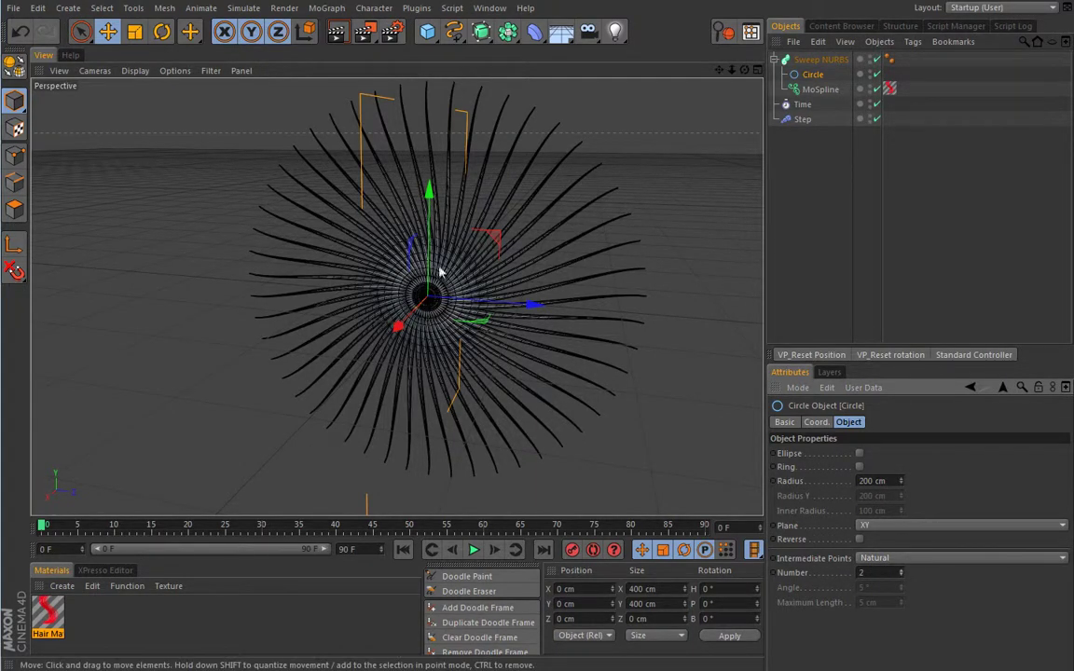
- Play the spiral animation, then stop and rewind to frame 0
{"action": "left_click_drag", "start_coordinate": [430, 261], "coordinate": [466, 292], "text": "alt"}
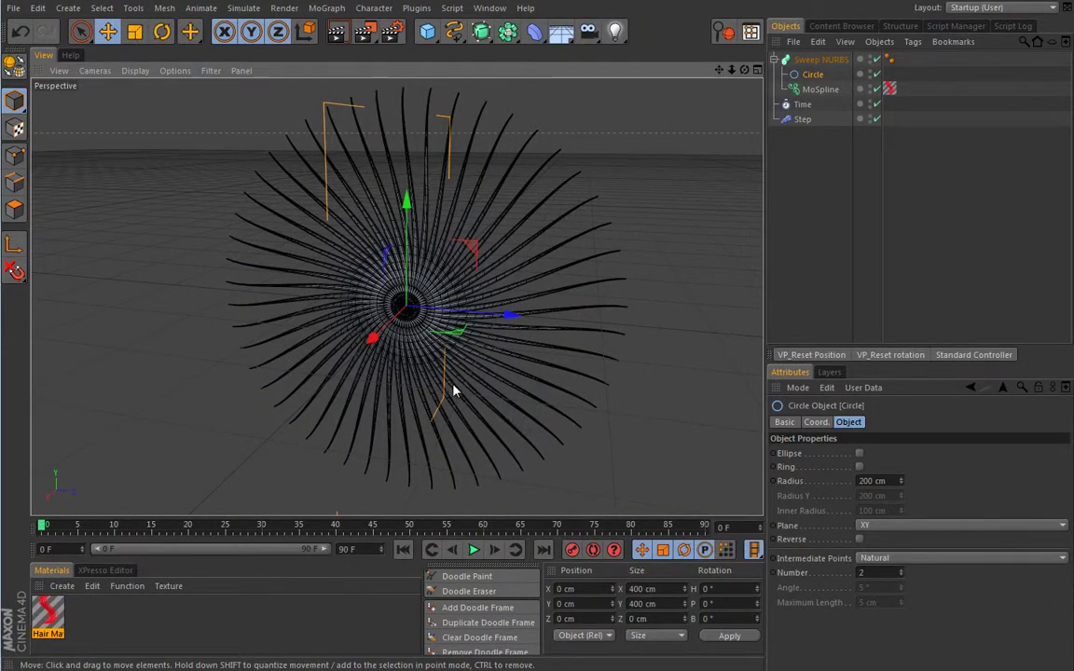
{"action": "left_click", "coordinate": [473, 550]}
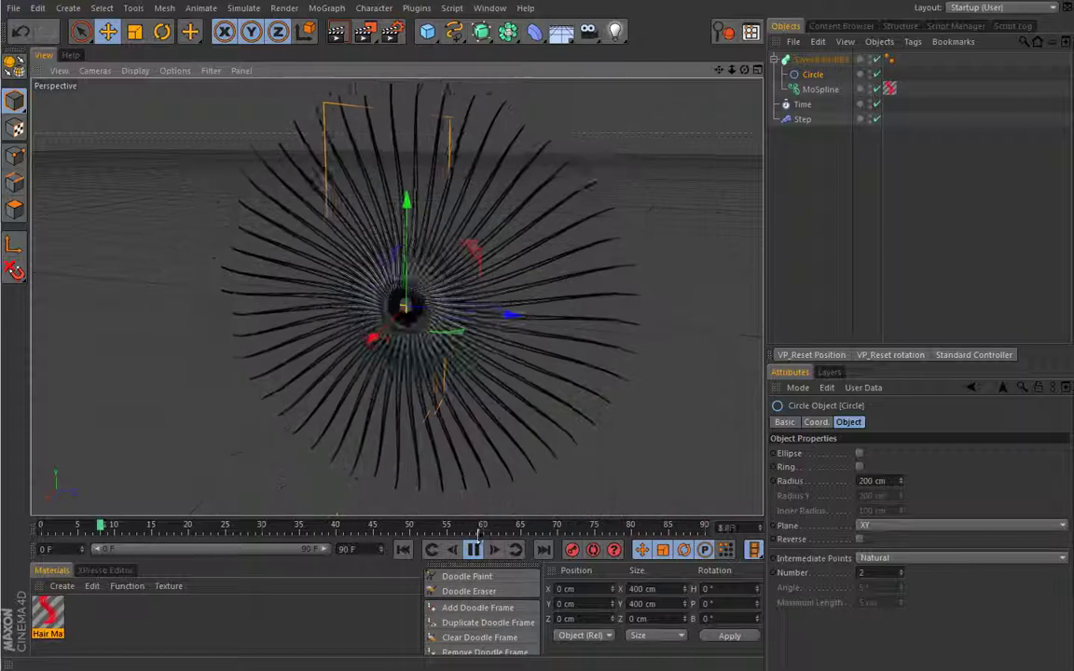
{"action": "key", "text": "F8"}
{"action": "key", "text": "shift+f"}
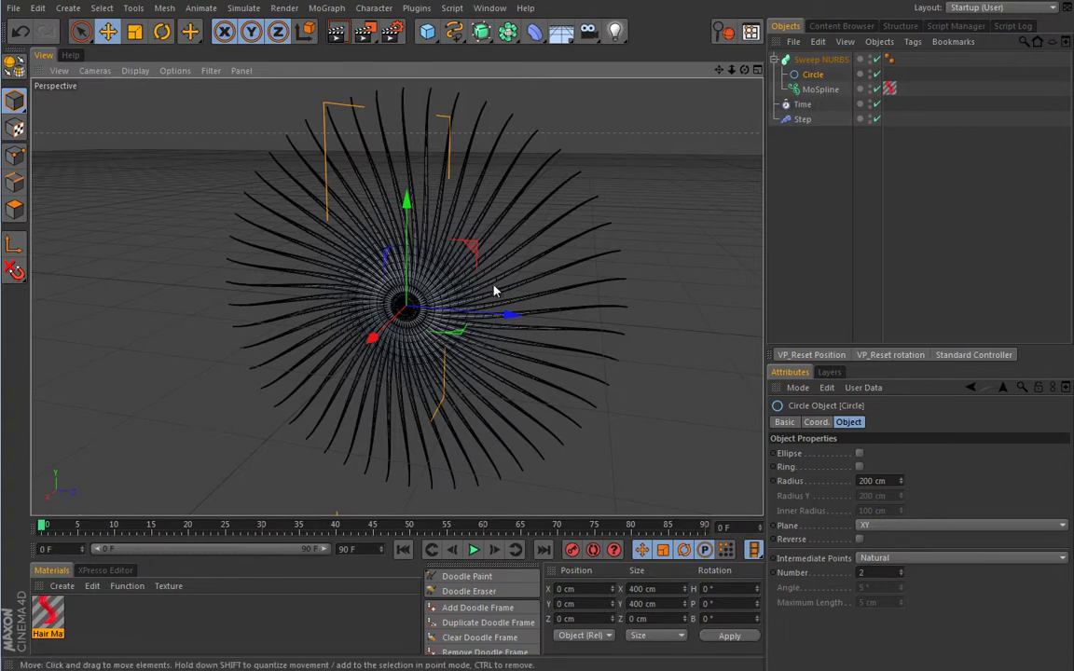
{"action": "left_click_drag", "start_coordinate": [501, 290], "coordinate": [424, 287], "text": "alt"}
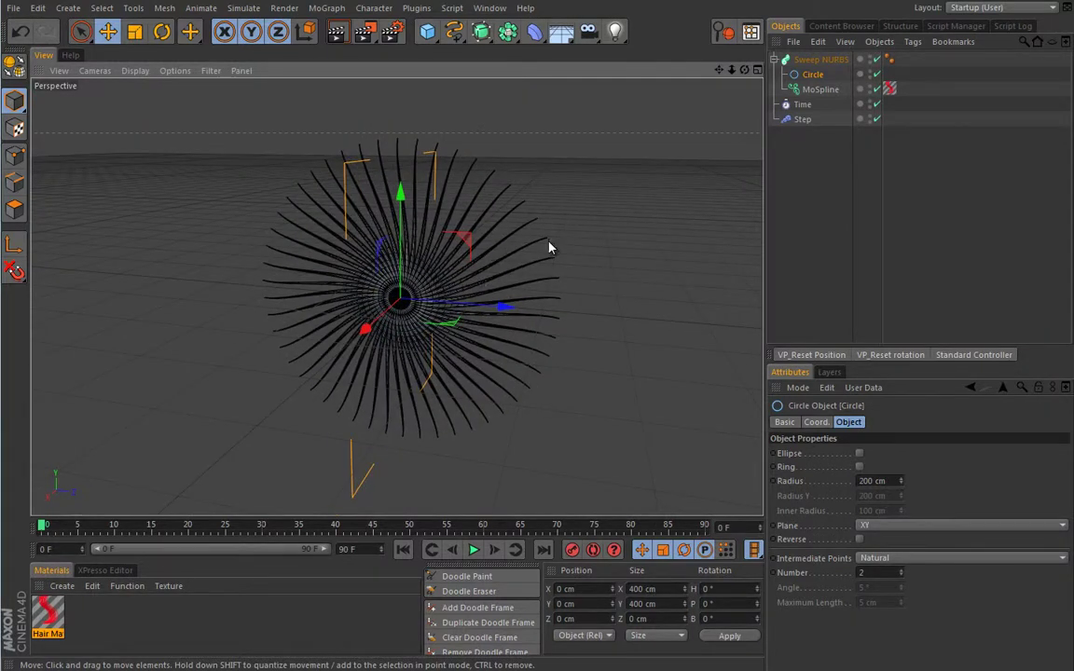
- Delete the MoSpline's Hair Material tag and create a new material, Mat
{"action": "left_click", "coordinate": [890, 88]}
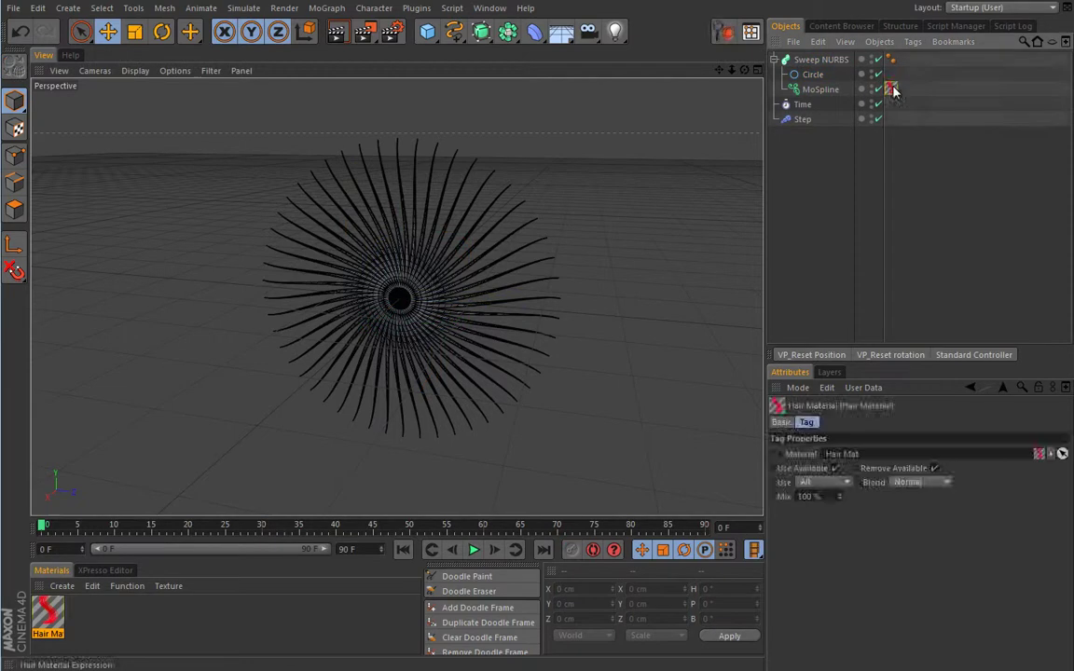
{"action": "key", "text": "Delete"}
{"action": "double_click", "coordinate": [49, 620]}
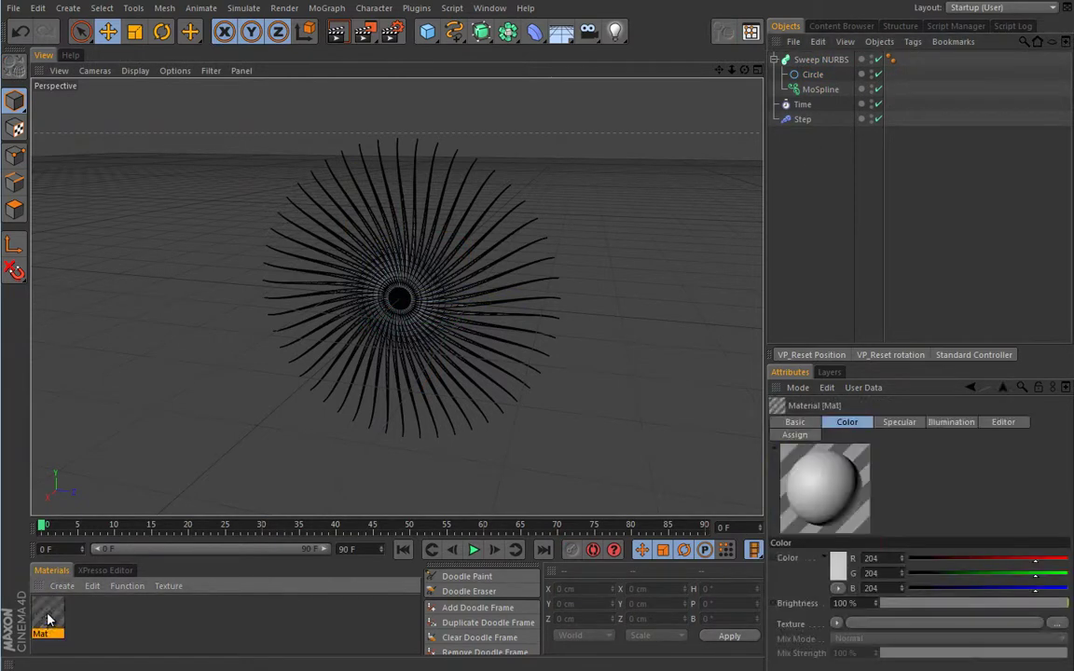
{"action": "double_click", "coordinate": [48, 620]}
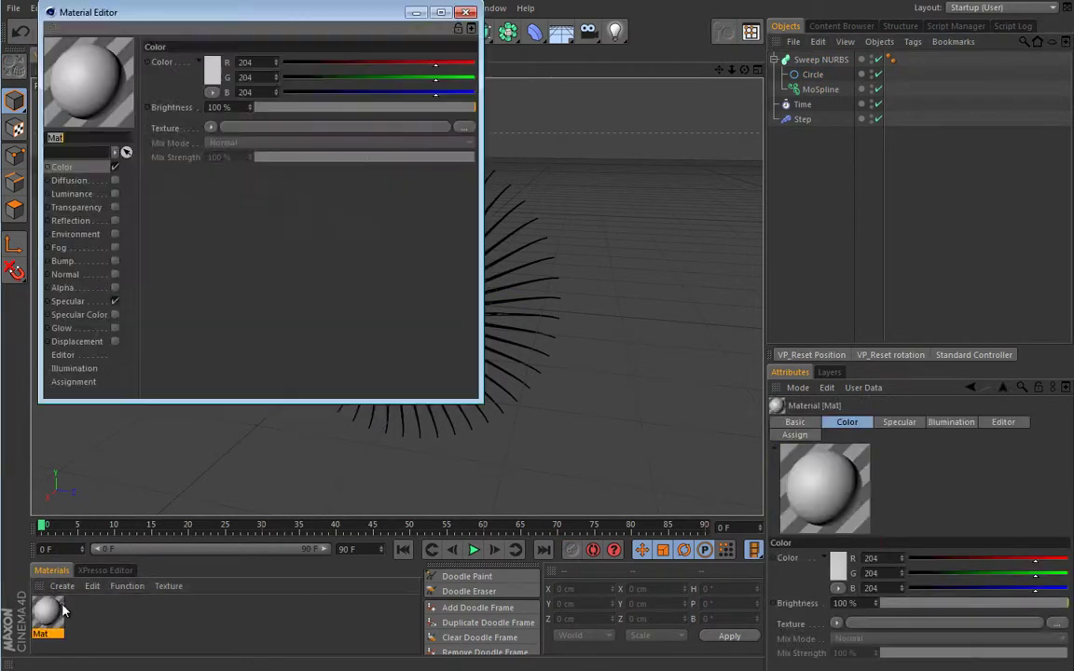
- Make Mat luminance-only in blue and apply it to the Sweep NURBS
{"action": "left_click", "coordinate": [115, 167]}
{"action": "left_click", "coordinate": [116, 194]}
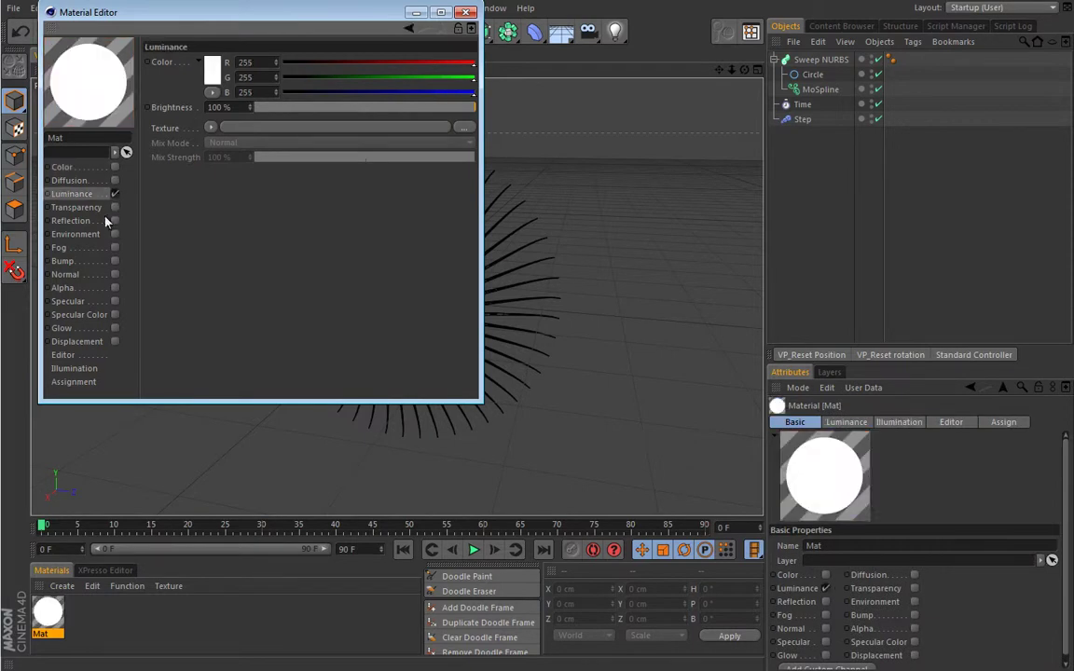
{"action": "left_click", "coordinate": [212, 70]}
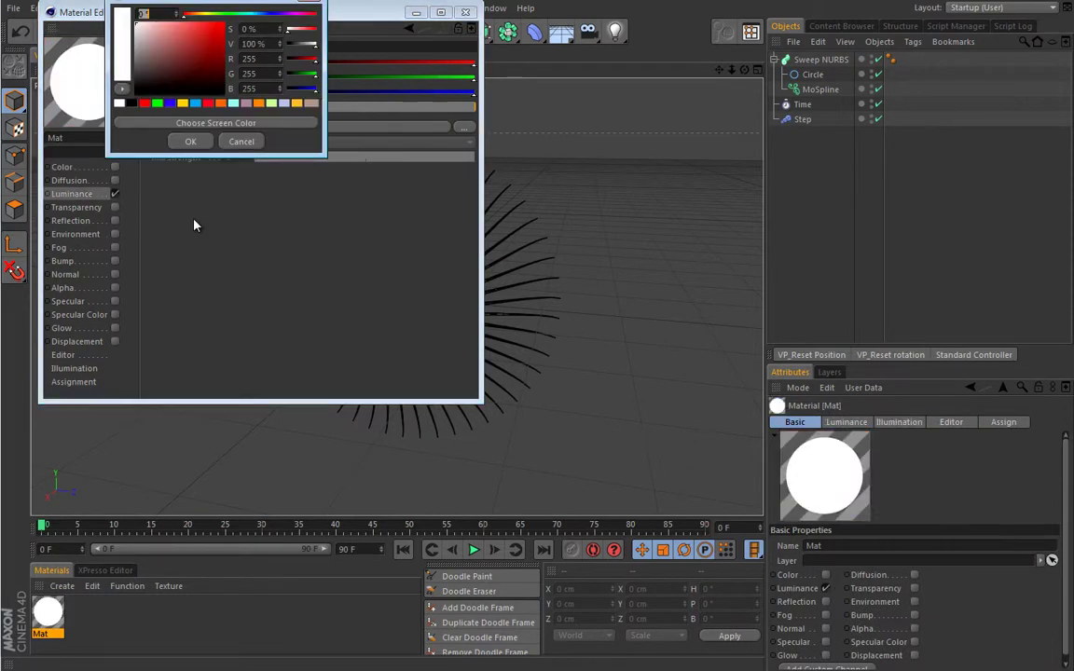
{"action": "left_click", "coordinate": [171, 103]}
{"action": "left_click", "coordinate": [186, 141]}
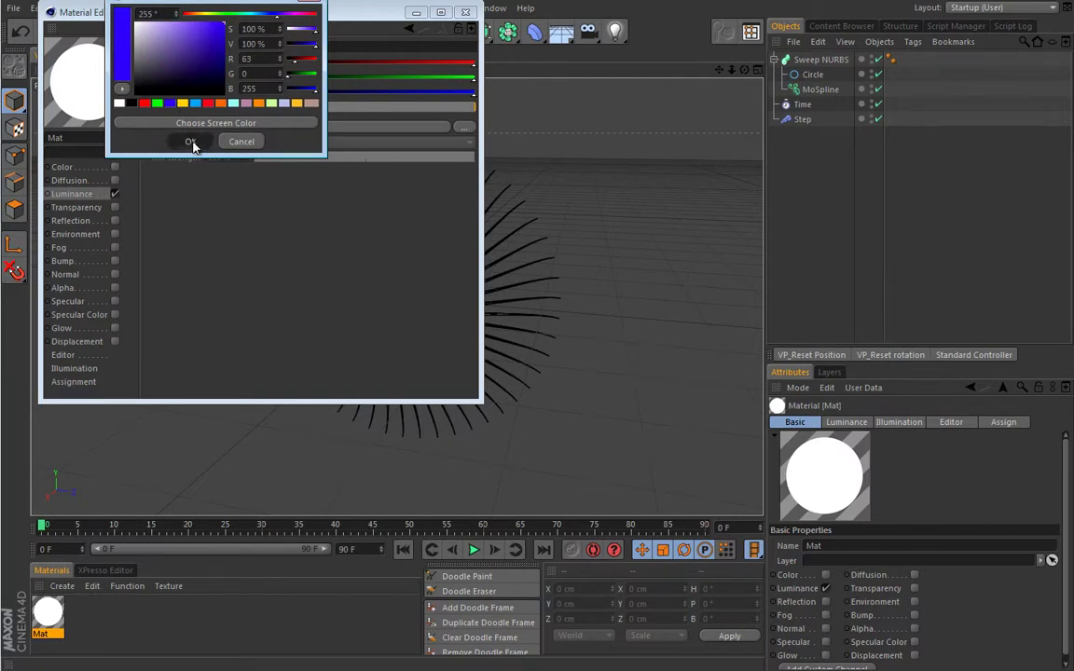
{"action": "left_click", "coordinate": [465, 11]}
{"action": "left_click_drag", "start_coordinate": [52, 612], "coordinate": [820, 60]}
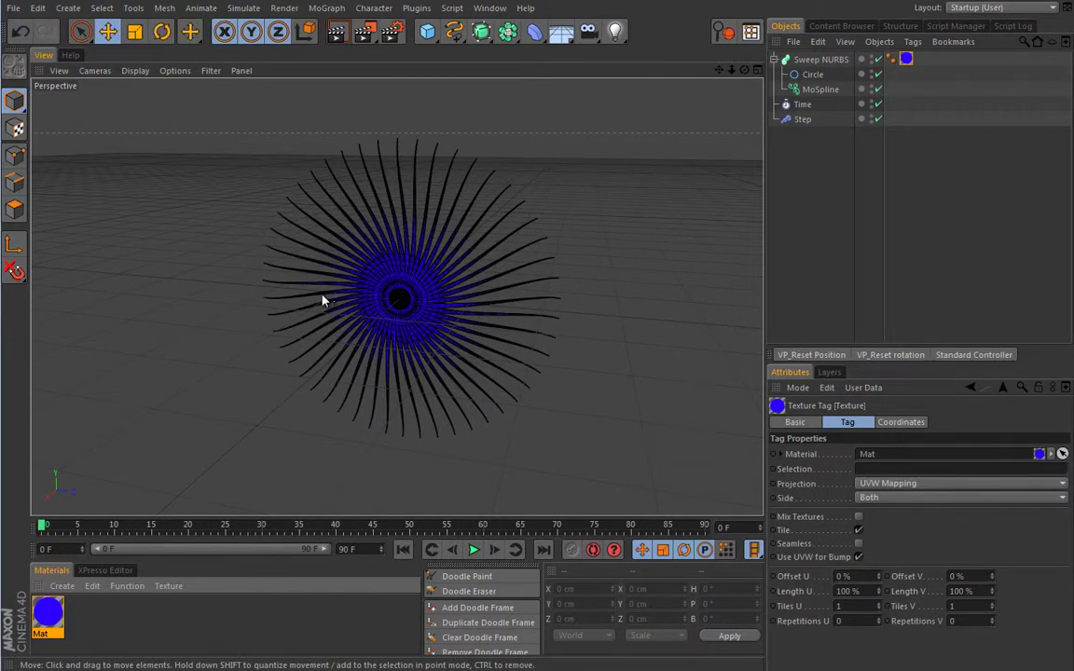
- Add a Cloner object and an omni Light to the scene
{"action": "left_click", "coordinate": [327, 9]}
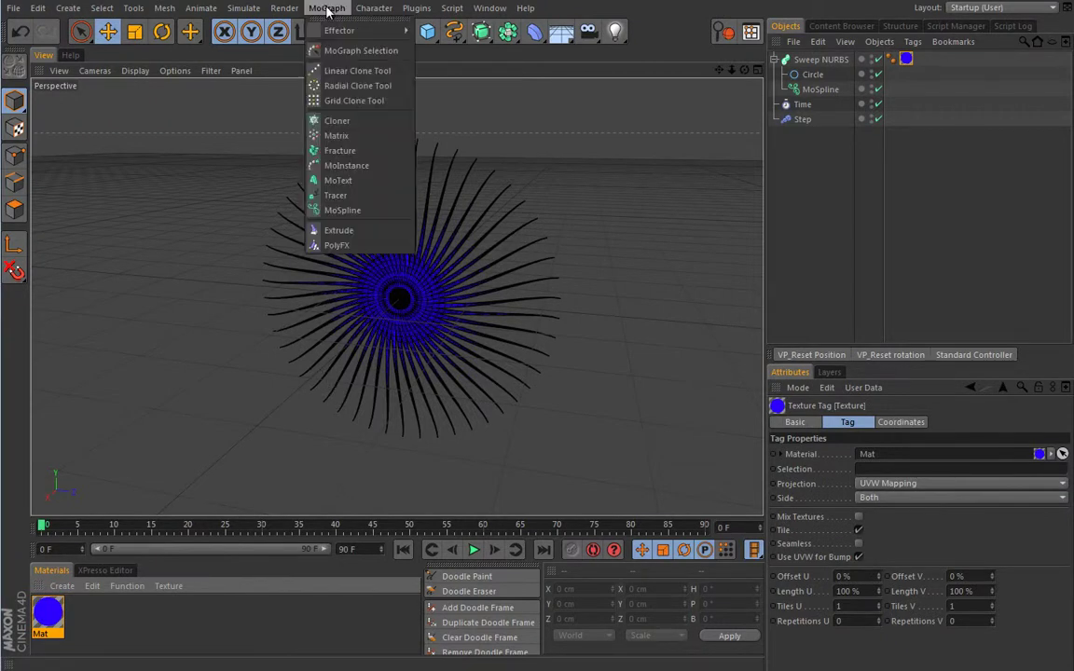
{"action": "left_click", "coordinate": [355, 121]}
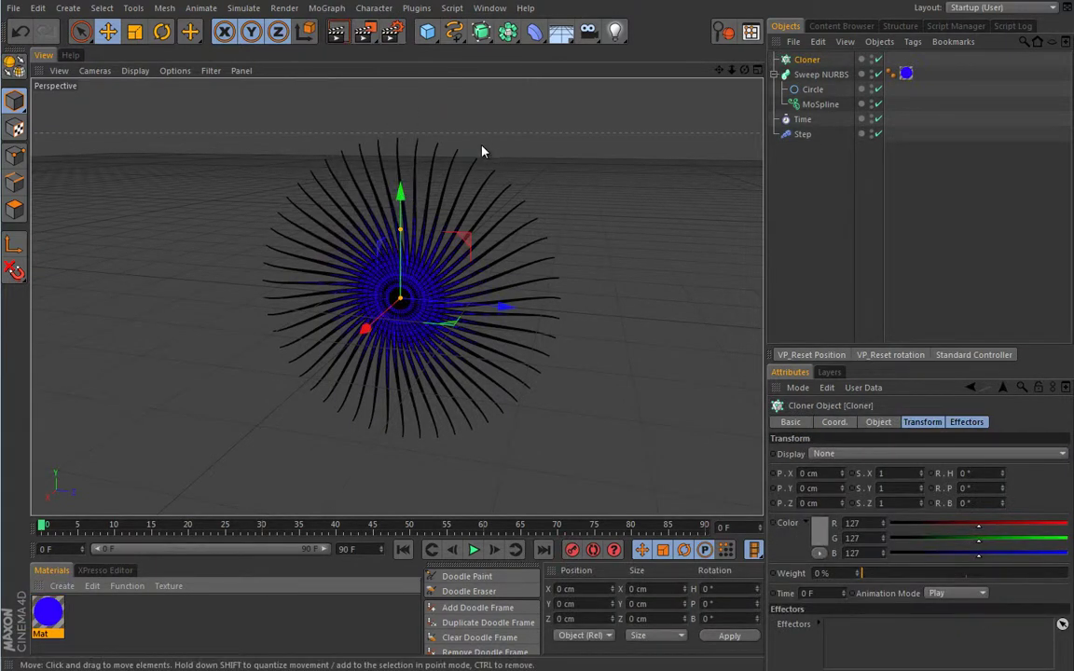
{"action": "left_click", "coordinate": [614, 30]}
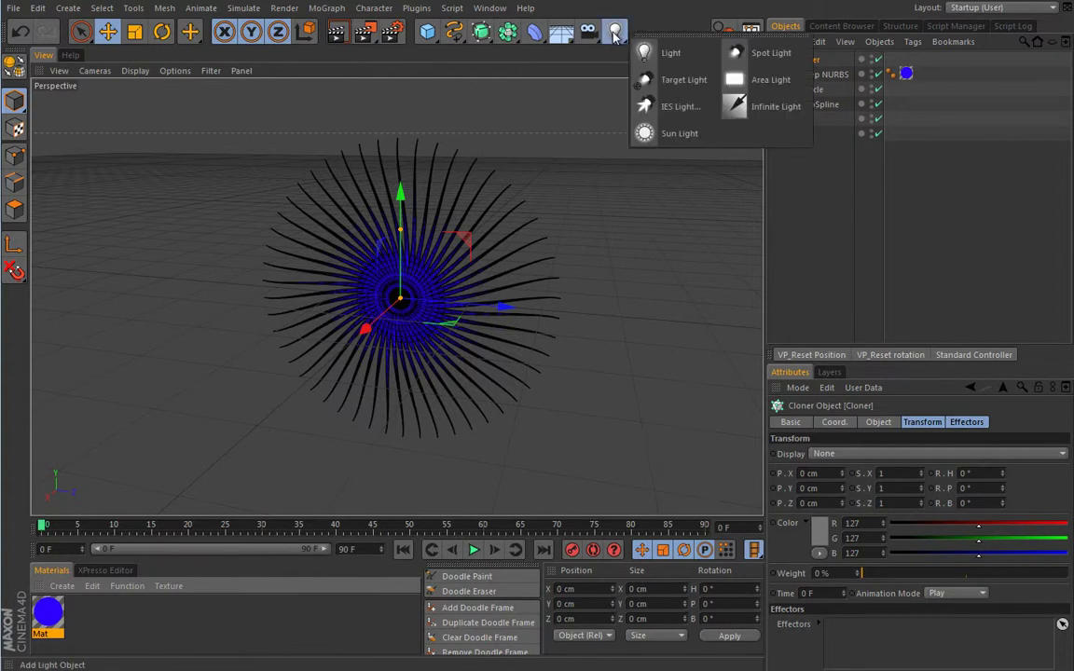
{"action": "left_click", "coordinate": [656, 58]}
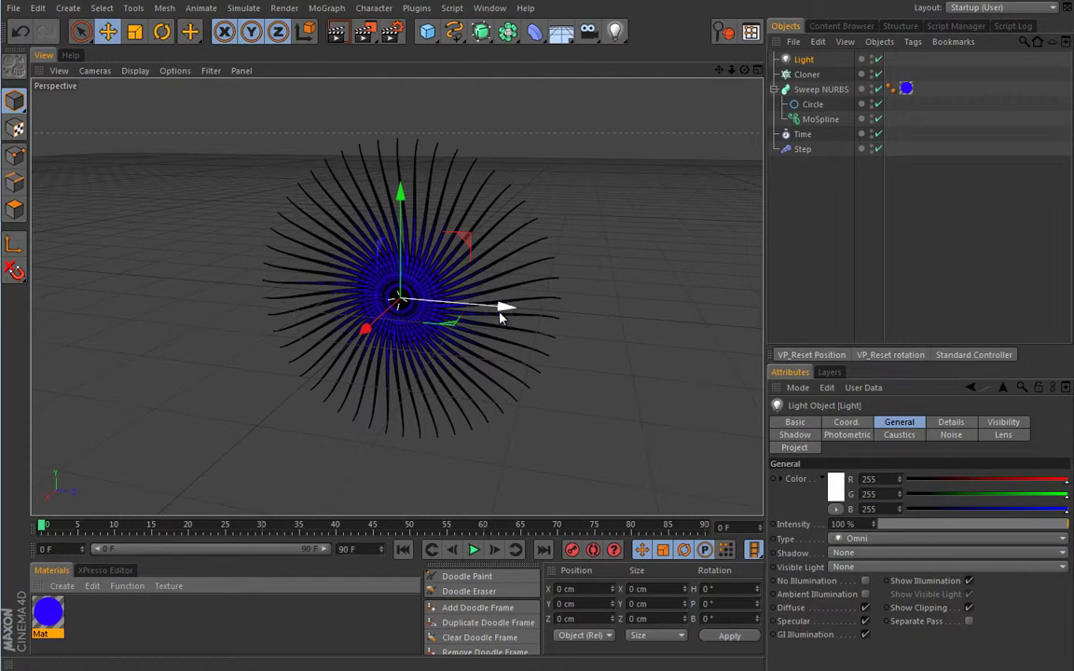
- Make the light visible and set its Visibility Outer Distance to 30 cm
{"action": "left_click", "coordinate": [846, 567]}
{"action": "left_click", "coordinate": [844, 579]}
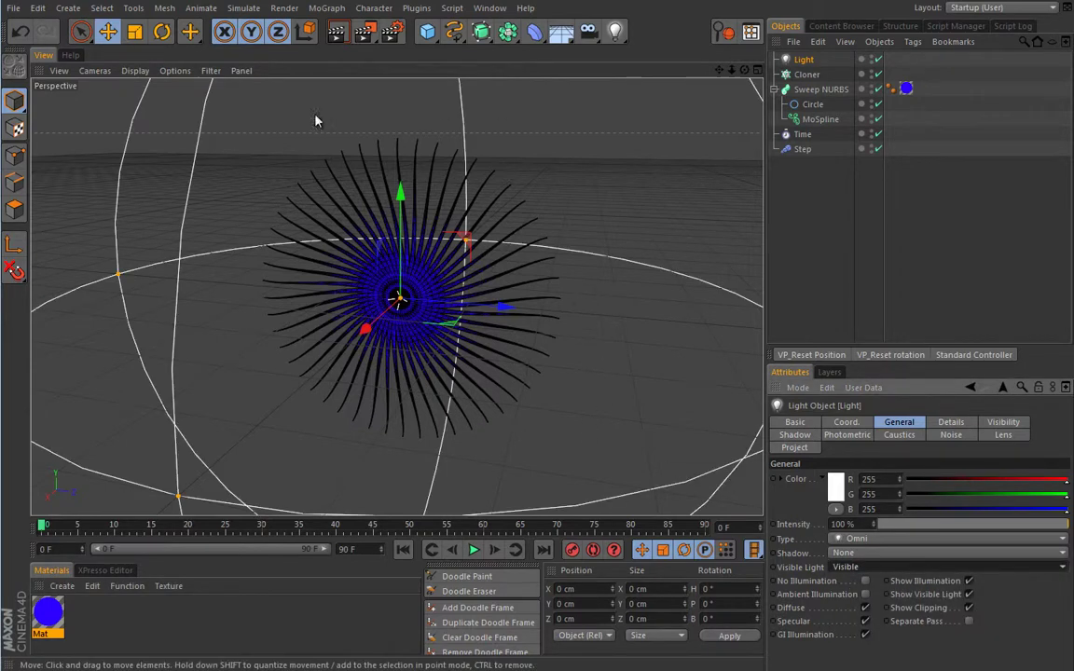
{"action": "key", "text": "alt+r"}
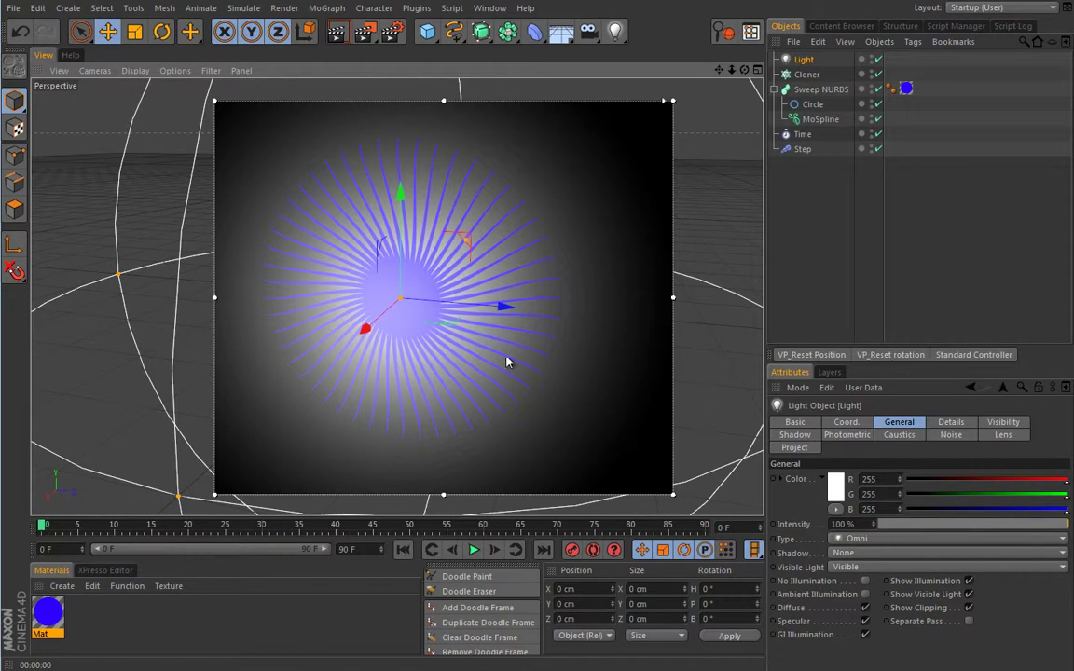
{"action": "key", "text": "alt+r"}
{"action": "left_click", "coordinate": [991, 424]}
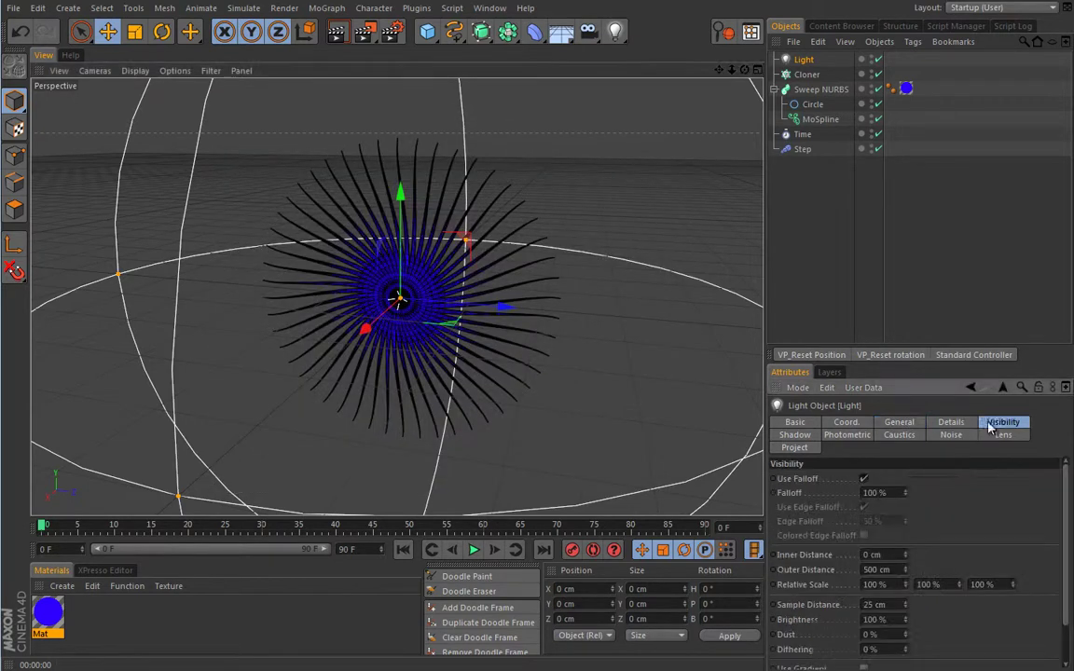
{"action": "left_click_drag", "start_coordinate": [892, 570], "coordinate": [840, 569]}
{"action": "type", "text": "50"}
{"action": "key", "text": "Return"}
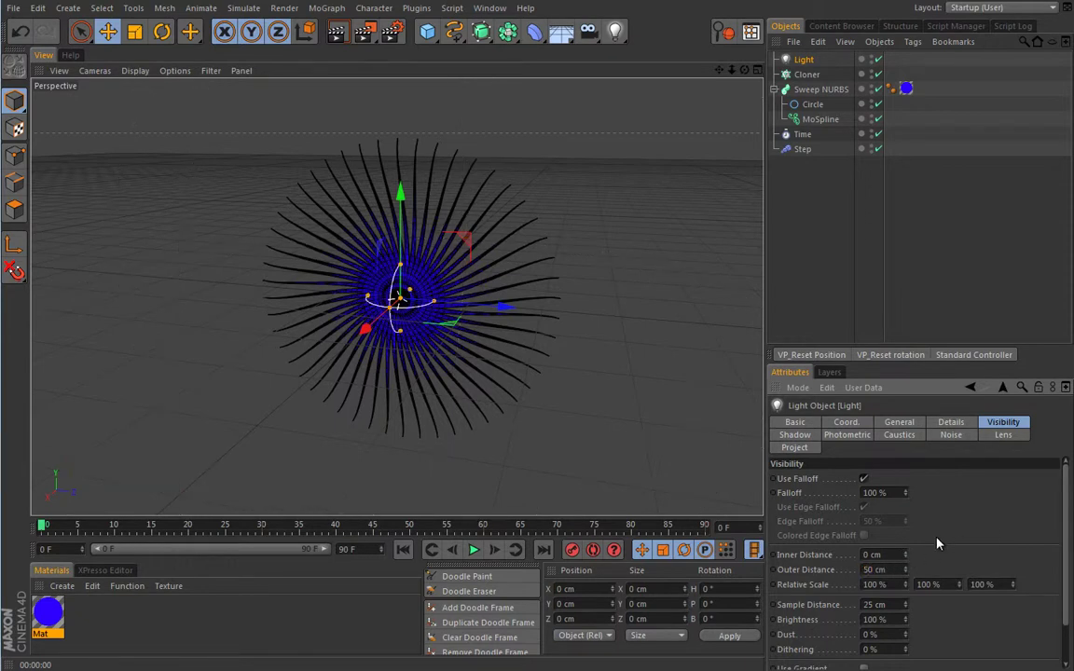
{"action": "left_click_drag", "start_coordinate": [904, 570], "coordinate": [912, 568]}
- Move the light along X to 225.765 cm while previewing the render region
{"action": "key", "text": "alt+r"}
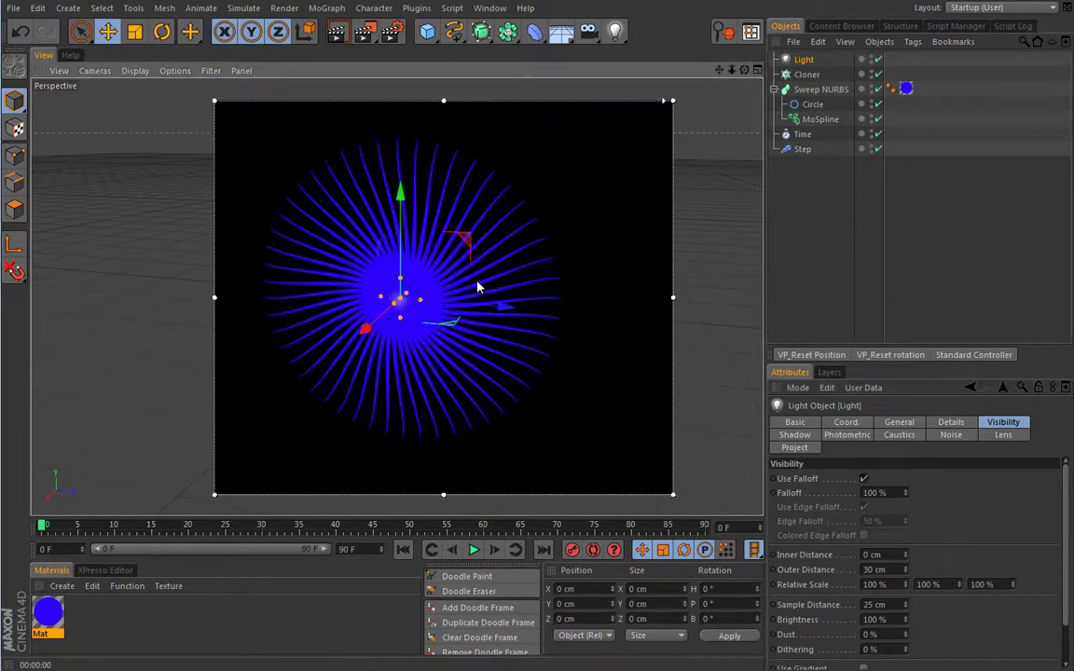
{"action": "left_click_drag", "start_coordinate": [366, 332], "coordinate": [343, 359]}
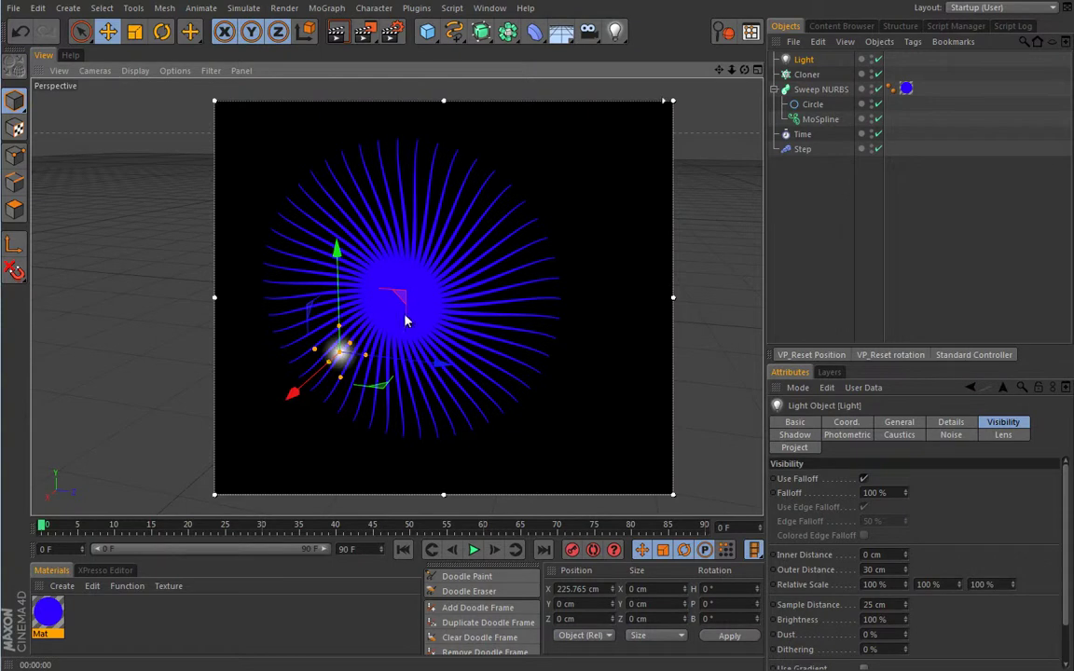
{"action": "key", "text": "alt+r"}
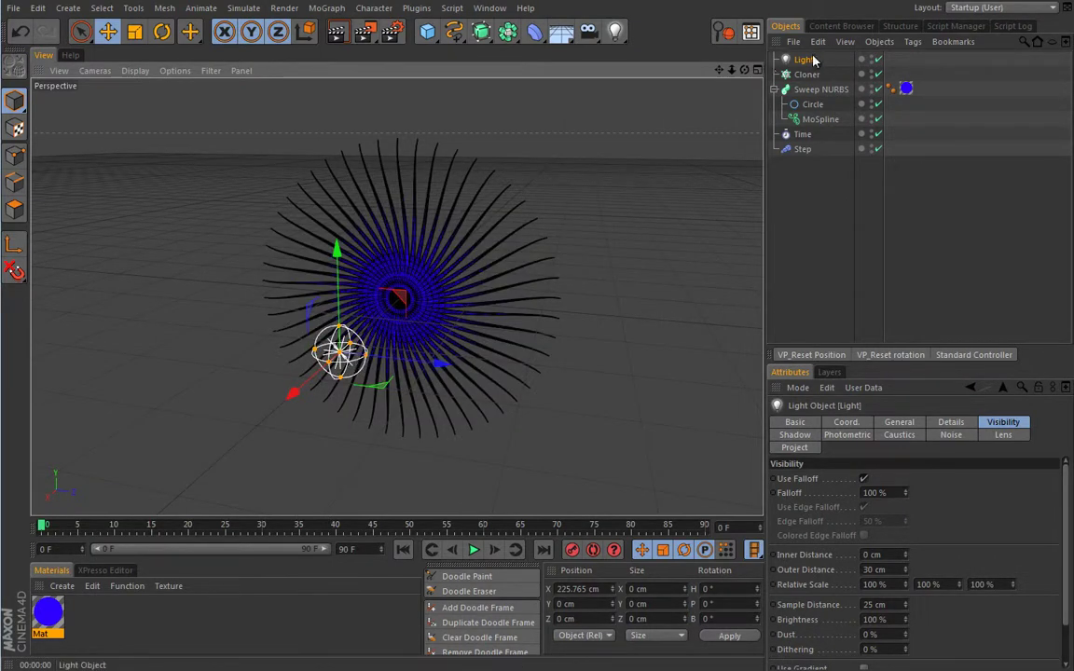
- Parent the Light under the Cloner, set Mode to Object, and use the MoSpline as object
{"action": "left_click_drag", "start_coordinate": [810, 61], "coordinate": [807, 75]}
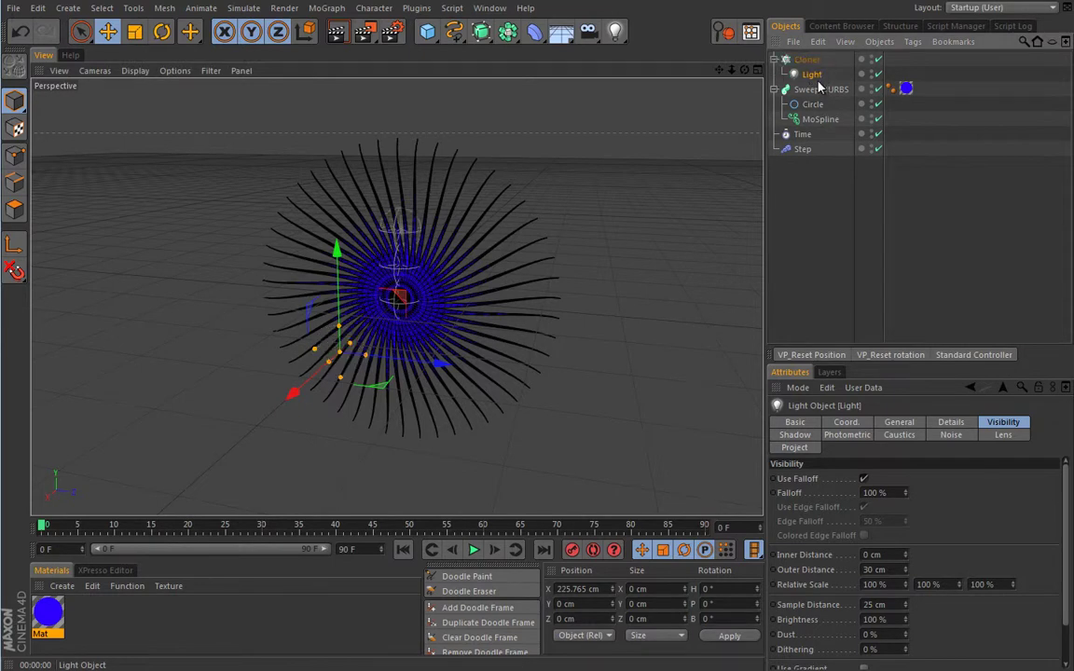
{"action": "left_click", "coordinate": [807, 60]}
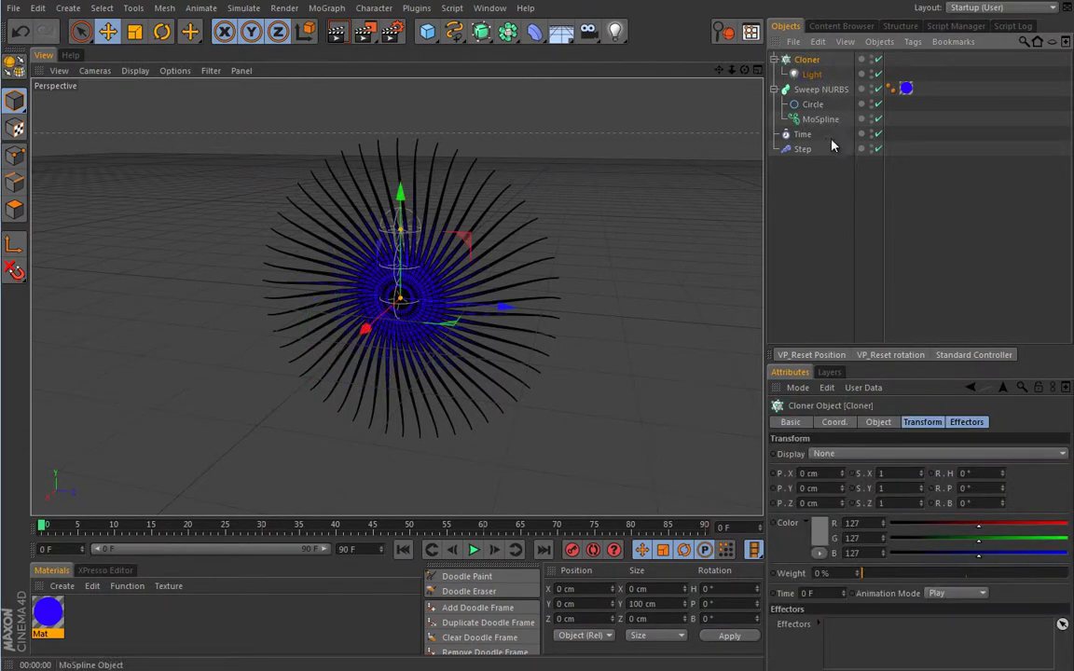
{"action": "left_click", "coordinate": [878, 422]}
{"action": "left_click", "coordinate": [839, 454]}
{"action": "left_click", "coordinate": [837, 470]}
{"action": "left_click_drag", "start_coordinate": [820, 120], "coordinate": [733, 194]}
{"action": "left_click_drag", "start_coordinate": [750, 443], "coordinate": [843, 521]}
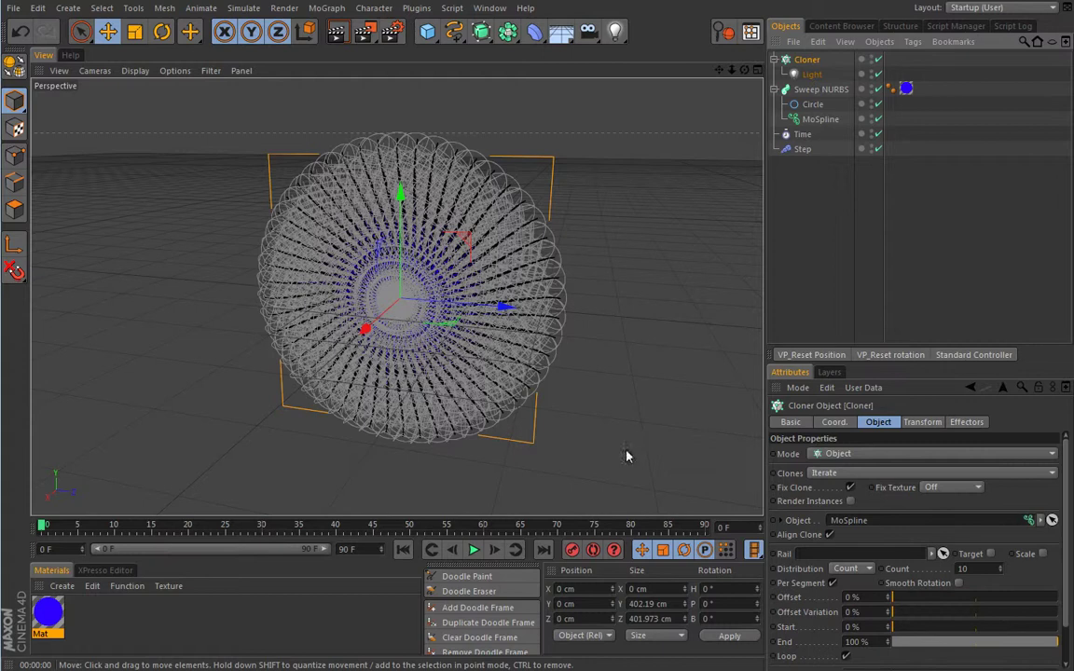
- Set clone Count to 1, Offset to 100%, turn off Loop, and render the view
{"action": "double_click", "coordinate": [969, 569]}
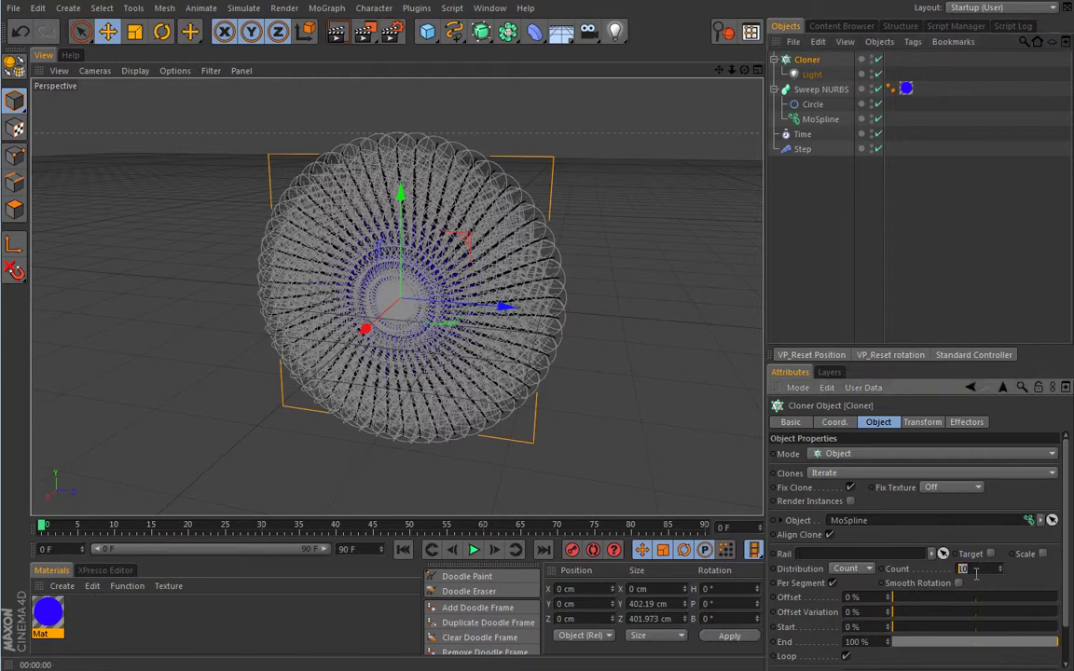
{"action": "type", "text": "1"}
{"action": "key", "text": "Return"}
{"action": "left_click_drag", "start_coordinate": [895, 604], "coordinate": [1054, 597]}
{"action": "left_click_drag", "start_coordinate": [892, 601], "coordinate": [890, 599]}
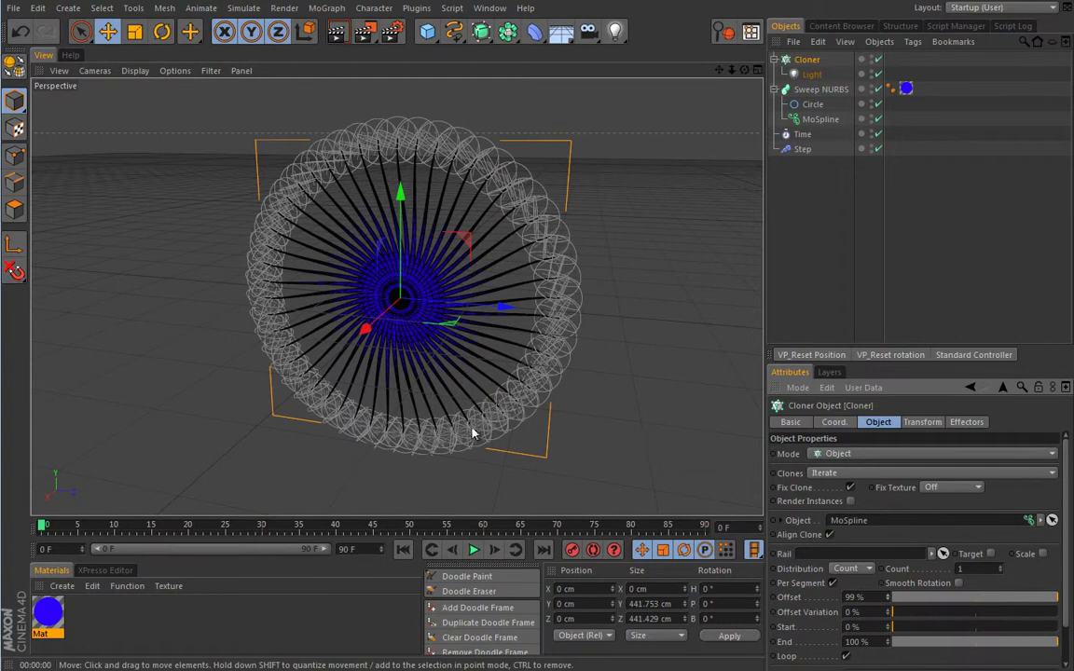
{"action": "left_click_drag", "start_coordinate": [887, 601], "coordinate": [893, 600]}
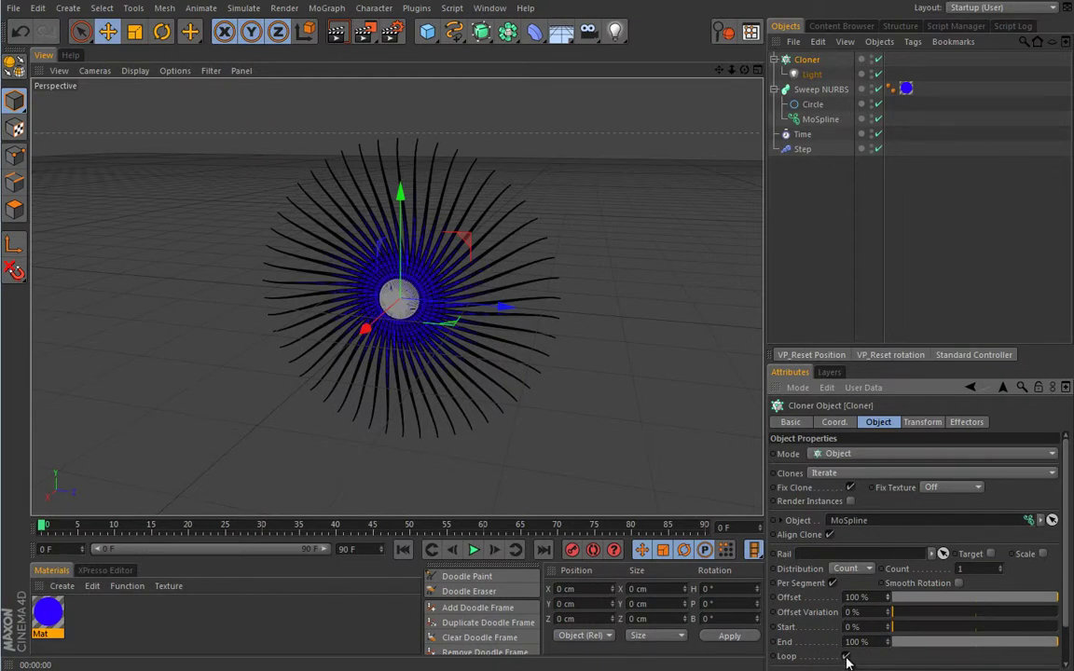
{"action": "left_click", "coordinate": [846, 656]}
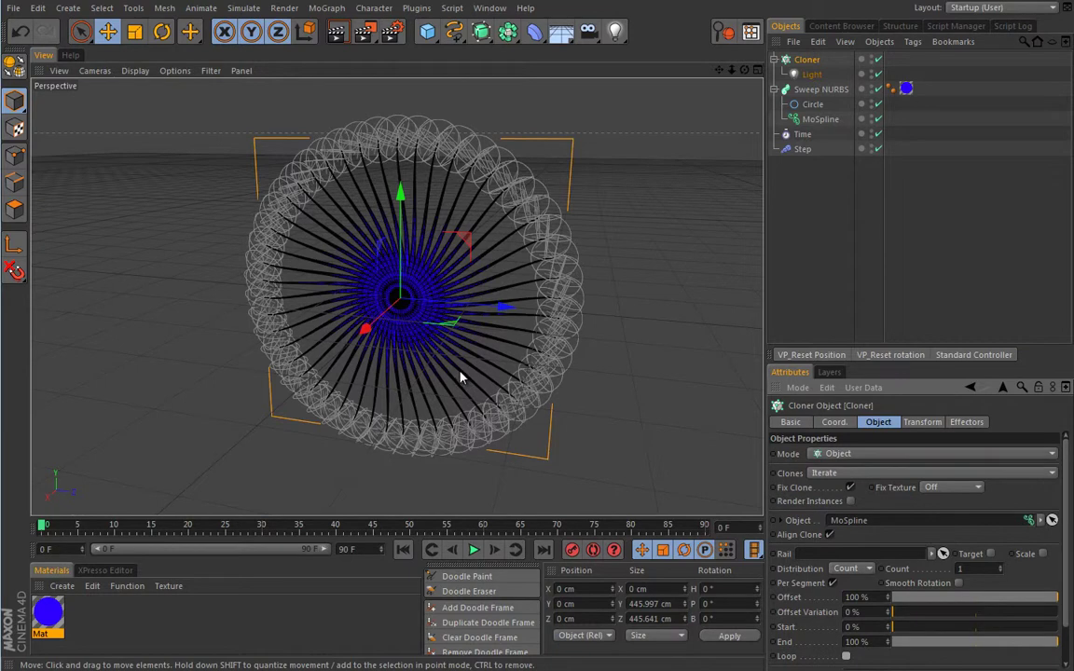
{"action": "key", "text": "ctrl+r"}
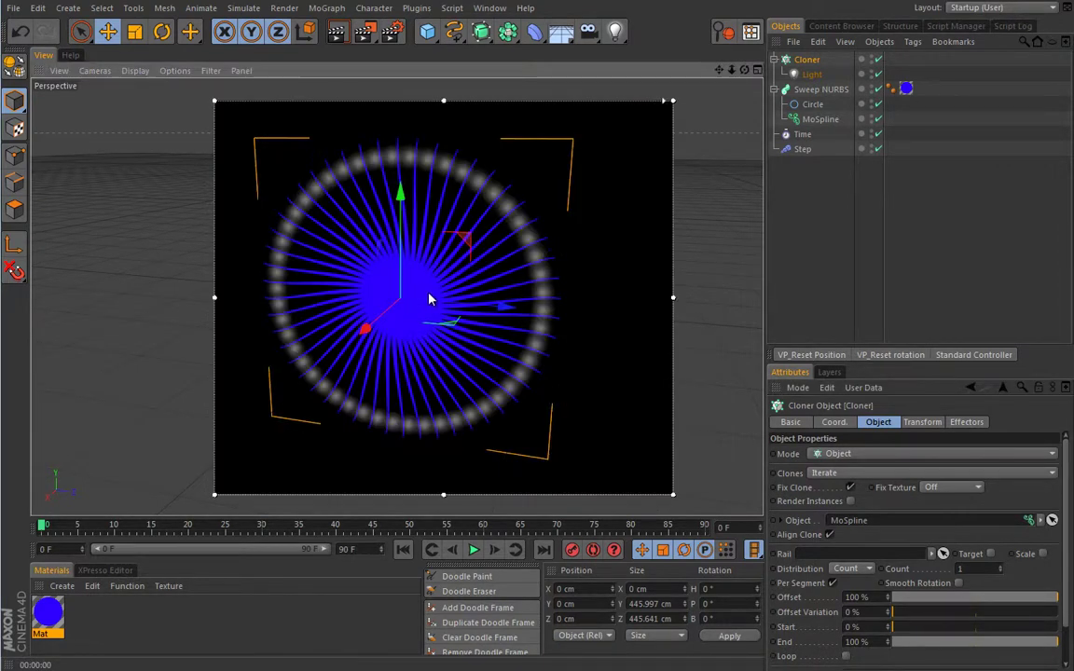
- Give the Light a Purple lens glow preset
{"action": "left_click", "coordinate": [790, 76]}
{"action": "left_click", "coordinate": [1003, 435]}
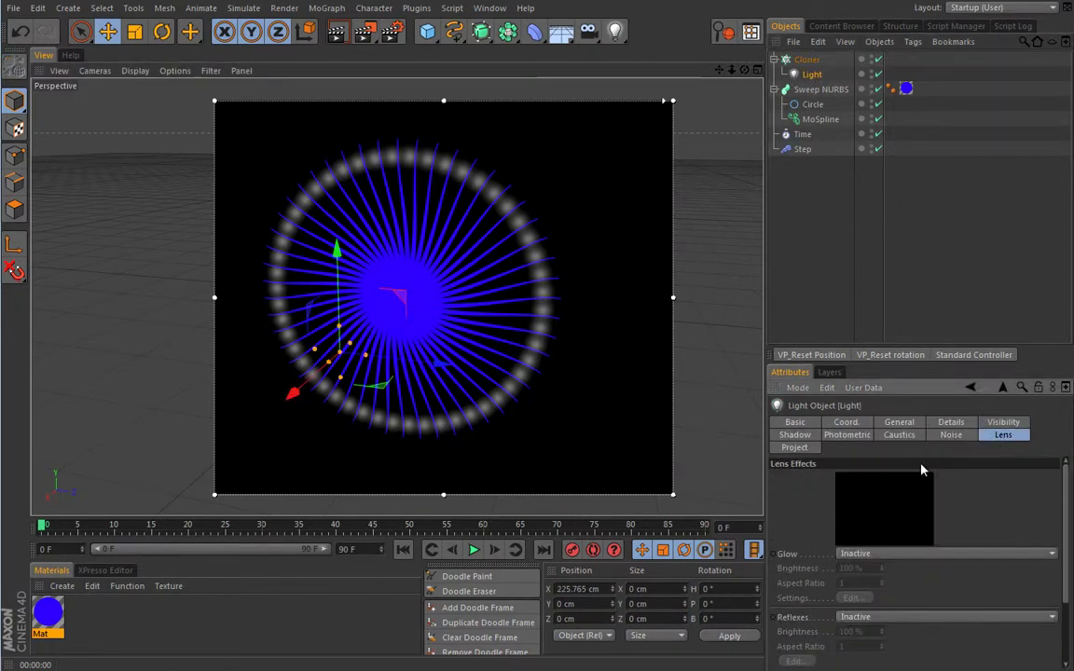
{"action": "left_click", "coordinate": [922, 553]}
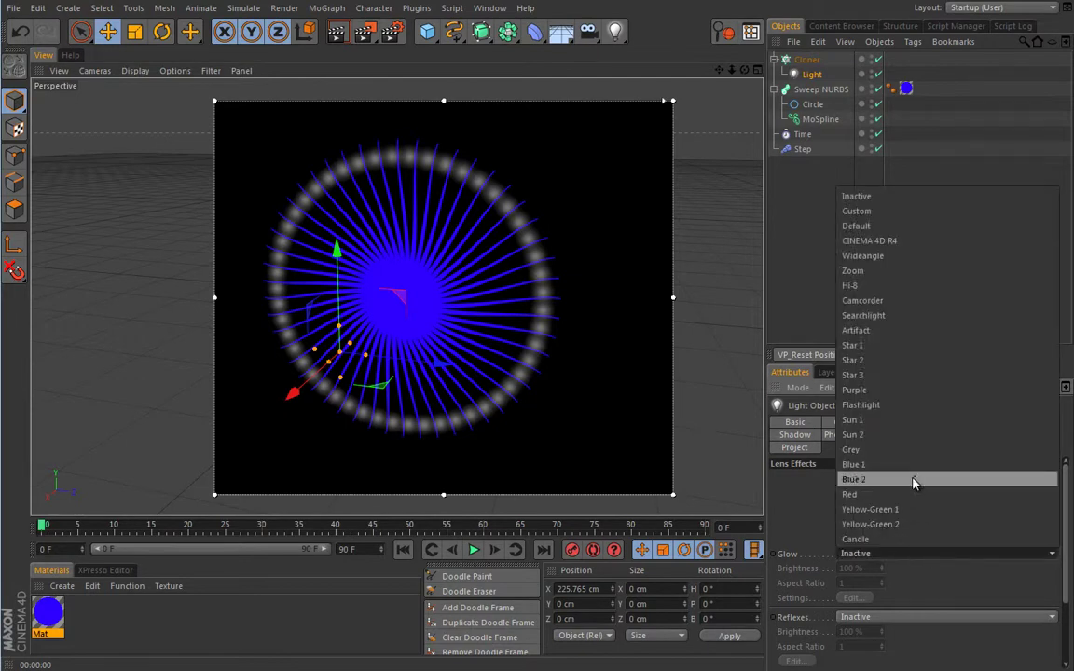
{"action": "left_click", "coordinate": [863, 391]}
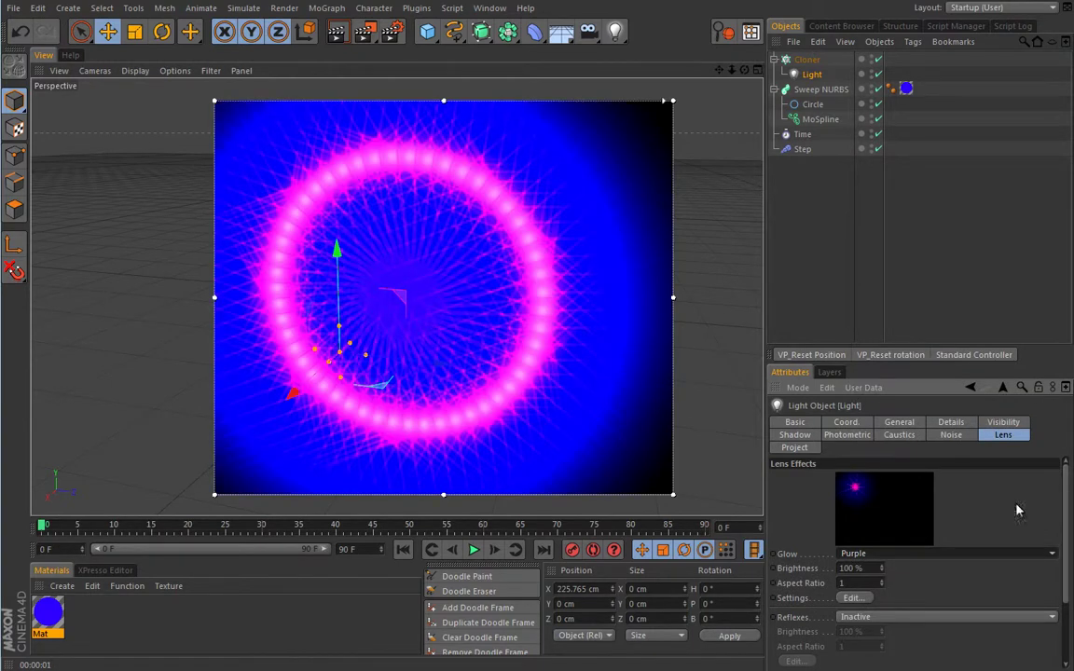
{"action": "left_click_drag", "start_coordinate": [1066, 456], "coordinate": [1069, 574]}
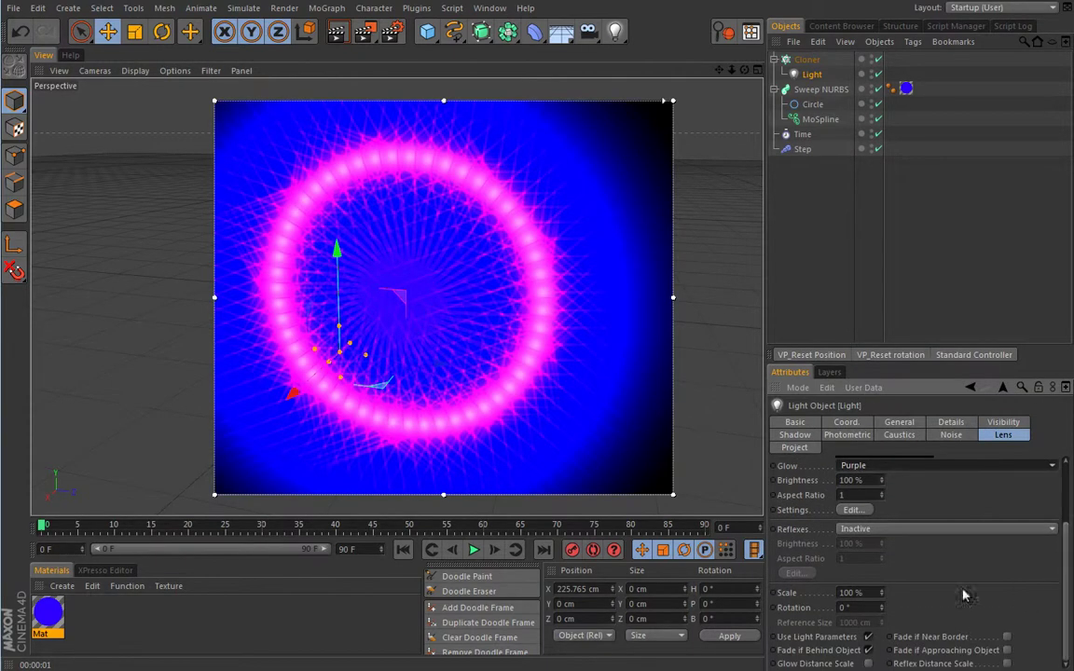
- Set the glow Scale to 30% and clear the render view
{"action": "left_click", "coordinate": [851, 593]}
{"action": "type", "text": "5"}
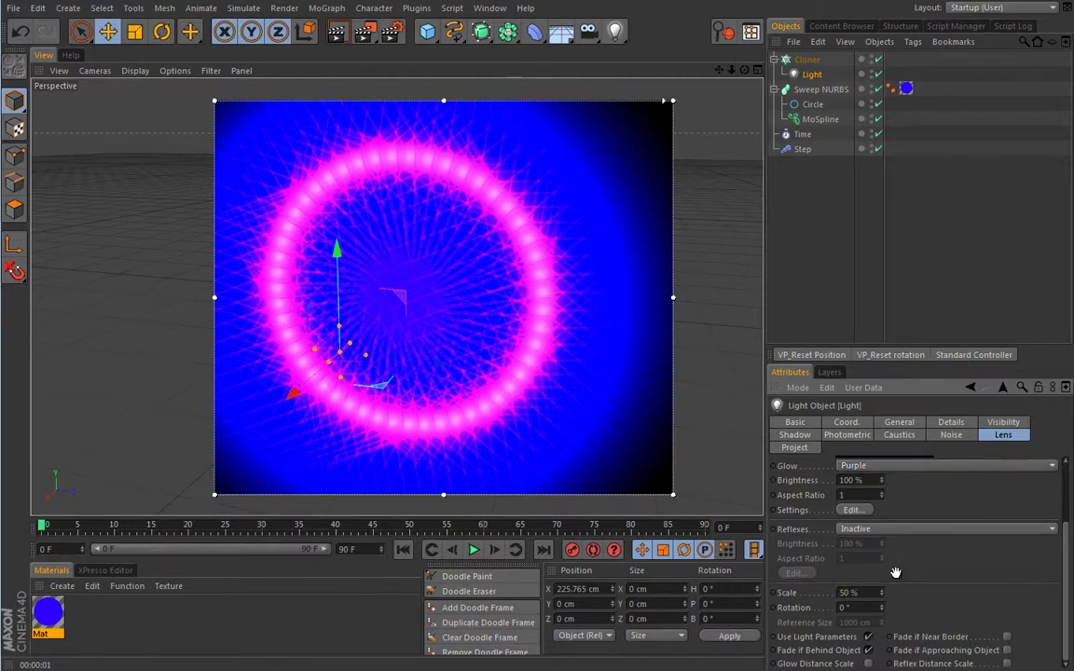
{"action": "type", "text": "0"}
{"action": "key", "text": "Return"}
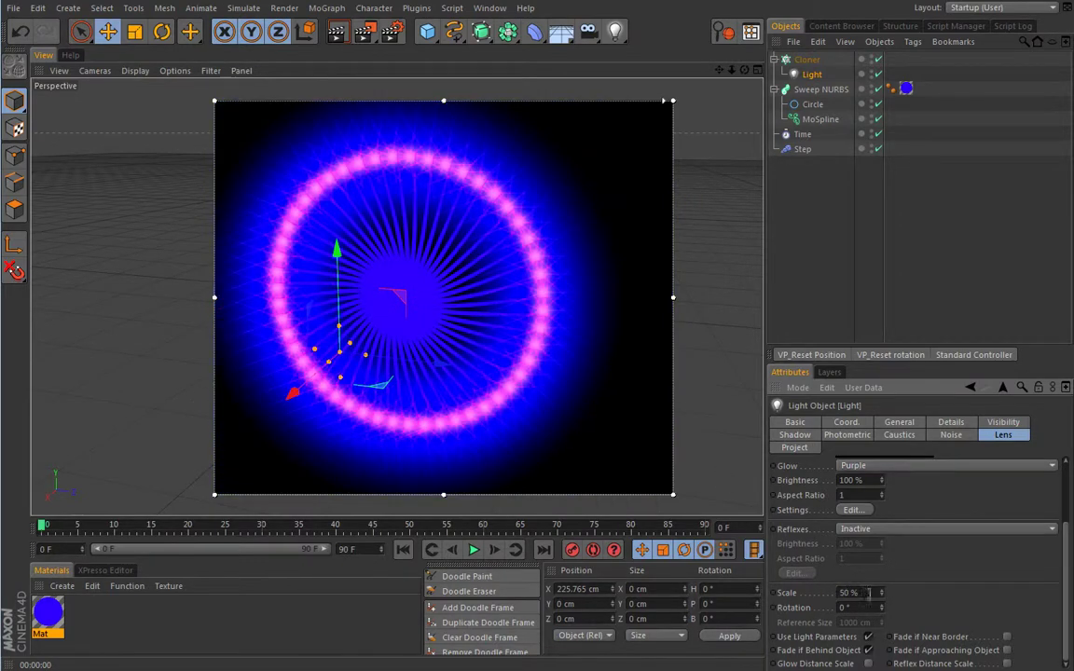
{"action": "left_click", "coordinate": [872, 592]}
{"action": "type", "text": "30"}
{"action": "key", "text": "Return"}
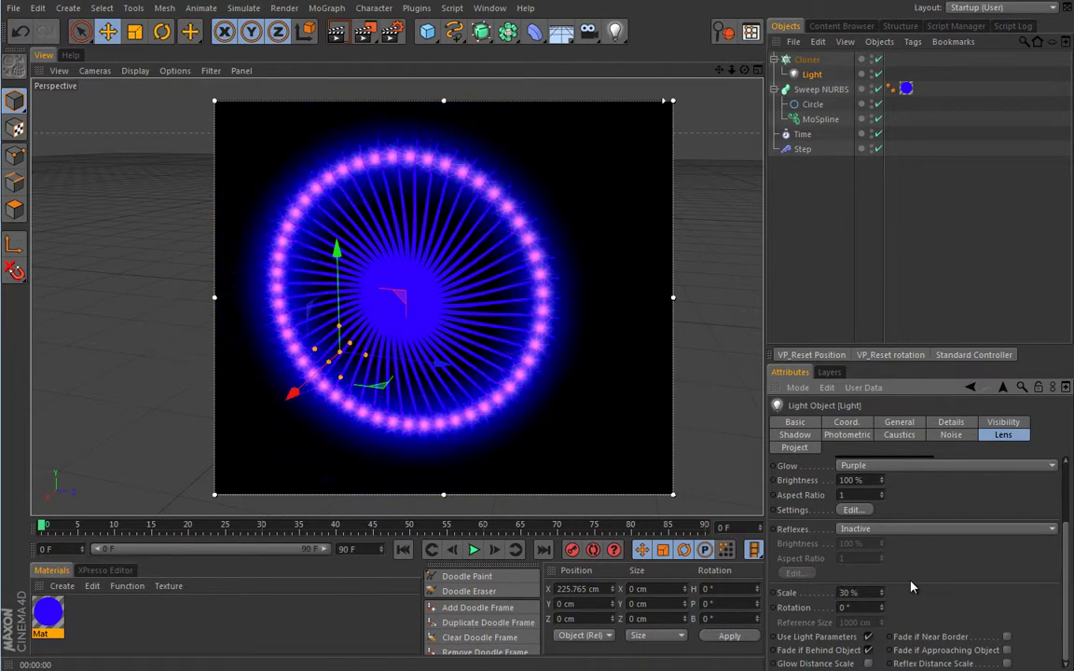
{"action": "left_click", "coordinate": [439, 281]}
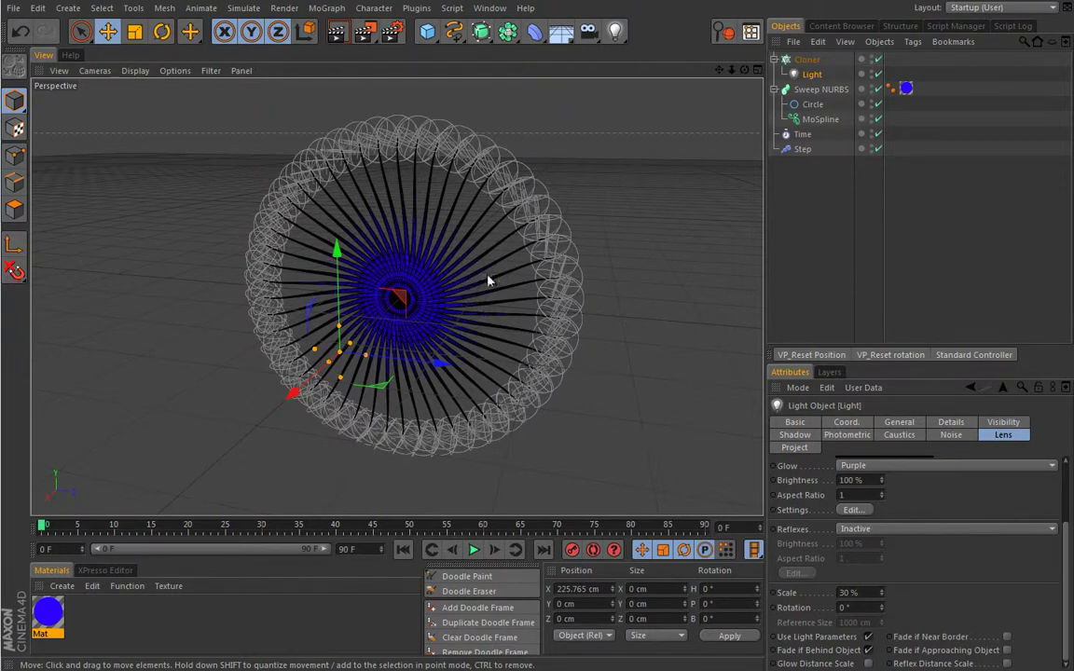
- Add a Turbulence particle object from a torn-off Simulate > Particles palette, with the MoSpline selected
{"action": "left_click", "coordinate": [819, 118]}
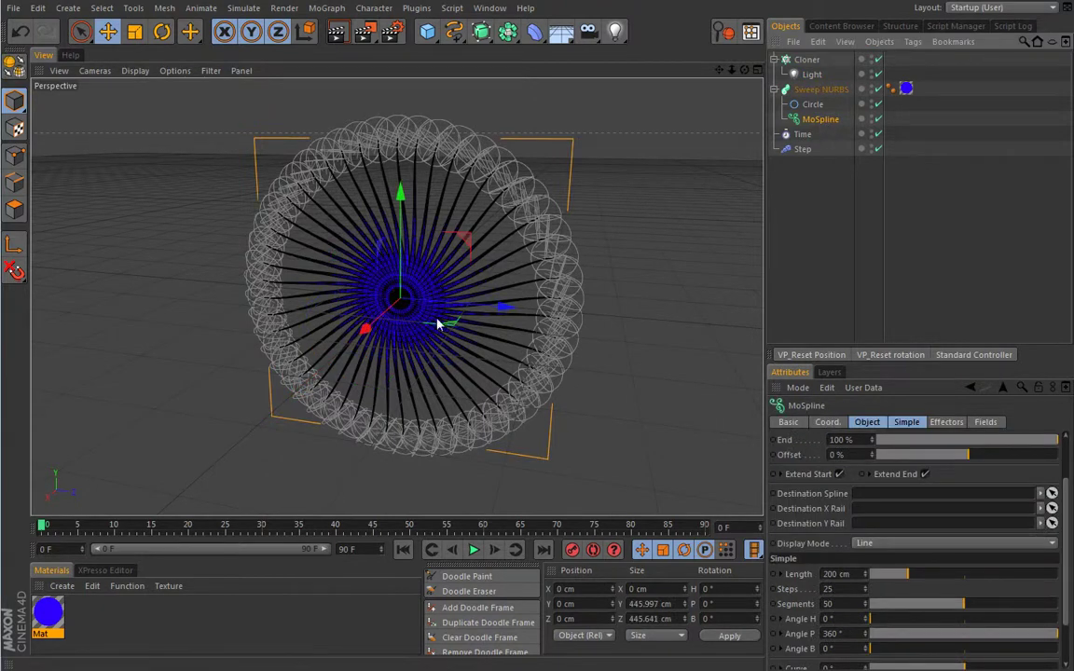
{"action": "left_click", "coordinate": [985, 422]}
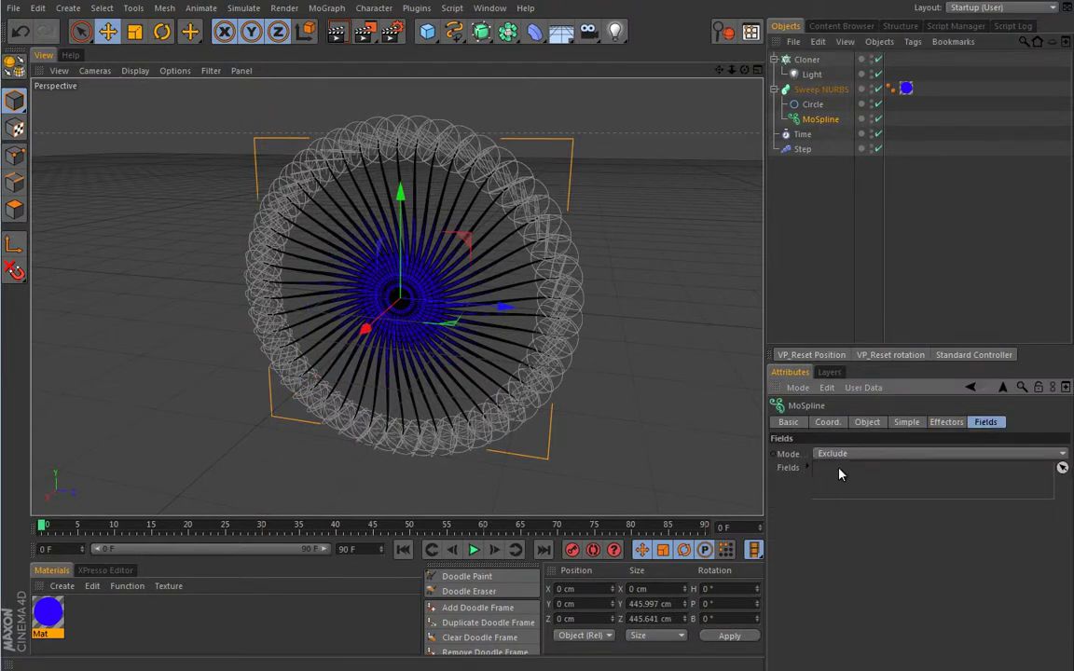
{"action": "left_click", "coordinate": [240, 8]}
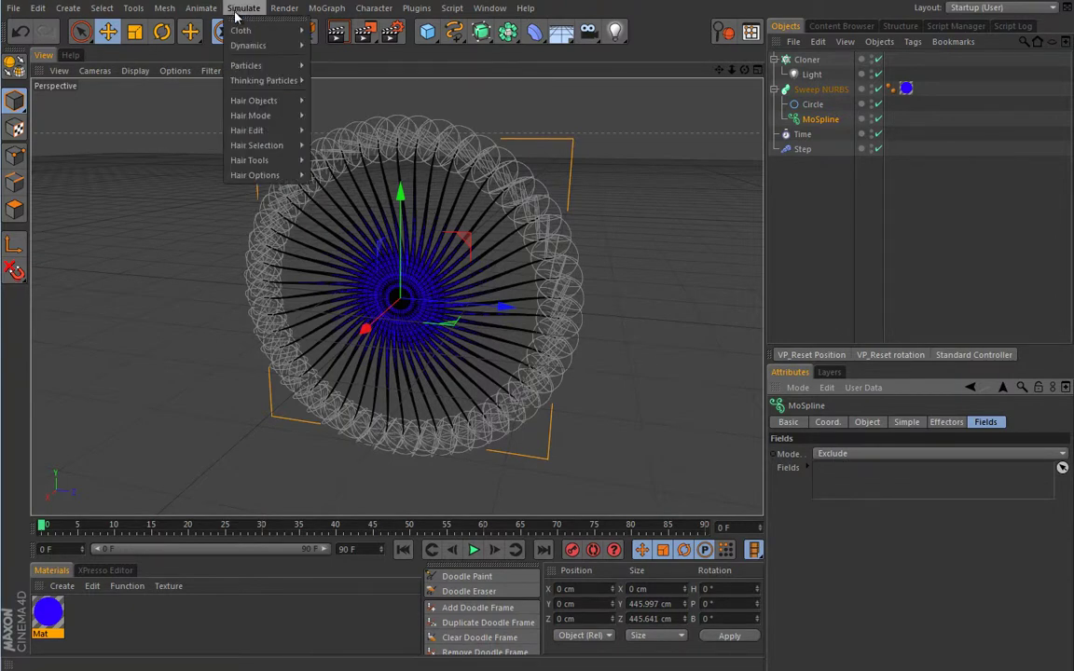
{"action": "mouse_move", "coordinate": [246, 66]}
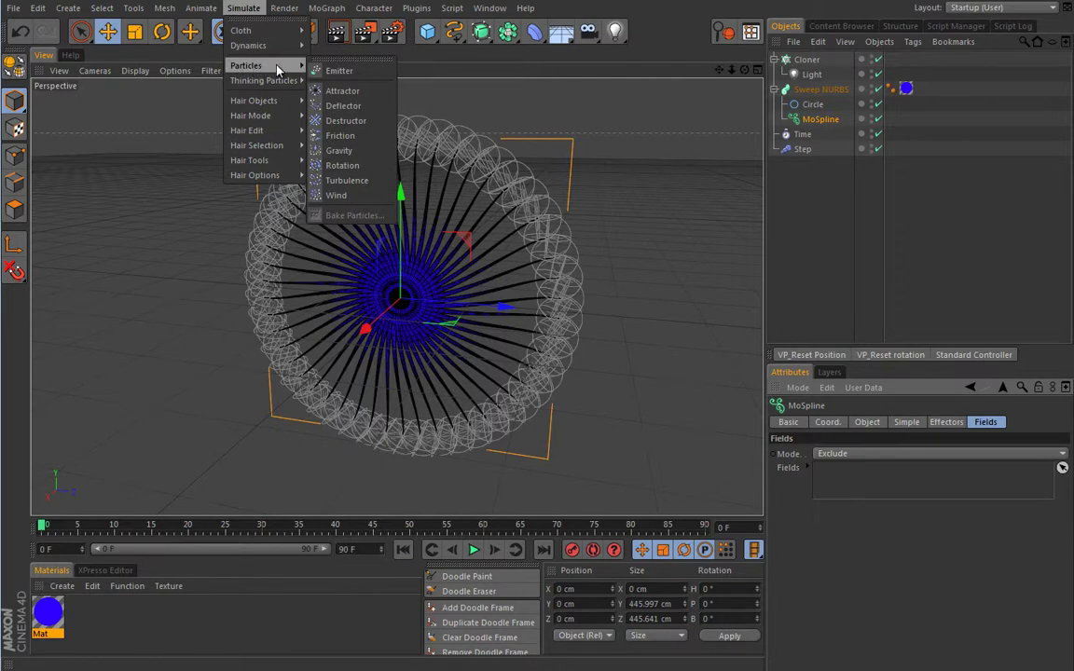
{"action": "left_click_drag", "start_coordinate": [363, 61], "coordinate": [166, 154]}
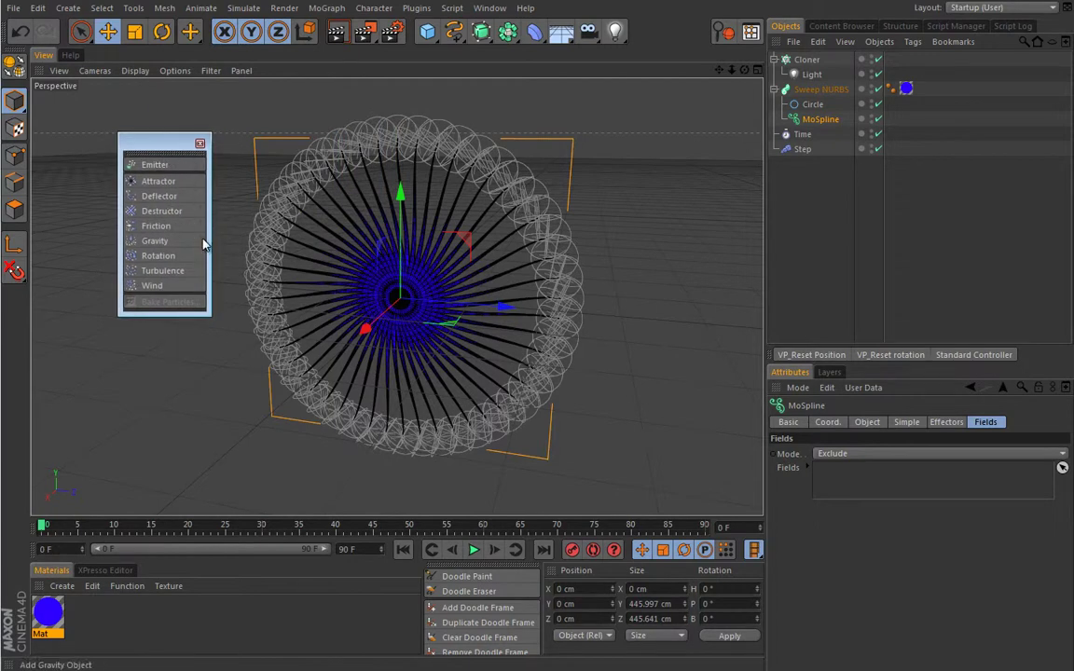
{"action": "left_click", "coordinate": [158, 271]}
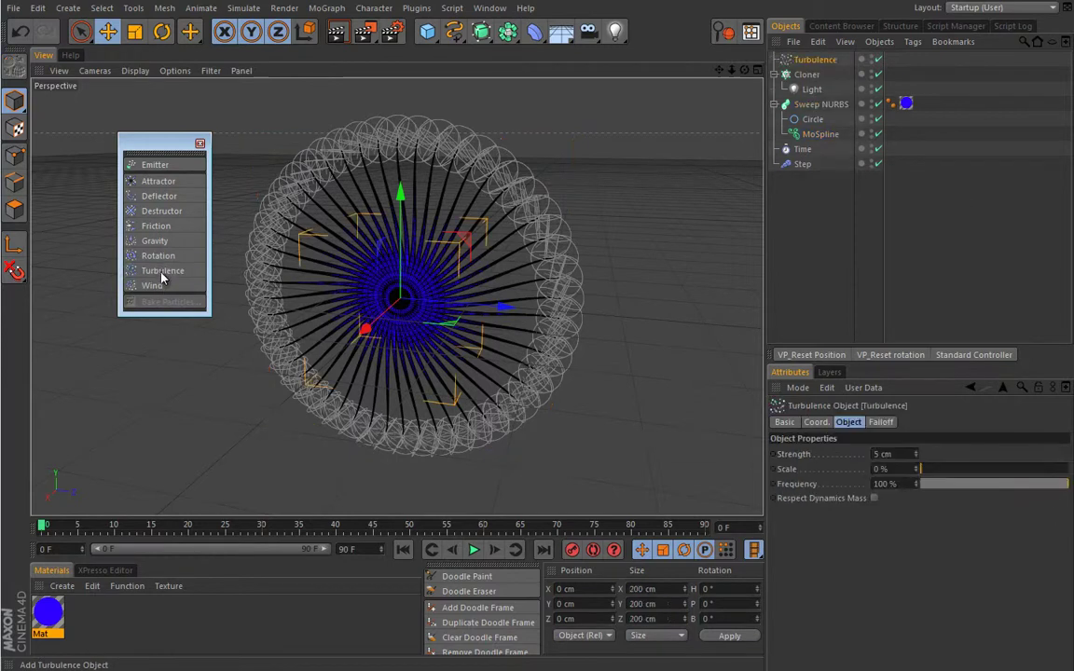
{"action": "left_click", "coordinate": [818, 134]}
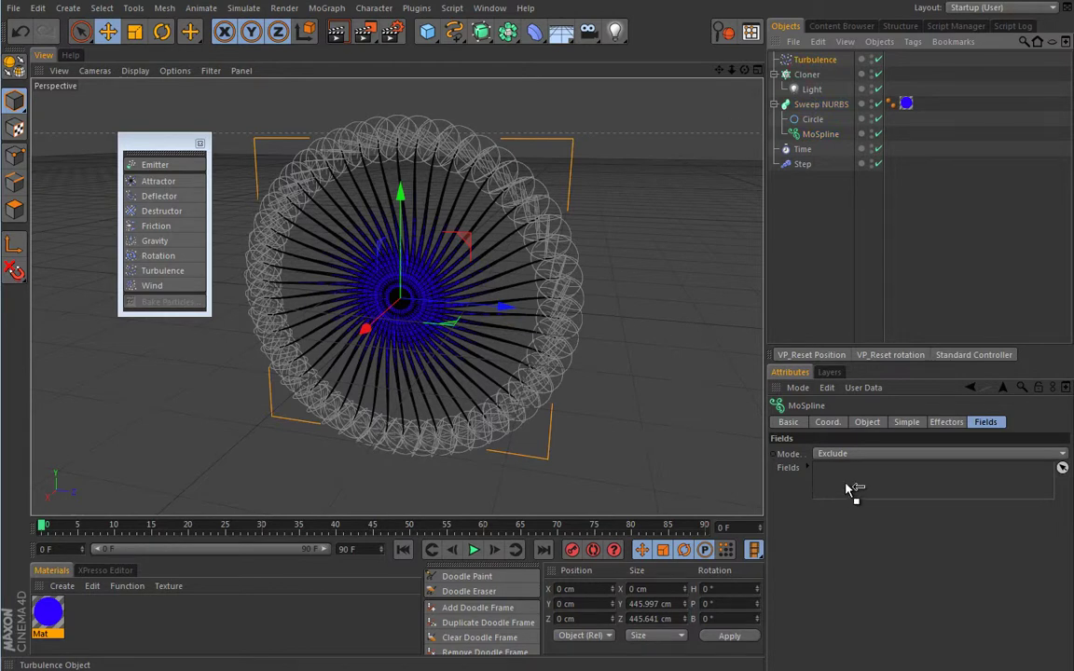
- Add the Turbulence to the MoSpline's Fields list in Include mode and play the animation
{"action": "left_click_drag", "start_coordinate": [843, 472], "coordinate": [856, 473]}
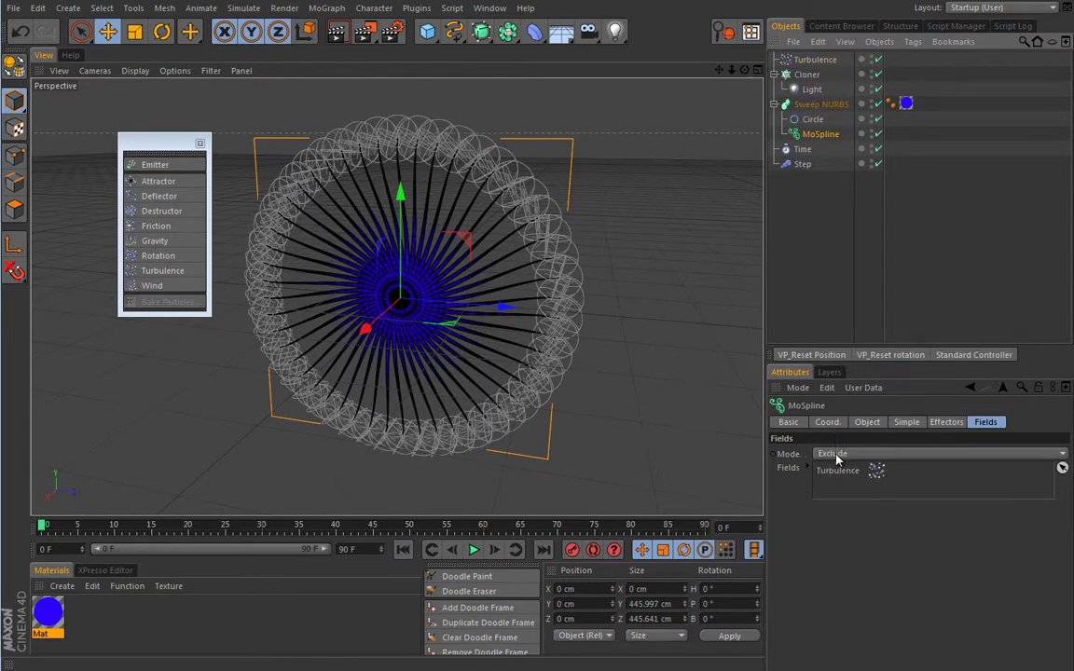
{"action": "left_click", "coordinate": [839, 454]}
{"action": "left_click", "coordinate": [843, 469]}
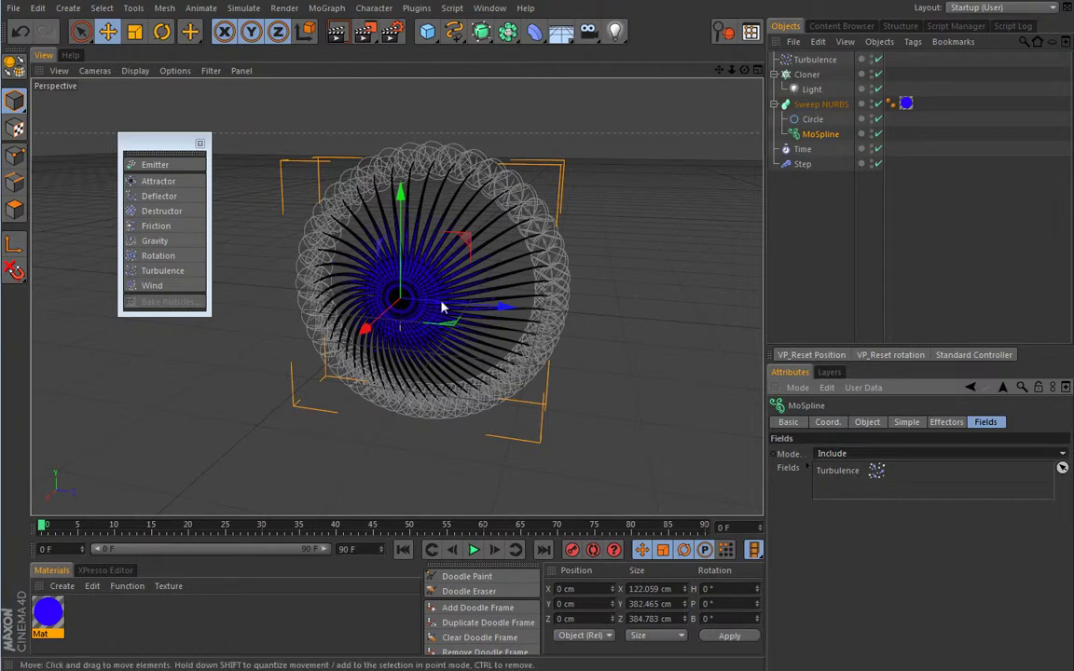
{"action": "left_click", "coordinate": [200, 143]}
{"action": "left_click_drag", "start_coordinate": [440, 337], "coordinate": [485, 419], "text": "alt"}
{"action": "left_click", "coordinate": [472, 550]}
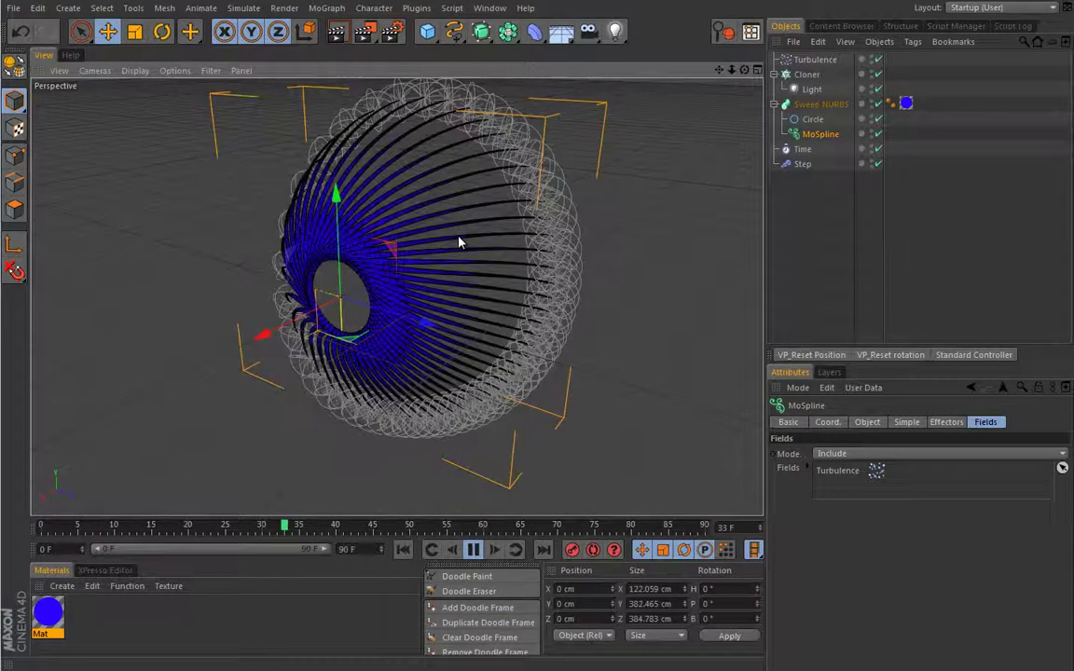
- Set Turbulence Scale to 500% and Frequency to about 35.75%, then stop playback and render the view
{"action": "left_click", "coordinate": [816, 58]}
{"action": "left_click_drag", "start_coordinate": [920, 468], "coordinate": [1000, 469]}
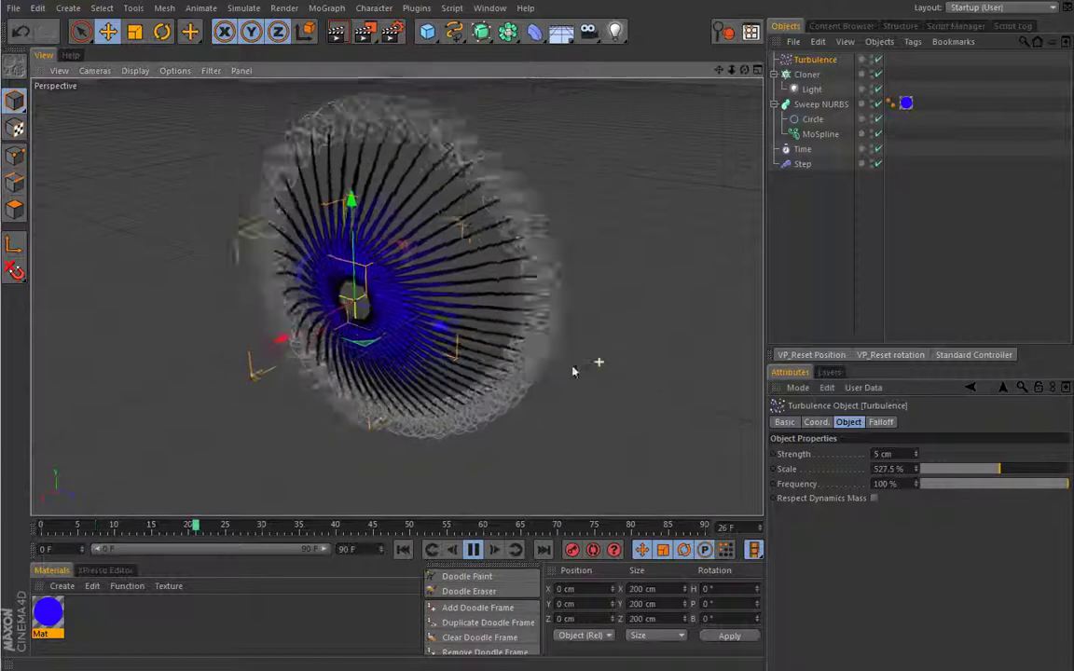
{"action": "left_click", "coordinate": [888, 469]}
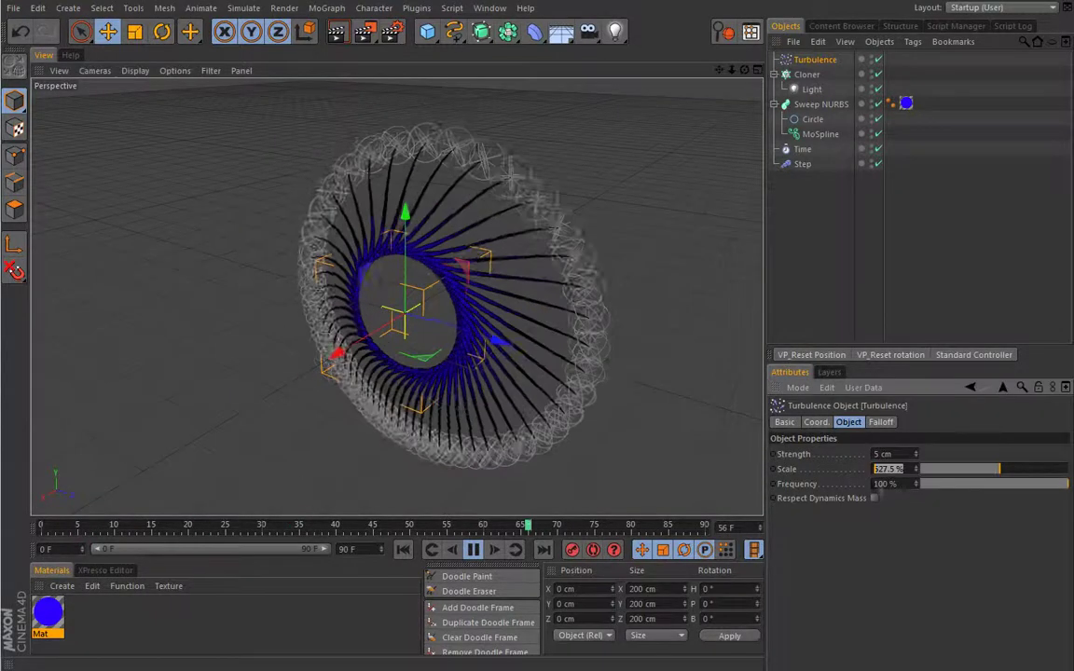
{"action": "type", "text": "500"}
{"action": "key", "text": "Return"}
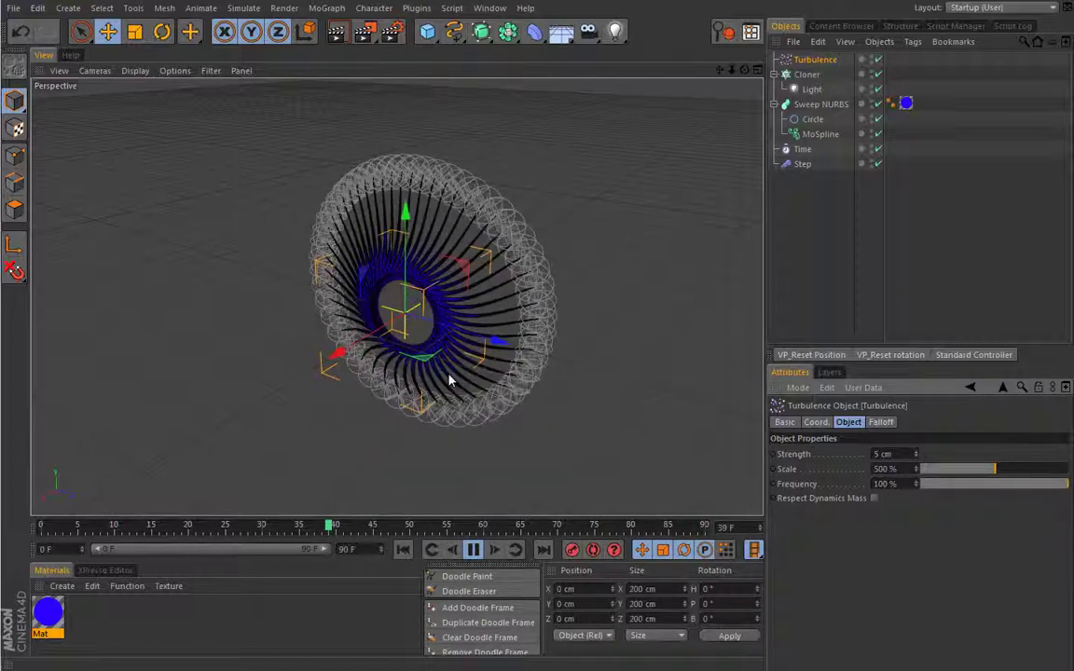
{"action": "left_click_drag", "start_coordinate": [1030, 488], "coordinate": [974, 486]}
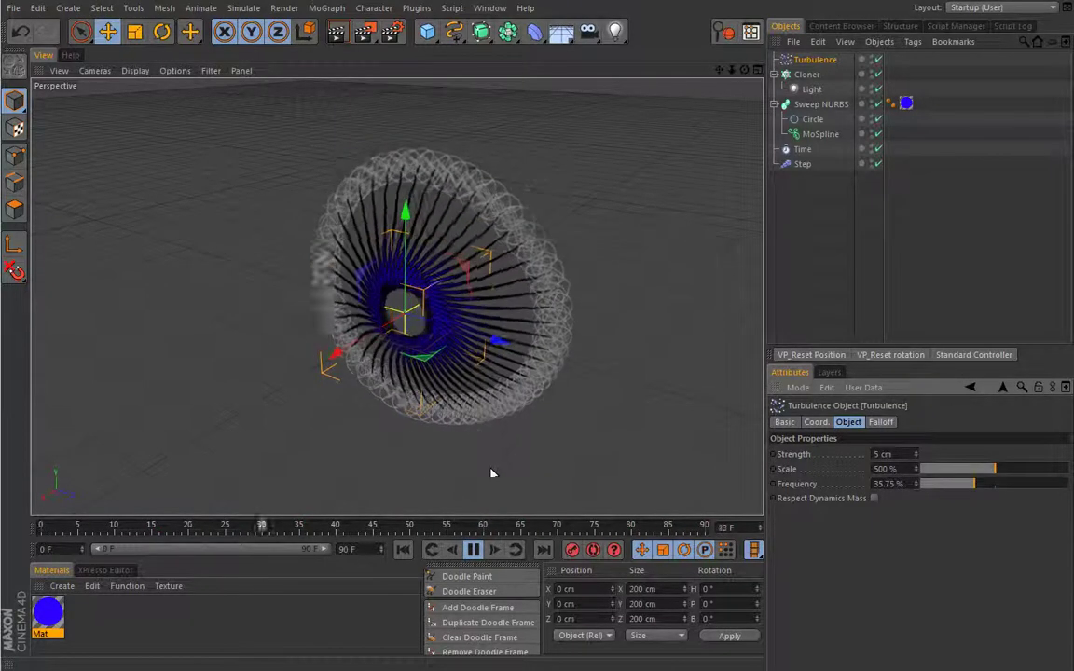
{"action": "key", "text": "F8"}
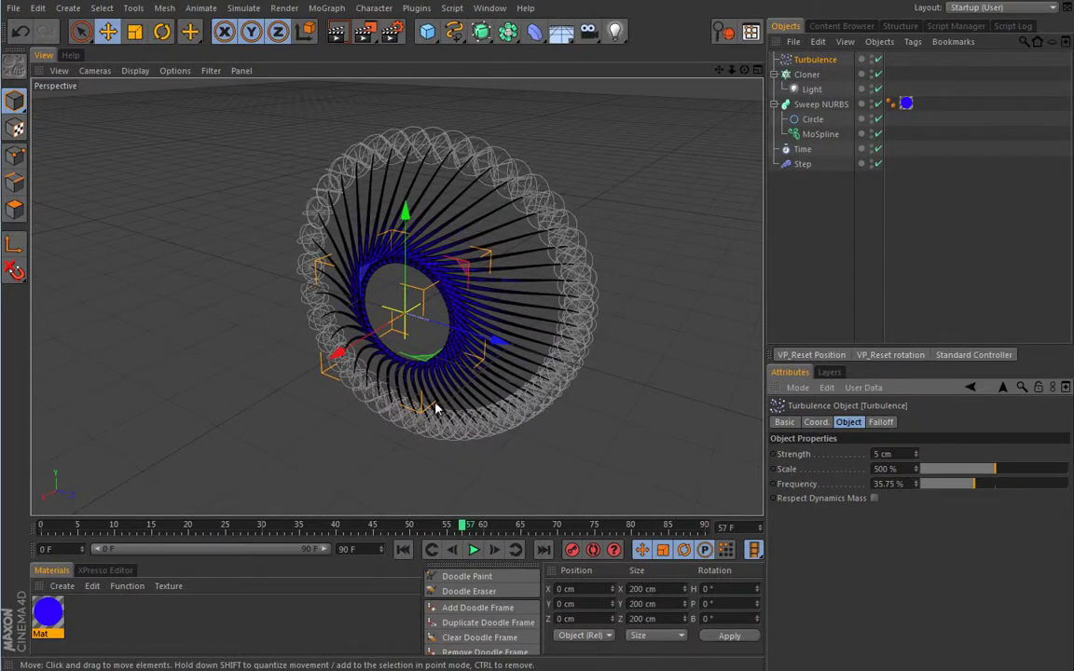
{"action": "key", "text": "ctrl+r"}
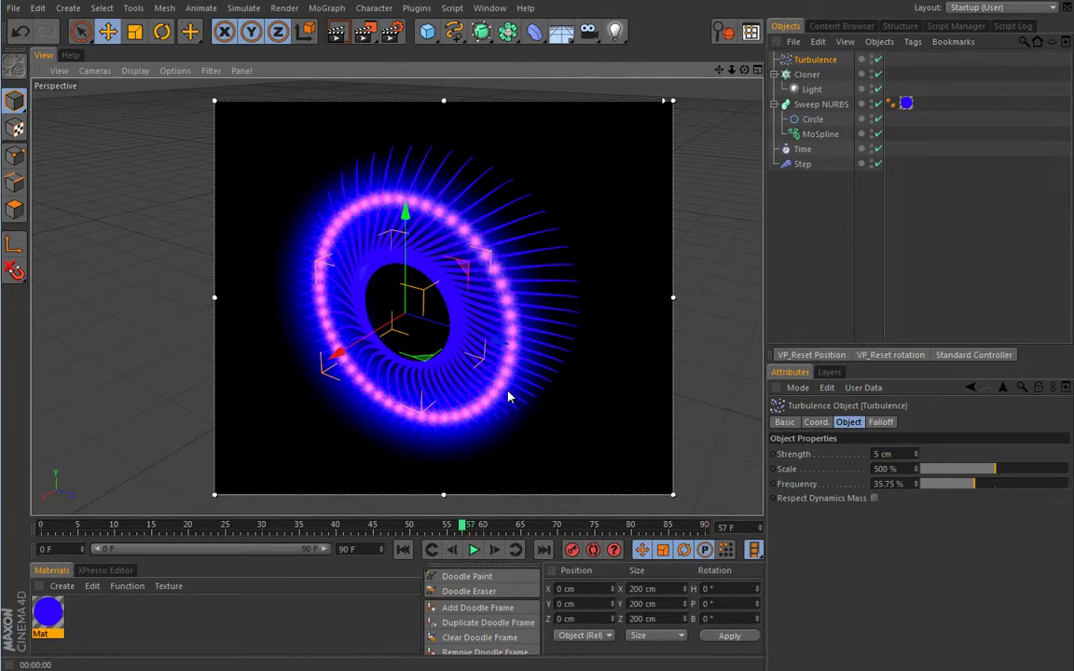
- Move the MoSpline out of the Sweep NURBS, then delete the Sweep NURBS and the old blue material
{"action": "left_click_drag", "start_coordinate": [819, 134], "coordinate": [799, 141]}
{"action": "left_click", "coordinate": [824, 106]}
{"action": "key", "text": "Delete"}
{"action": "left_click", "coordinate": [812, 104]}
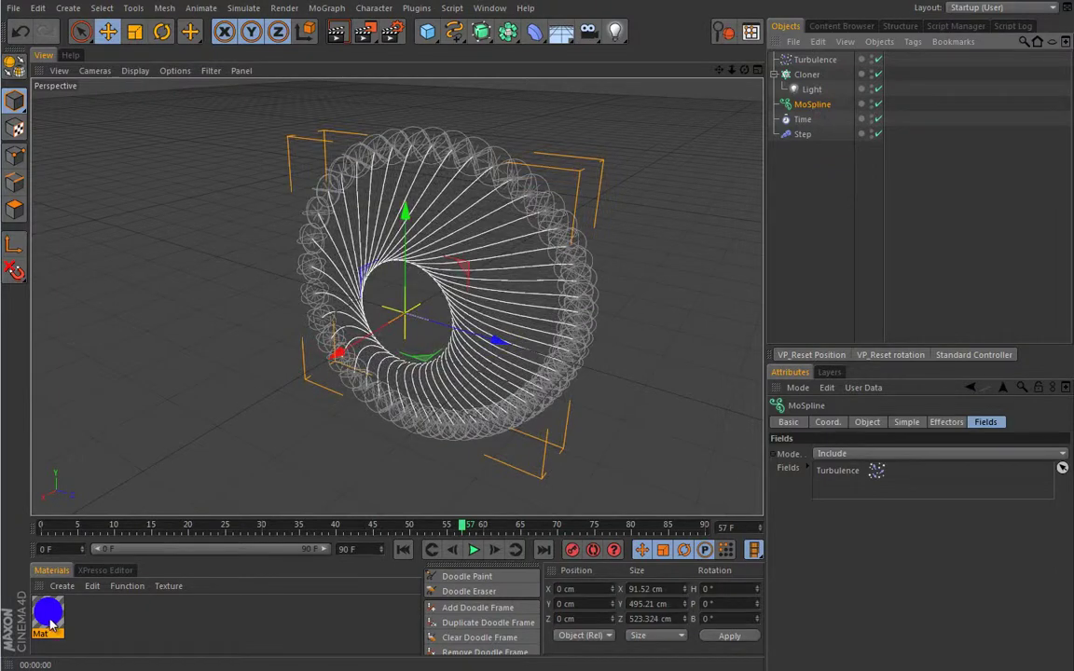
{"action": "left_click", "coordinate": [53, 616]}
{"action": "key", "text": "Delete"}
- Create a Hair Material with solid red colour and apply it to the MoSpline
{"action": "left_click", "coordinate": [62, 585]}
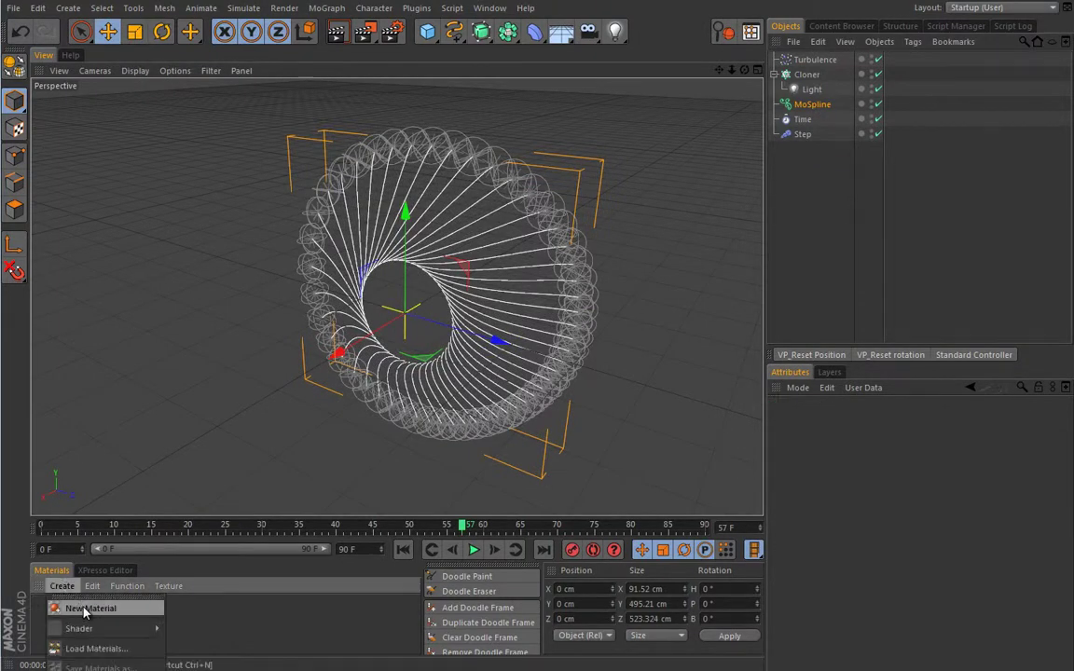
{"action": "mouse_move", "coordinate": [103, 628]}
{"action": "left_click", "coordinate": [195, 667]}
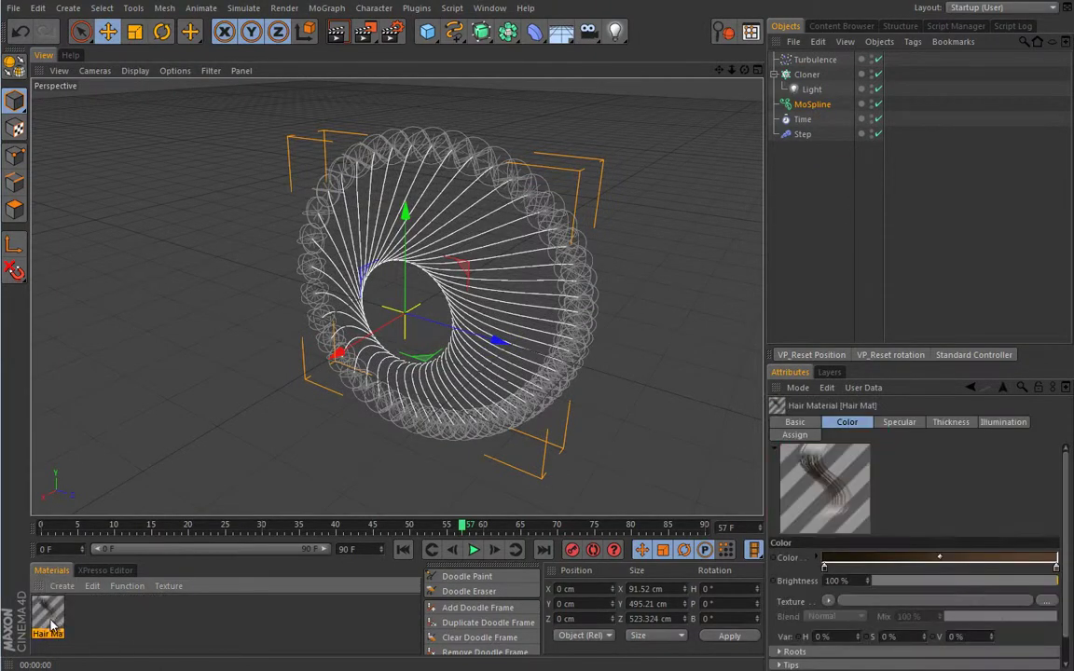
{"action": "double_click", "coordinate": [48, 616]}
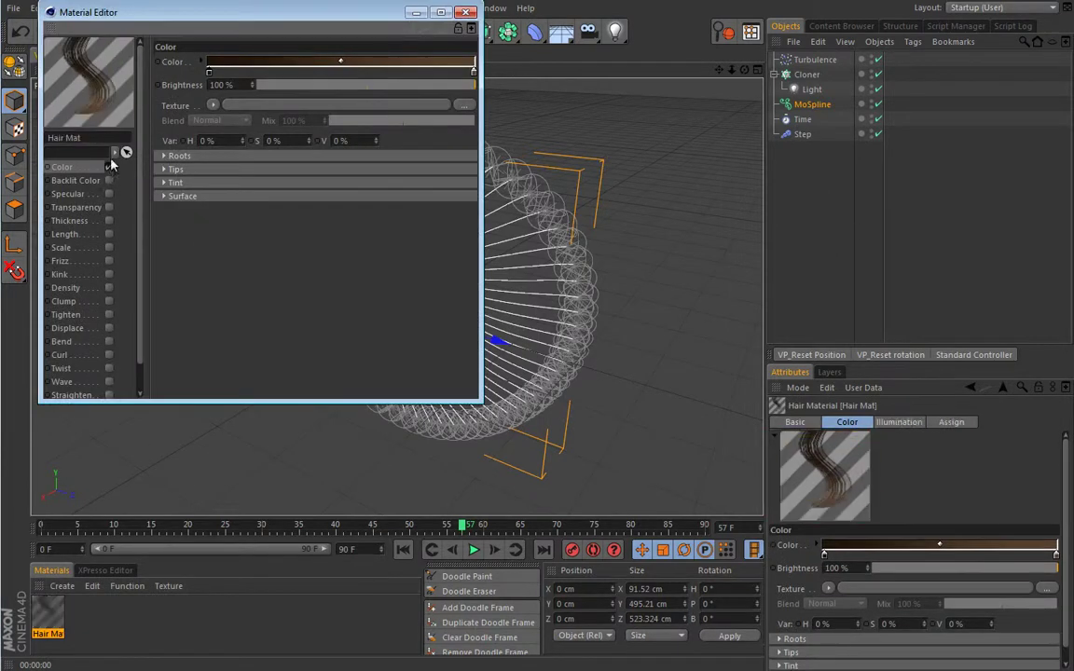
{"action": "left_click", "coordinate": [209, 72]}
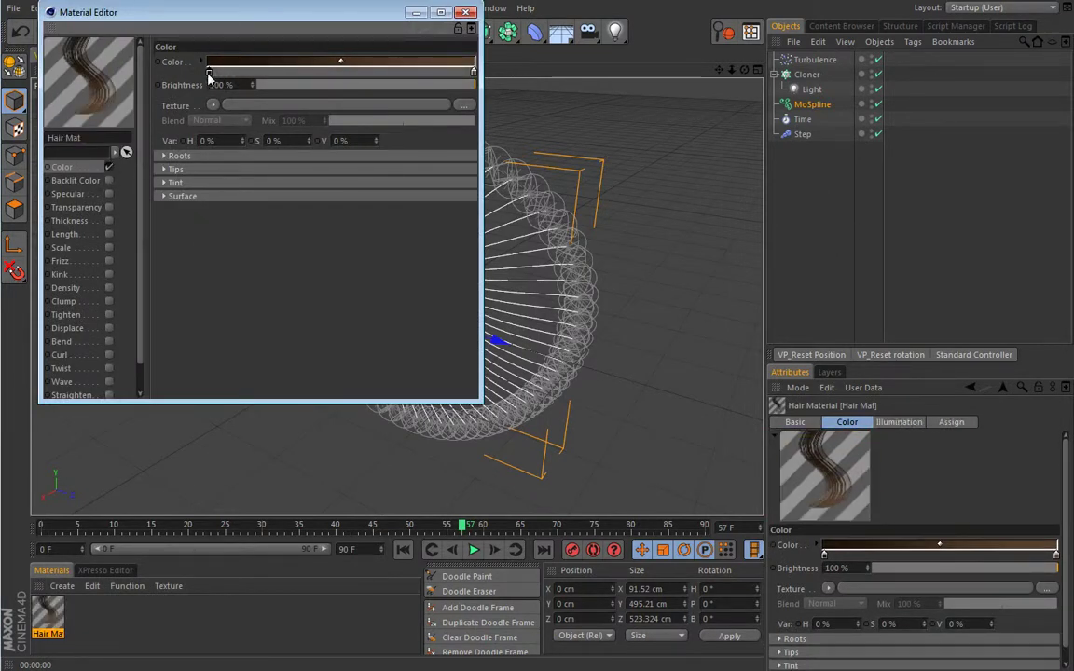
{"action": "left_click_drag", "start_coordinate": [211, 75], "coordinate": [201, 105]}
{"action": "double_click", "coordinate": [473, 72]}
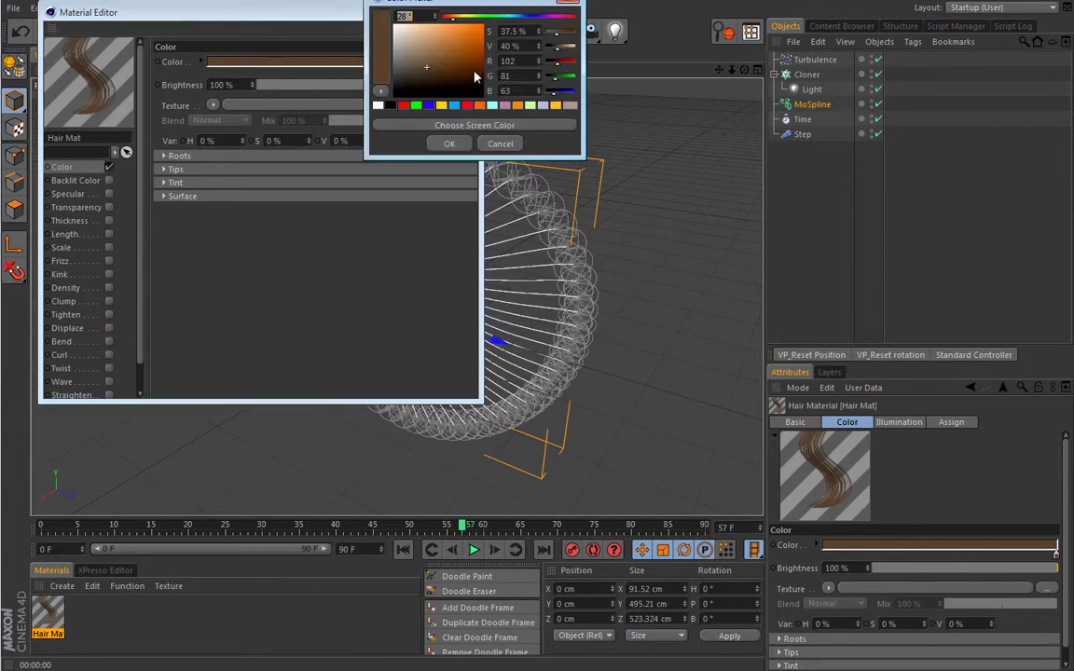
{"action": "left_click", "coordinate": [474, 106]}
{"action": "left_click", "coordinate": [449, 143]}
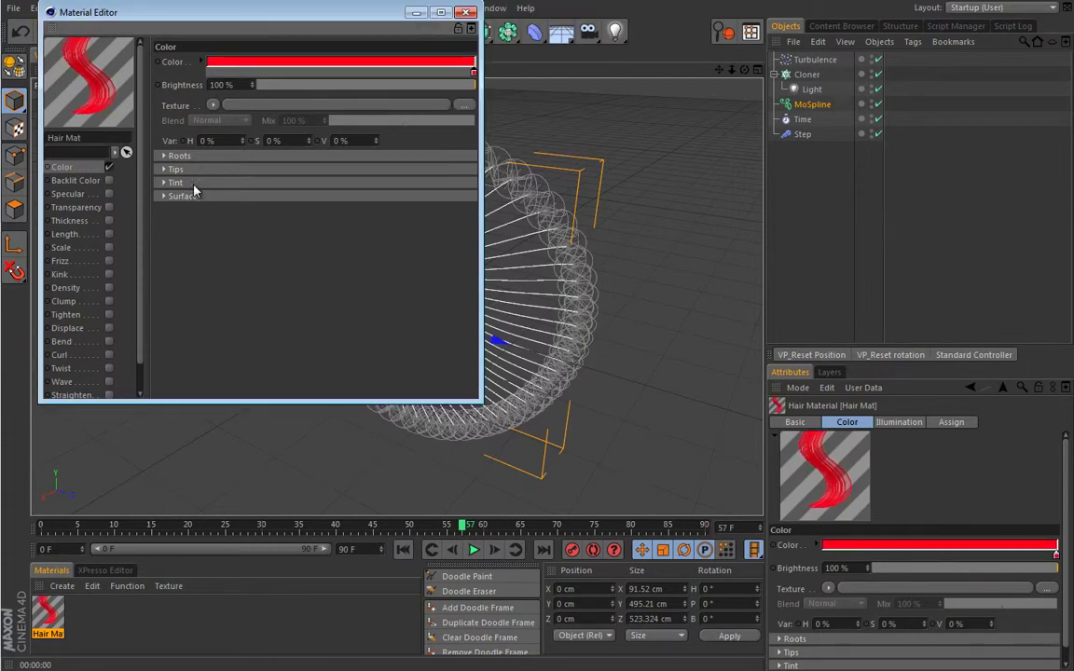
{"action": "left_click", "coordinate": [466, 12]}
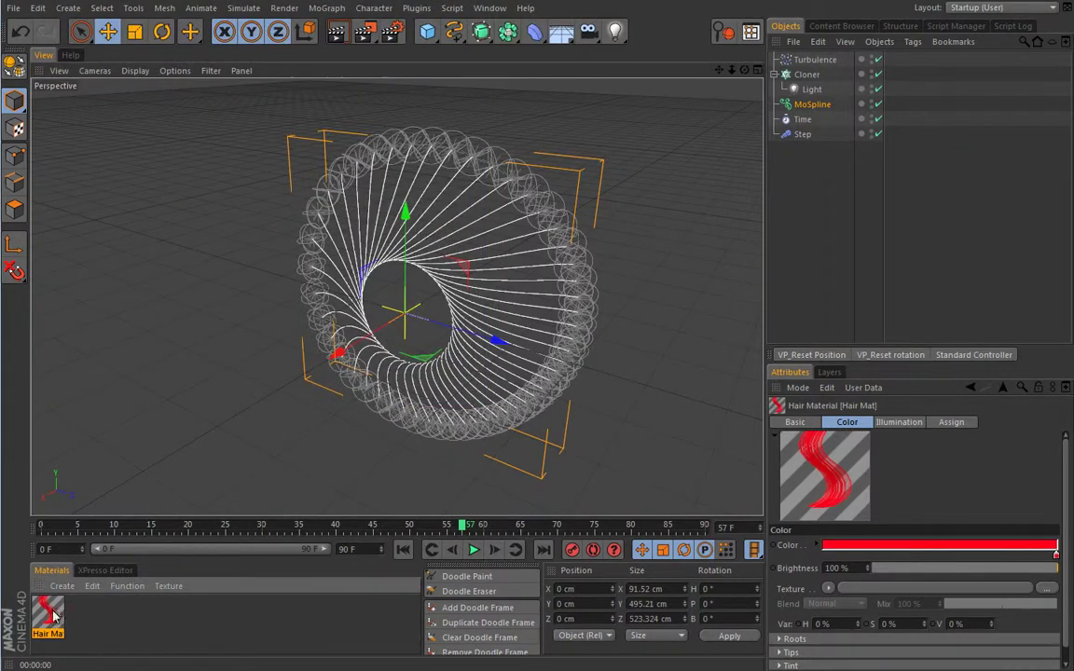
{"action": "left_click_drag", "start_coordinate": [53, 616], "coordinate": [820, 109]}
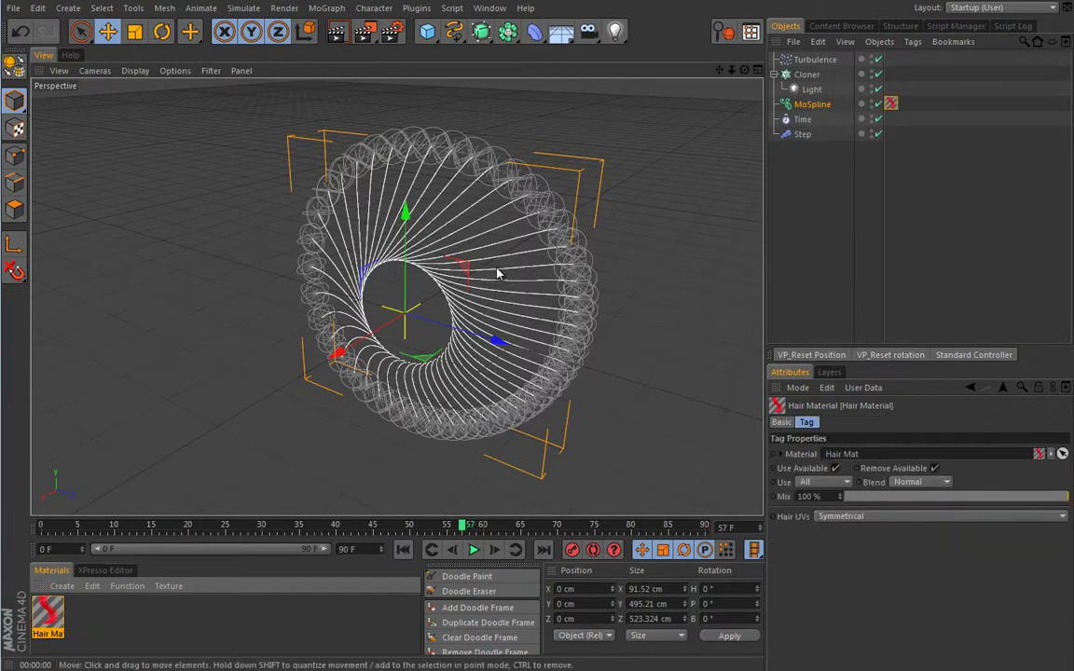
- Render the viewport to check the red hair, nudge the Cloner offset, and render again
{"action": "key", "text": "ctrl+r"}
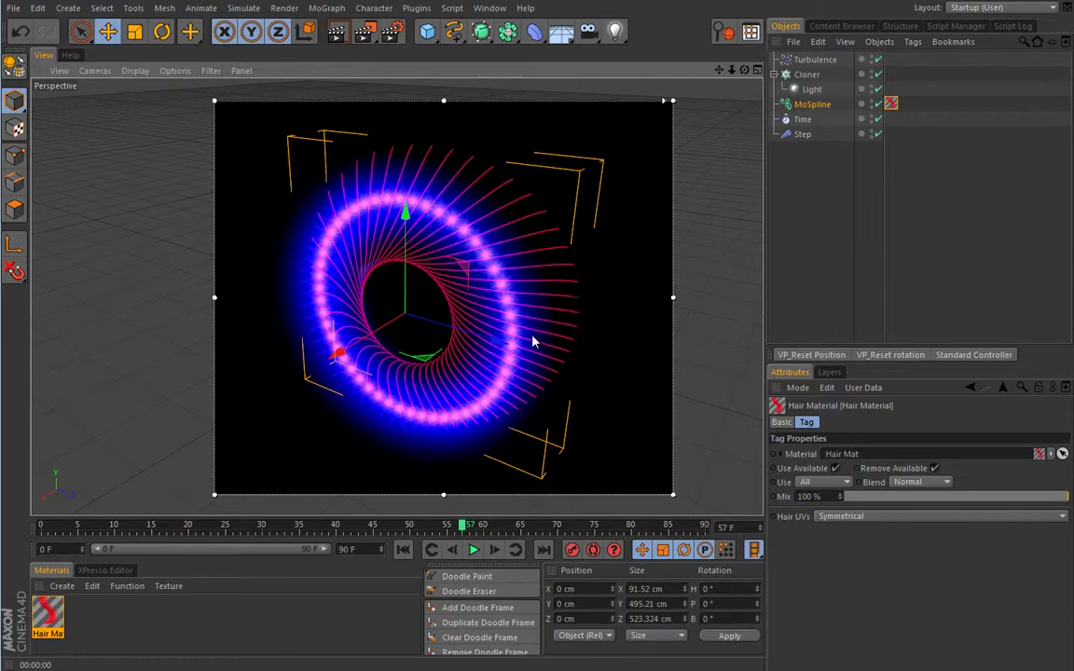
{"action": "left_click", "coordinate": [390, 434]}
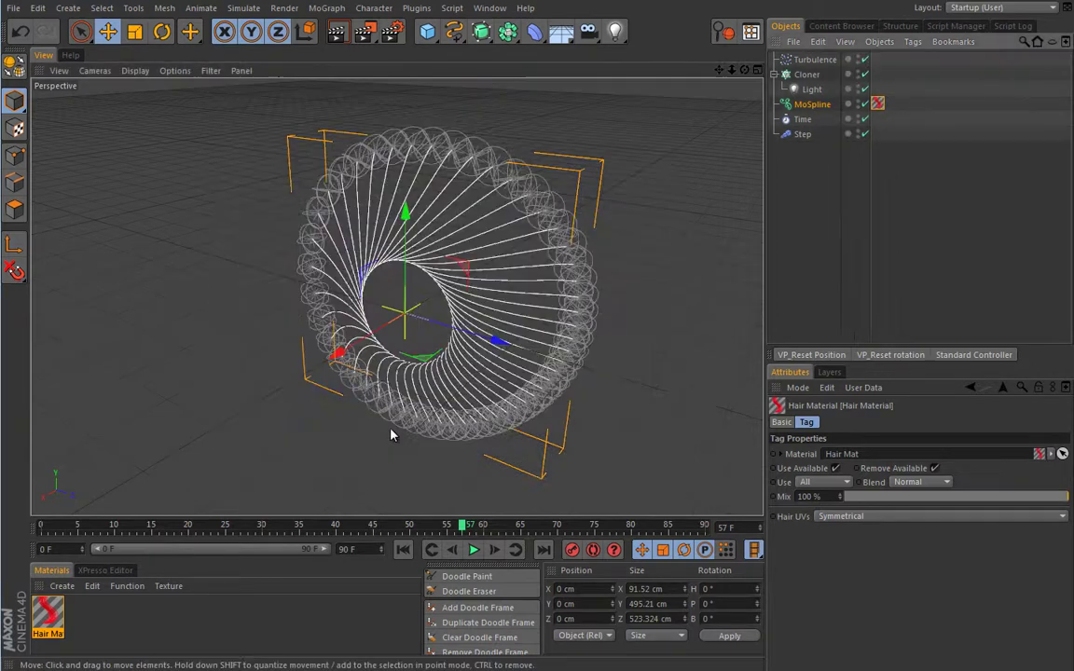
{"action": "key", "text": "ctrl+r"}
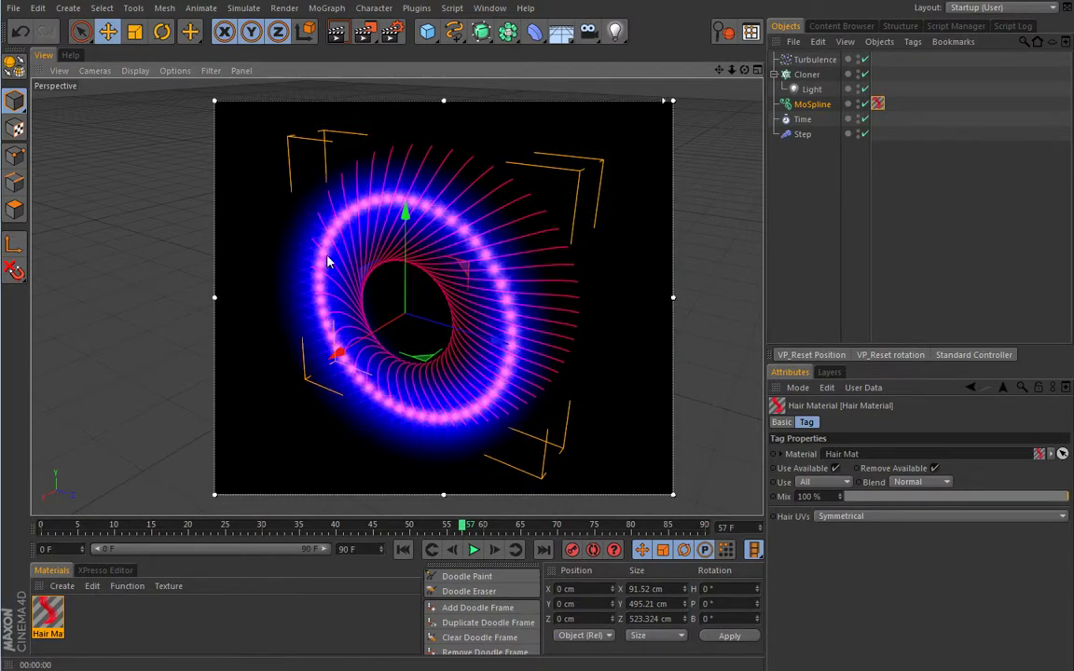
{"action": "left_click", "coordinate": [807, 75]}
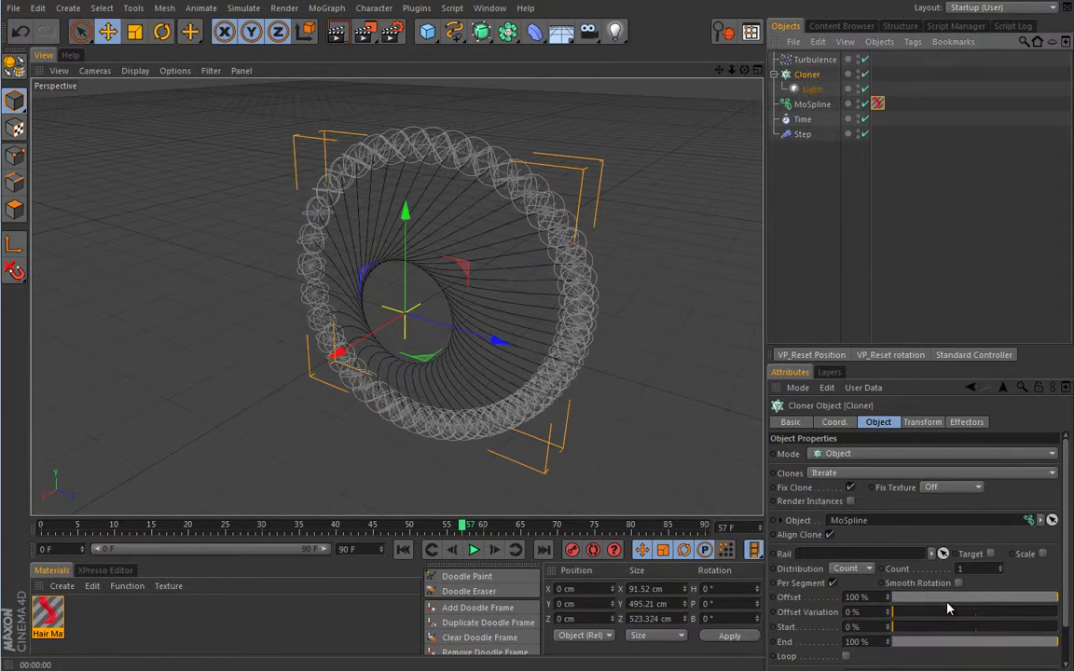
{"action": "mouse_move", "coordinate": [1054, 602]}
{"action": "left_mouse_down"}
{"action": "mouse_move", "coordinate": [913, 597]}
{"action": "mouse_move", "coordinate": [1060, 603]}
{"action": "left_mouse_up"}
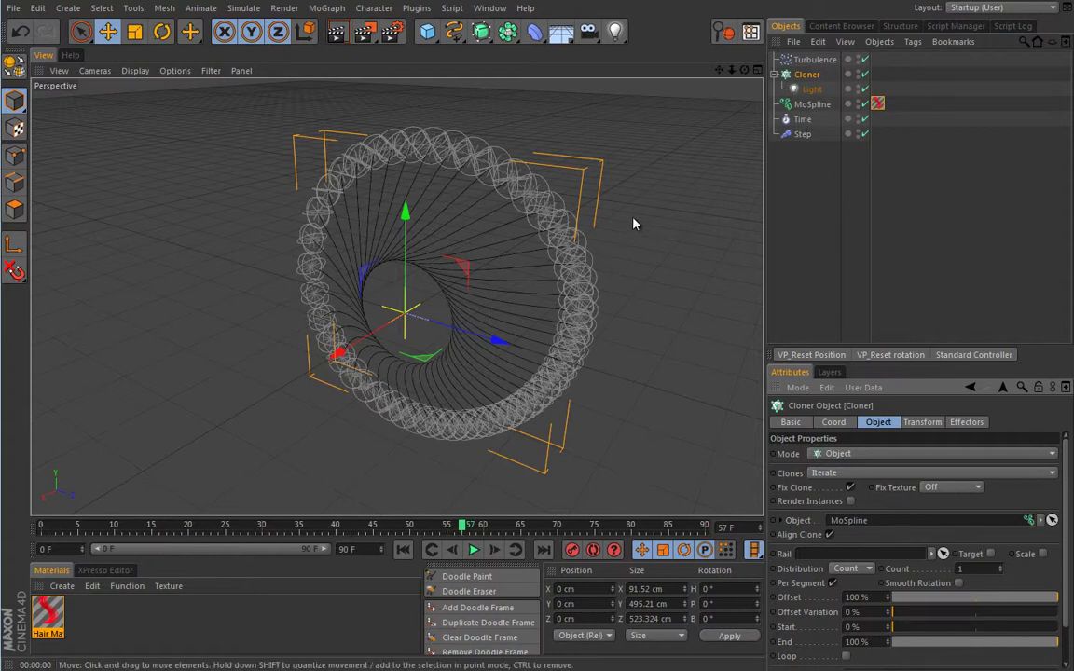
{"action": "key", "text": "ctrl+r"}
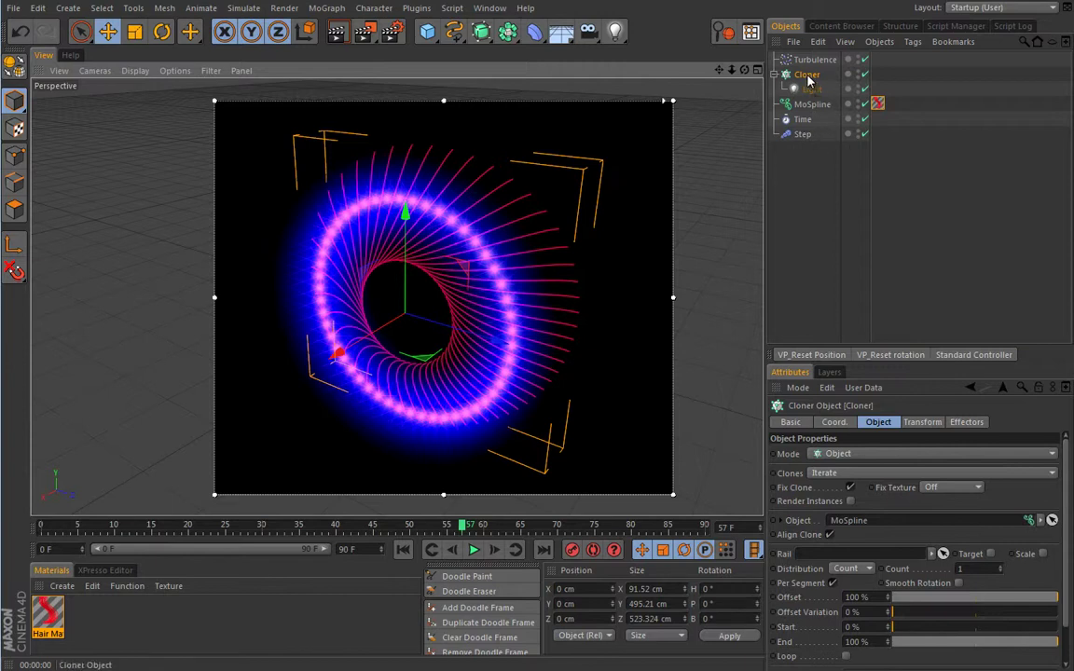
- Drag the Cloner with its Light below Step, play and stop the animation, then rewind to frame 0
{"action": "left_click_drag", "start_coordinate": [810, 81], "coordinate": [806, 142]}
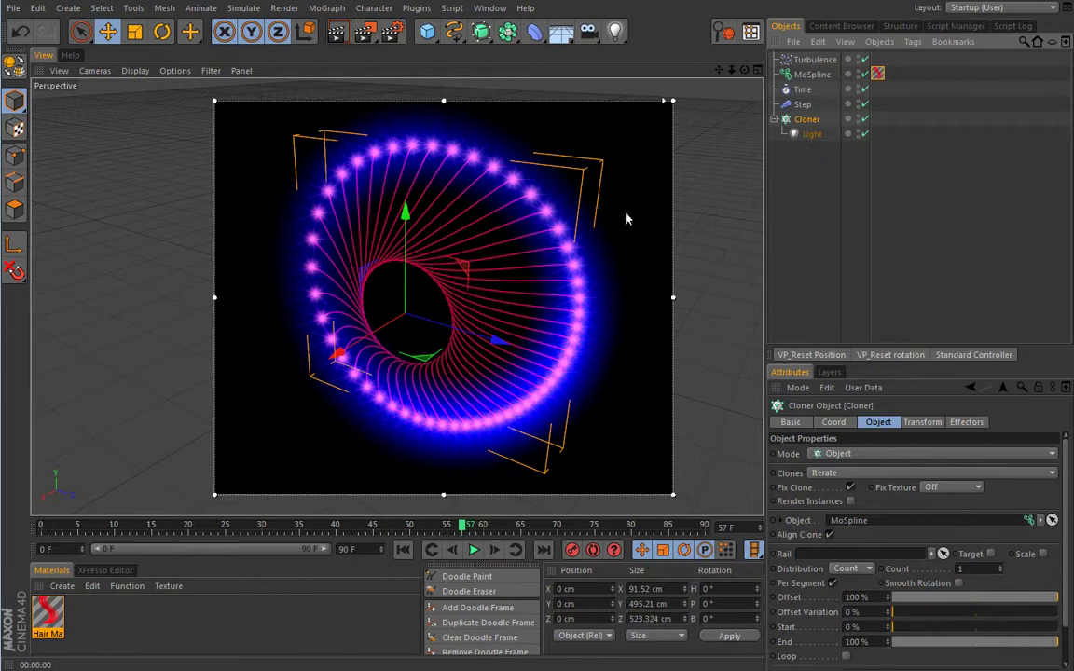
{"action": "key", "text": "F8"}
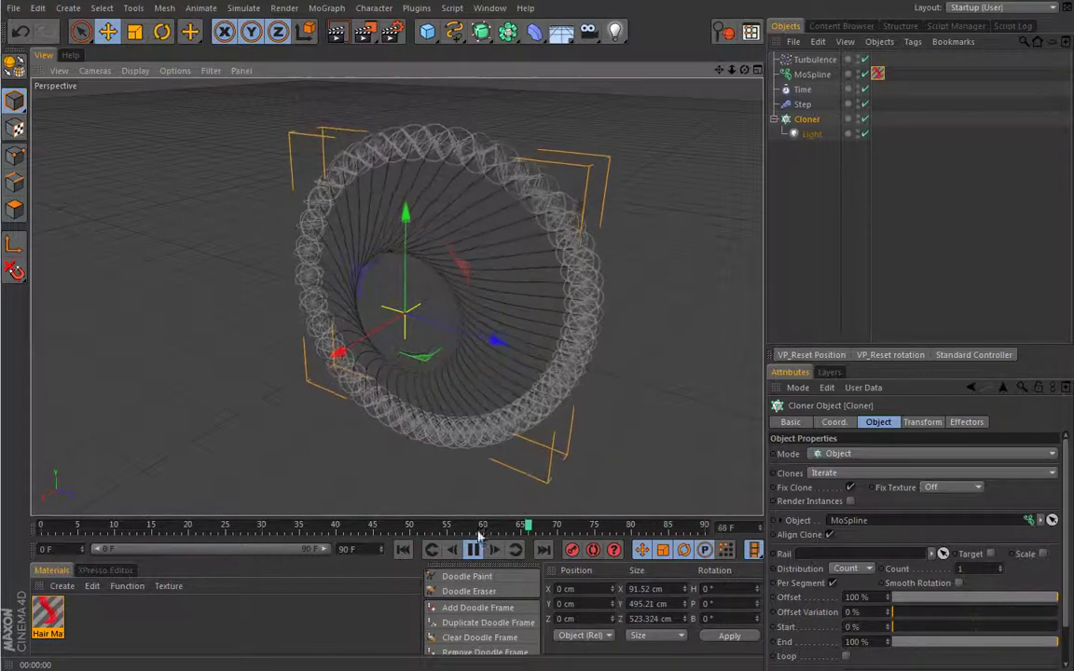
{"action": "key", "text": "F8"}
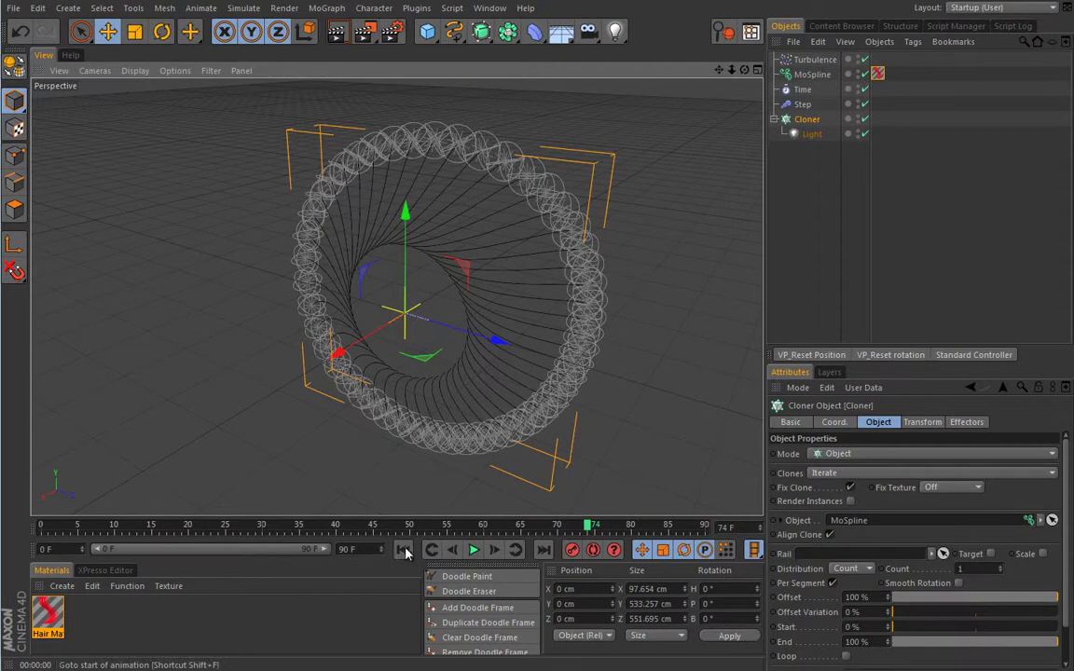
{"action": "left_click", "coordinate": [402, 549]}
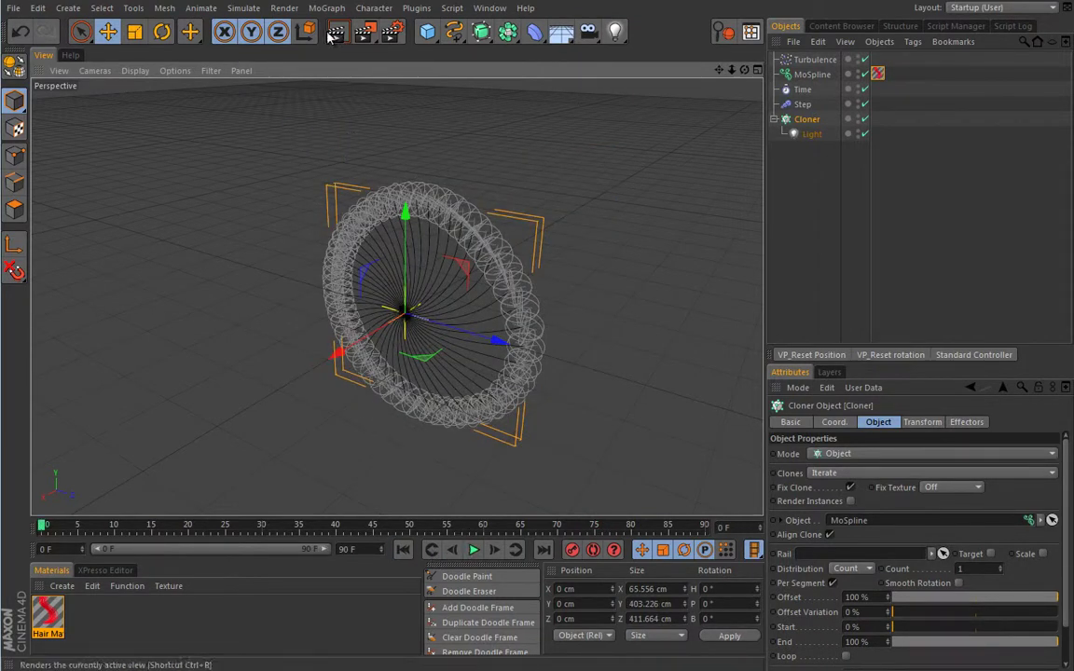
- Set the render anti-aliasing to Best in Render Settings
{"action": "left_click", "coordinate": [392, 32]}
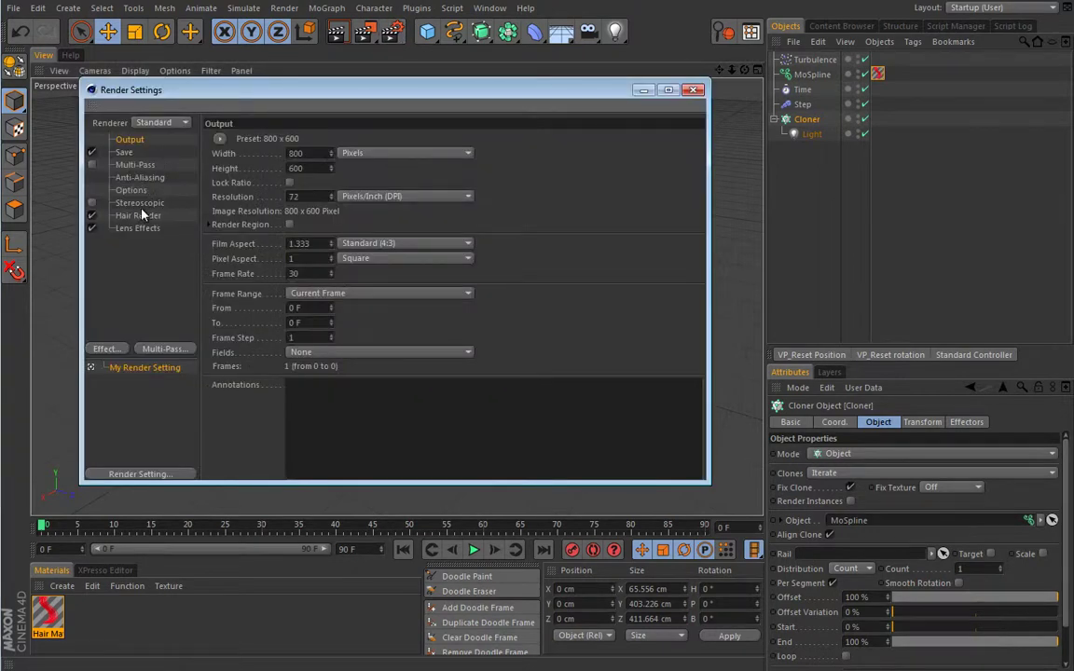
{"action": "left_click", "coordinate": [140, 178]}
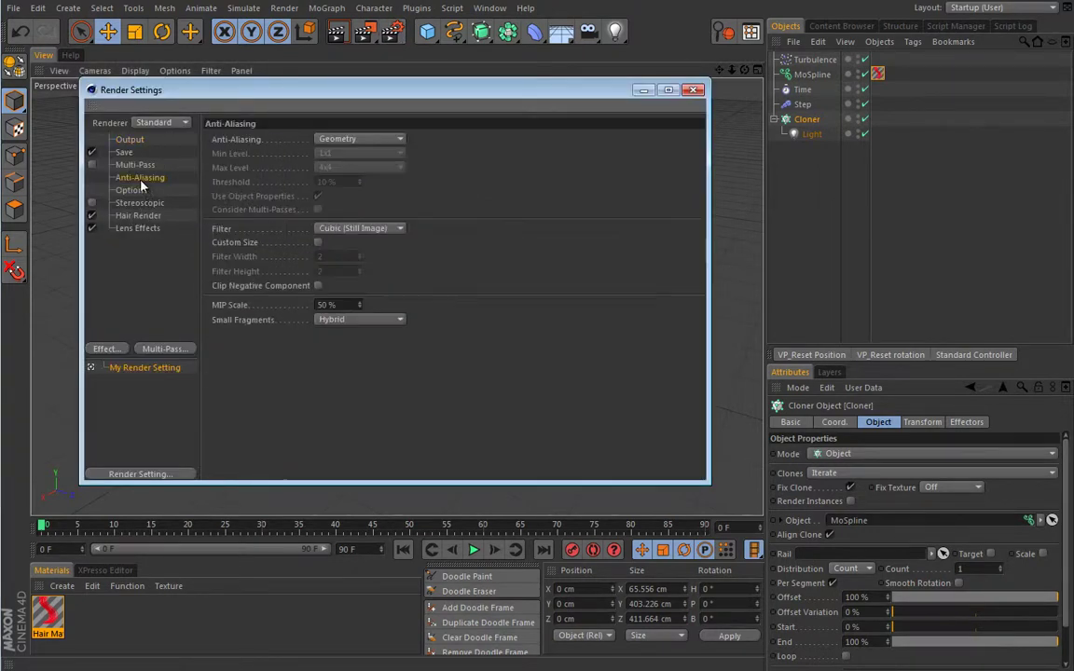
{"action": "left_click", "coordinate": [387, 138]}
{"action": "left_click", "coordinate": [373, 182]}
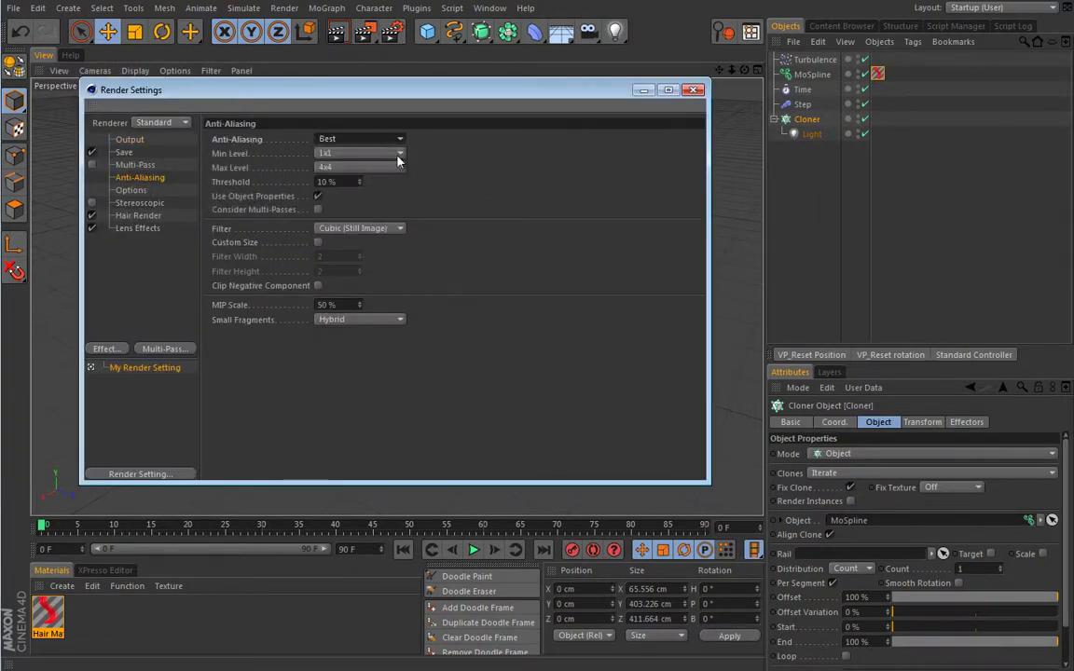
{"action": "left_click", "coordinate": [694, 89]}
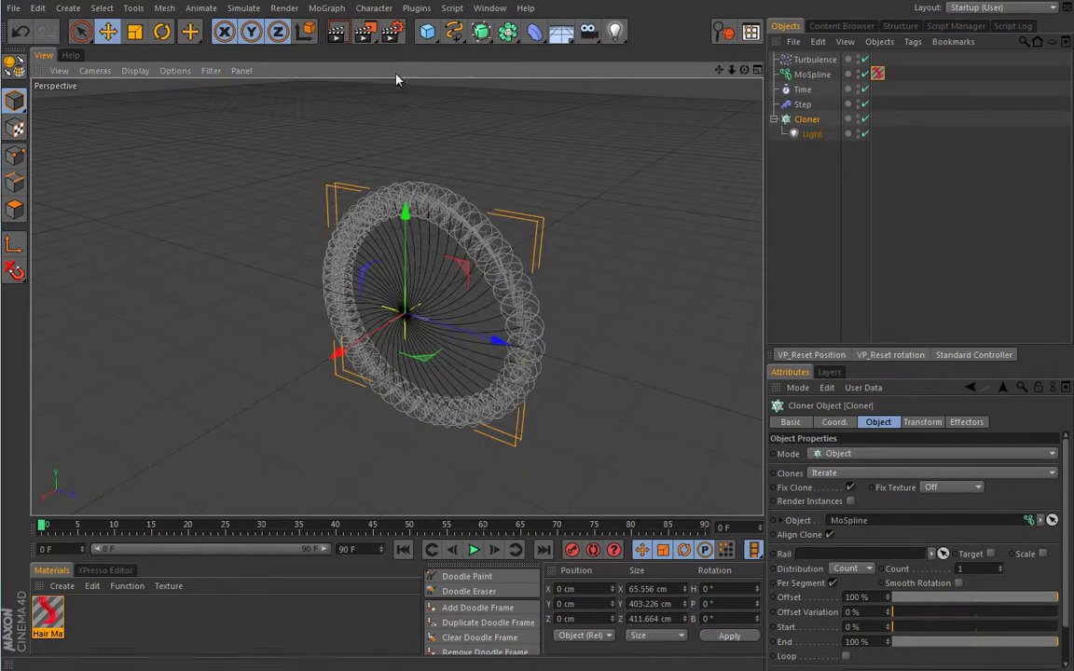
- Start a Make Preview of the animation and set the image size to 640×480
{"action": "left_click", "coordinate": [363, 31]}
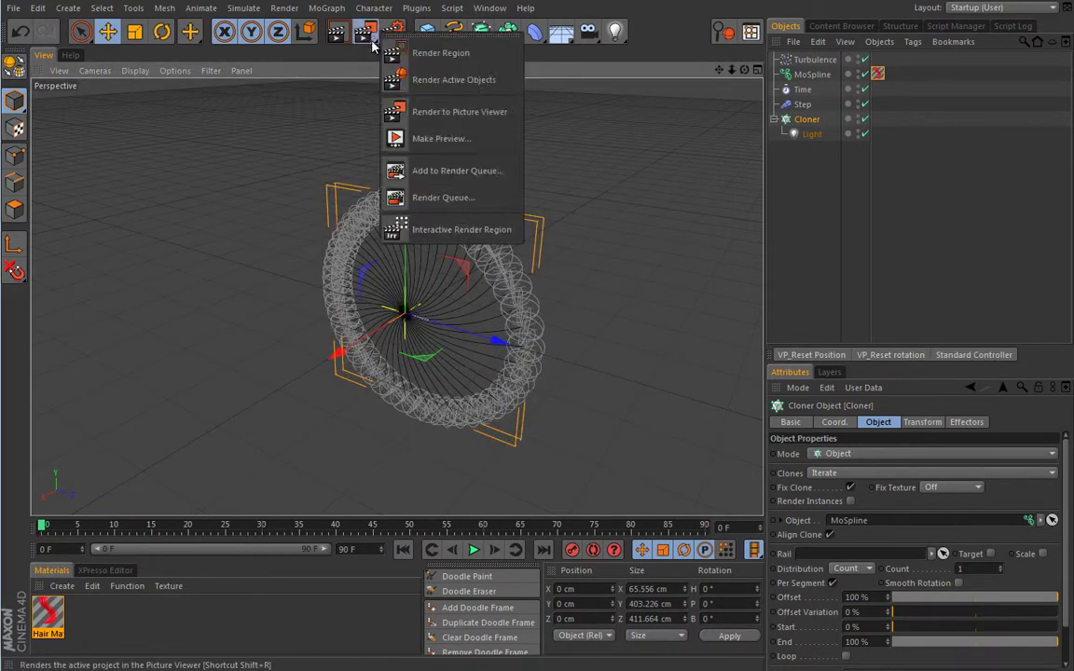
{"action": "left_click", "coordinate": [396, 140]}
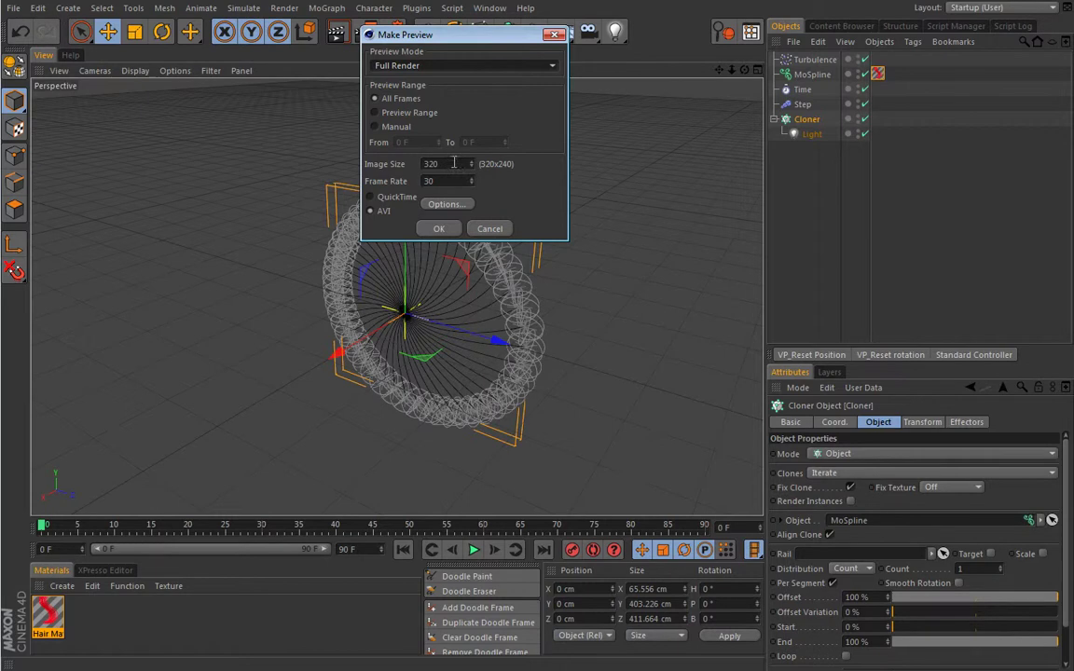
{"action": "left_click_drag", "start_coordinate": [455, 163], "coordinate": [408, 163]}
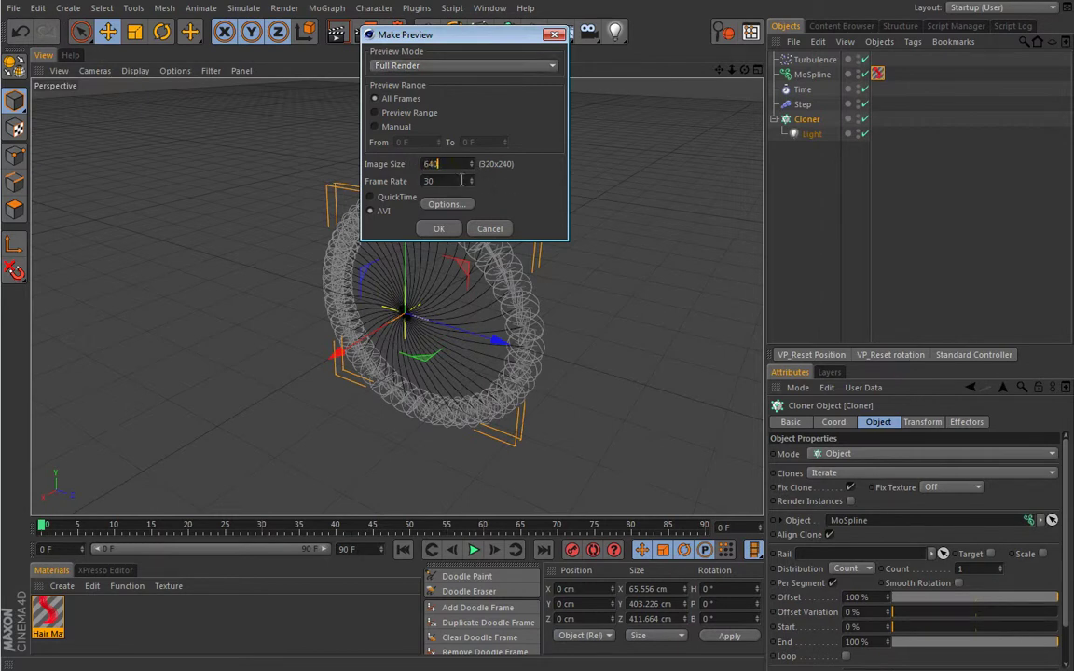
- Generate the 640×480 preview.avi, play it in the Picture Viewer, then close the viewer
{"action": "left_click", "coordinate": [439, 229]}
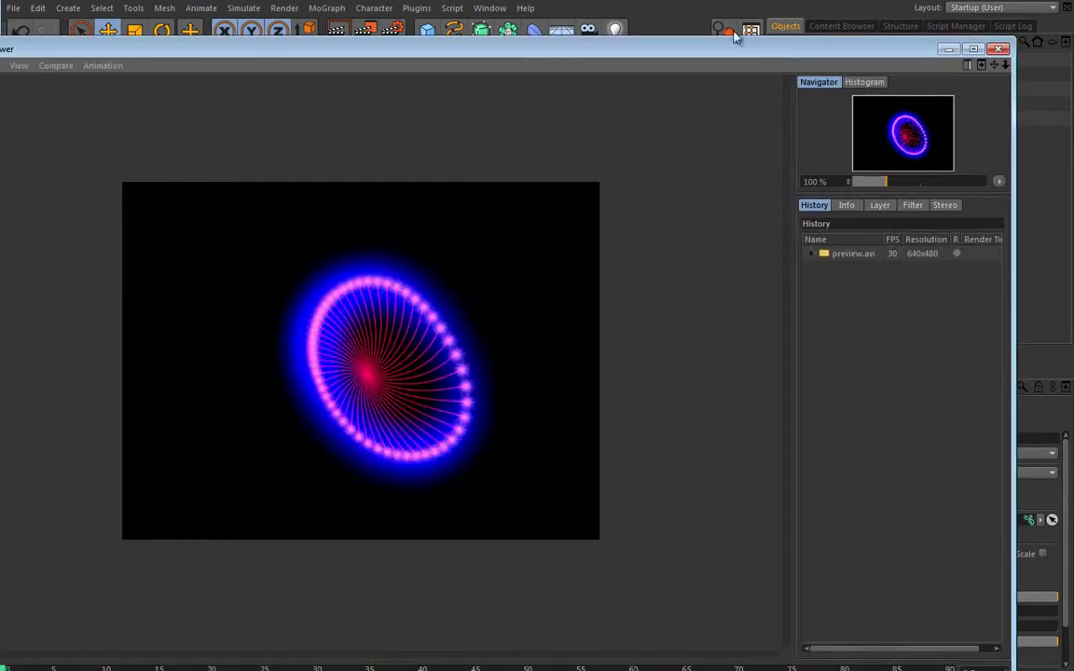
{"action": "left_click_drag", "start_coordinate": [914, 49], "coordinate": [812, 186]}
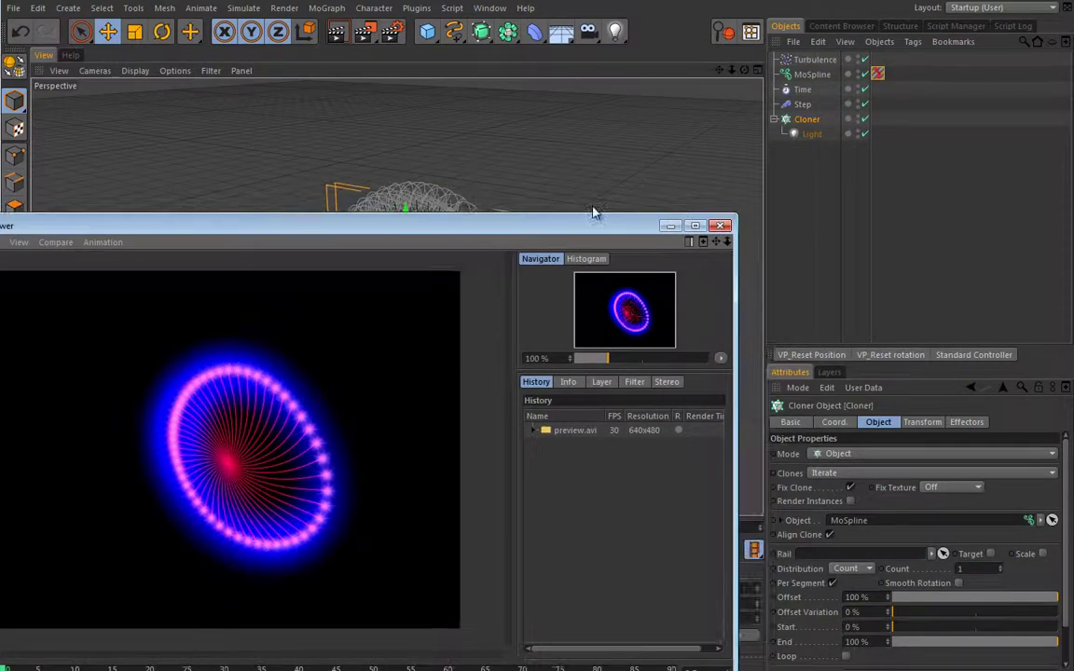
{"action": "left_click_drag", "start_coordinate": [486, 221], "coordinate": [652, 81]}
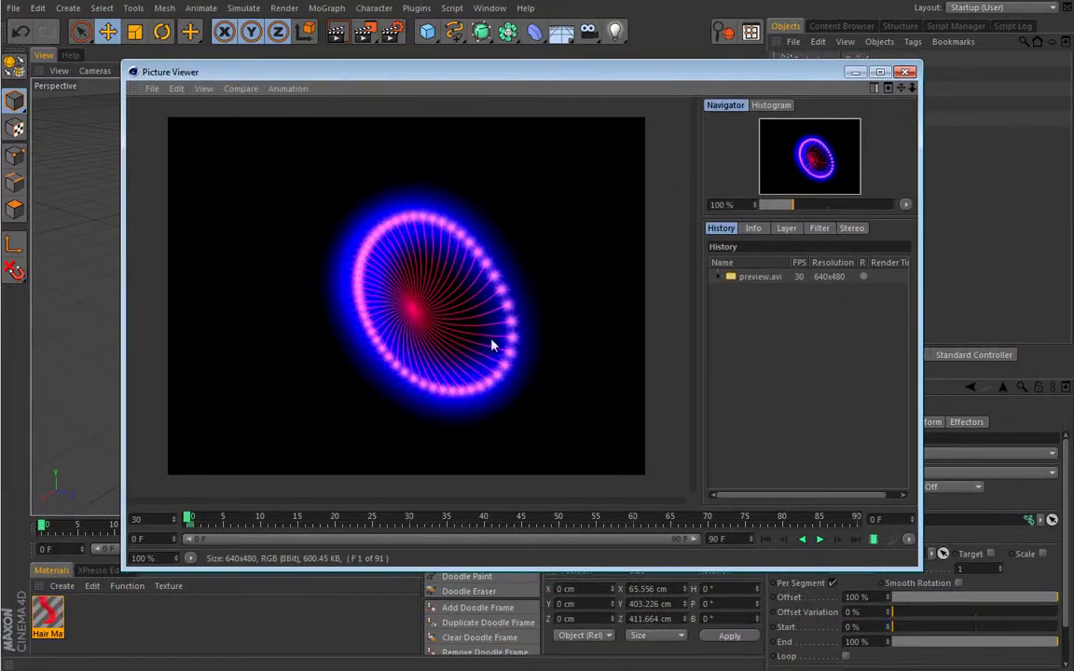
{"action": "left_click", "coordinate": [819, 541]}
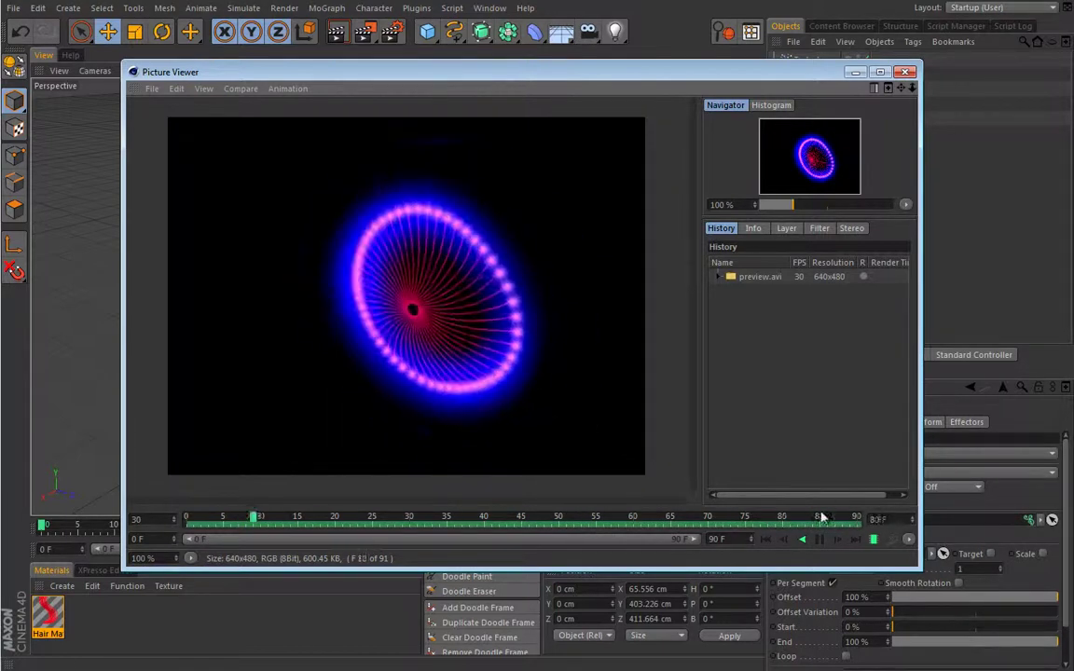
{"action": "left_click", "coordinate": [904, 72]}
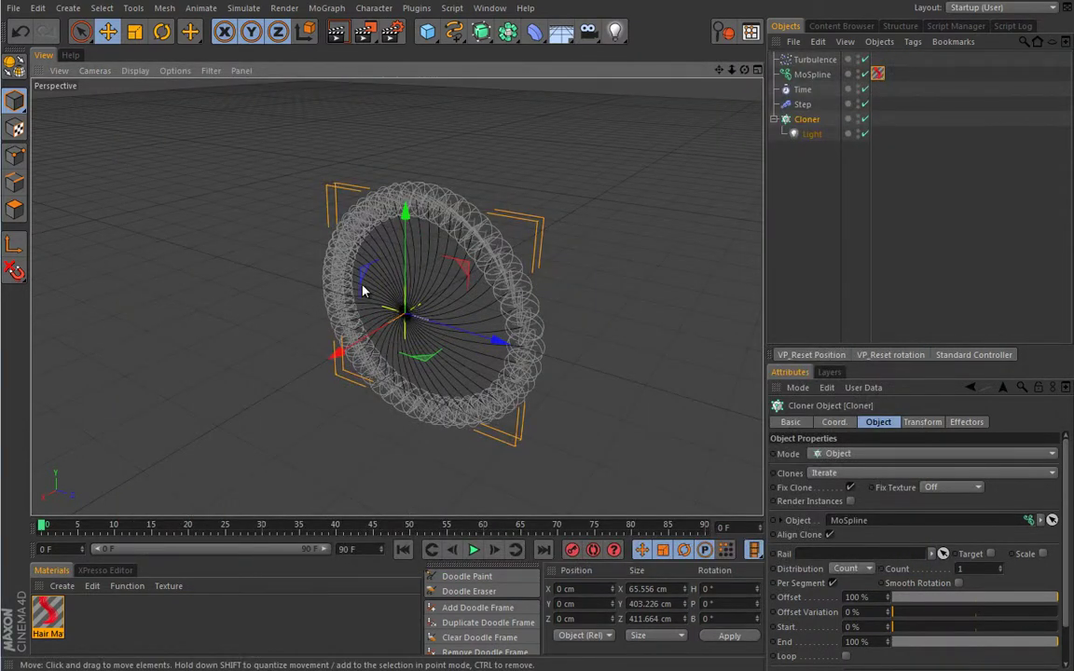
- Switch the old MoSpline to Spline mode, then delete all objects and the Hair Material
{"action": "left_click", "coordinate": [814, 75]}
{"action": "left_click", "coordinate": [856, 454]}
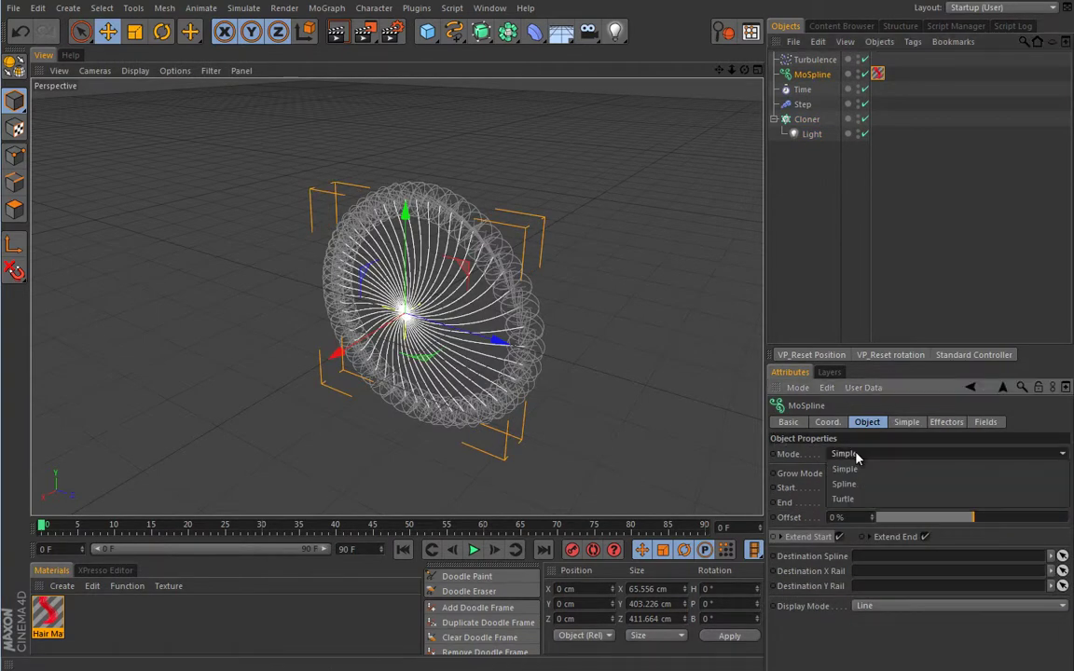
{"action": "left_click", "coordinate": [843, 483]}
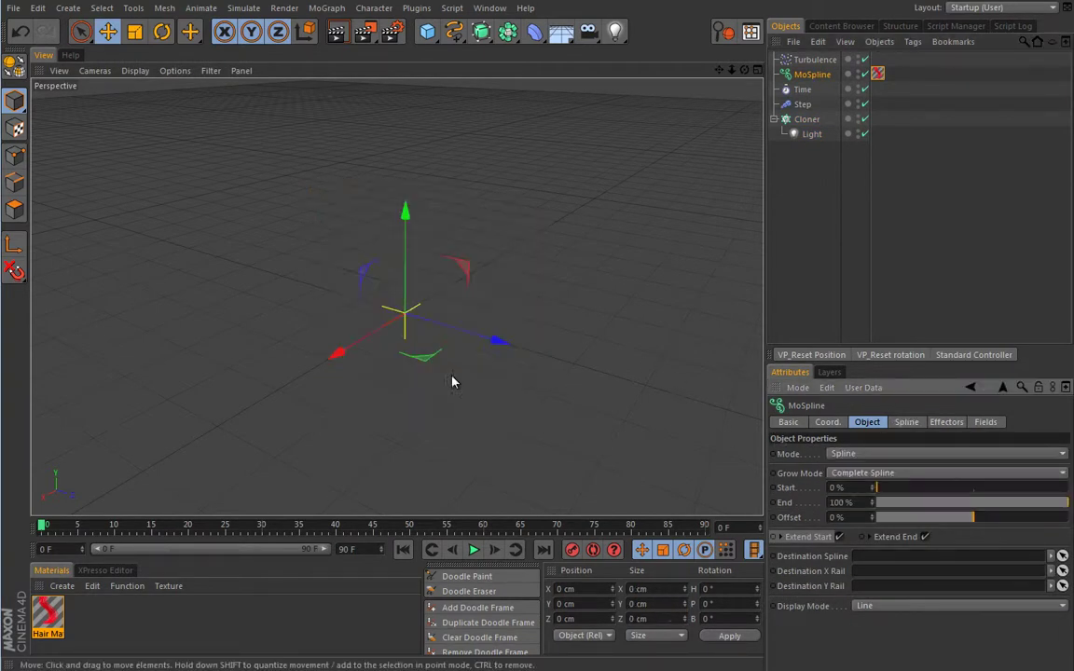
{"action": "key", "text": "ctrl+a"}
{"action": "key", "text": "Delete"}
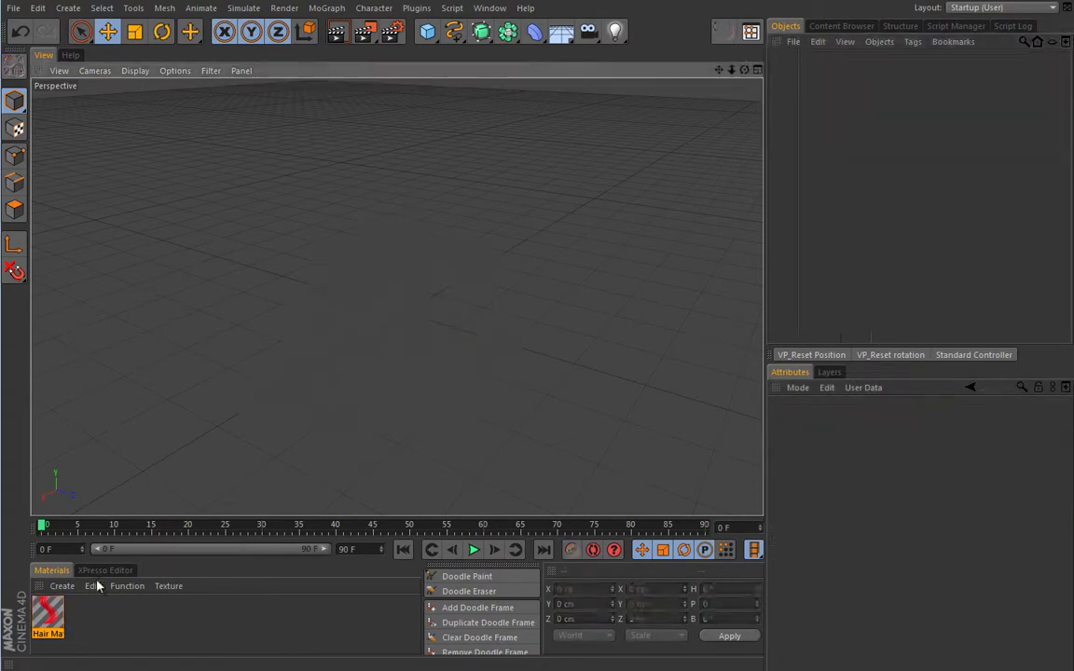
{"action": "left_click", "coordinate": [54, 611]}
{"action": "key", "text": "Delete"}
- Add a new MoSpline from the MoGraph menu and set its Mode to Spline
{"action": "left_click", "coordinate": [326, 8]}
{"action": "left_click", "coordinate": [354, 211]}
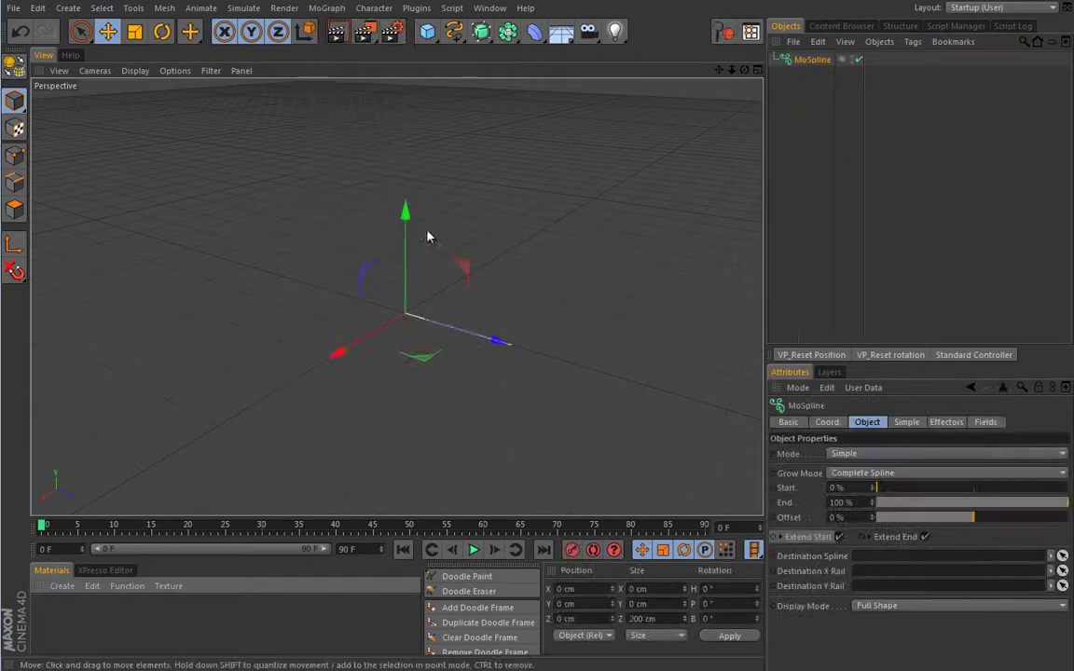
{"action": "left_click", "coordinate": [842, 454]}
{"action": "left_click", "coordinate": [844, 483]}
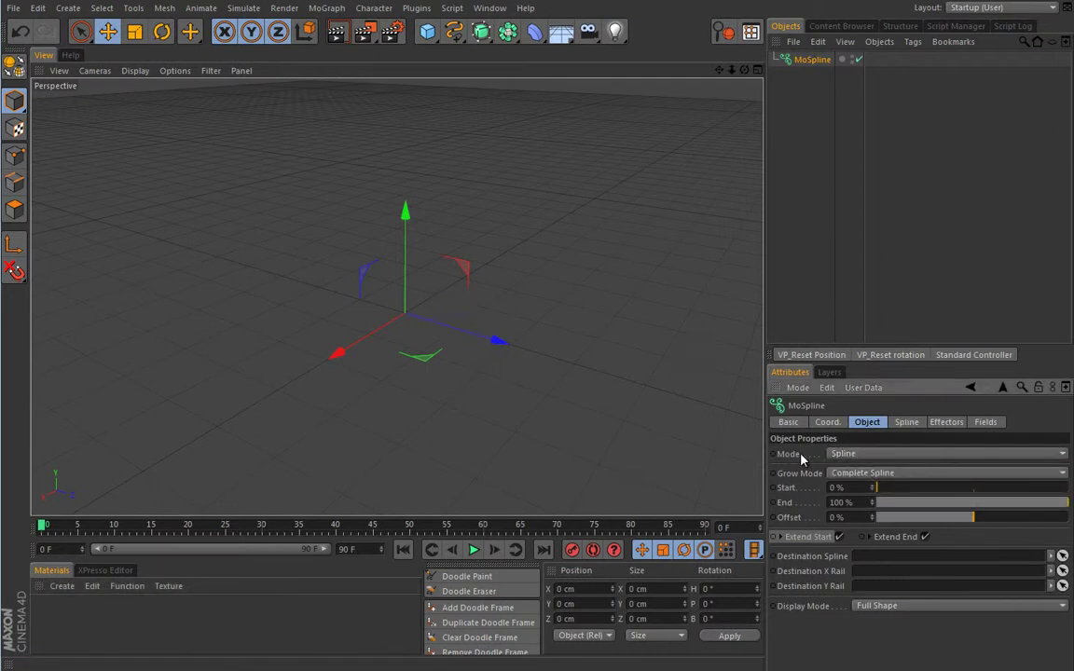
{"action": "left_click", "coordinate": [906, 421]}
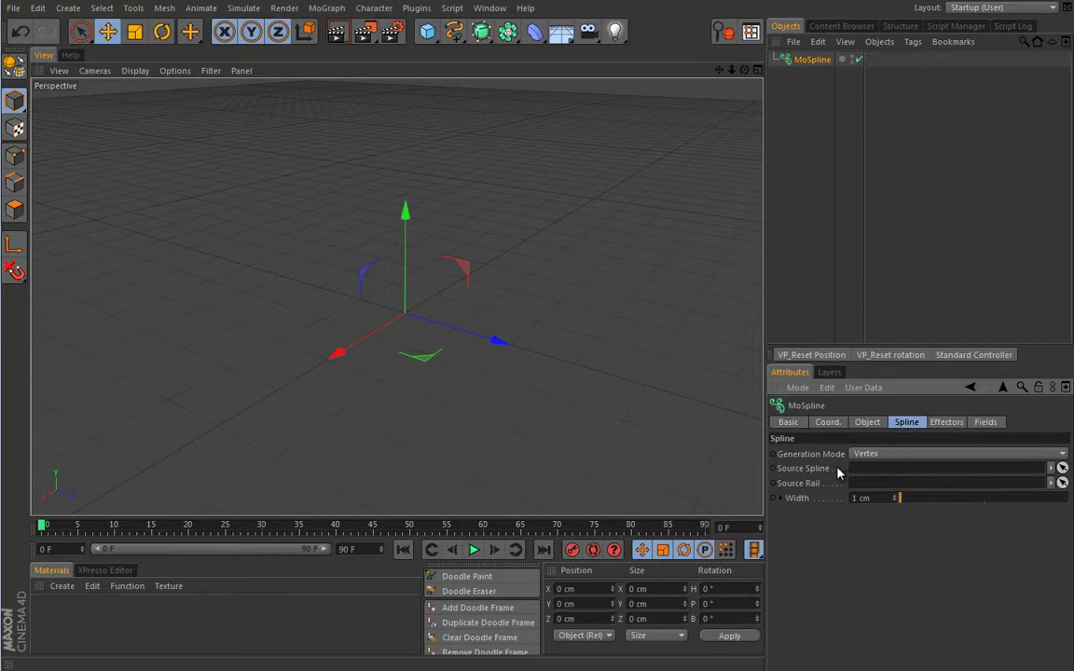
- Draw a wavy freehand spline across the Top view
{"action": "middle_click", "coordinate": [450, 196]}
{"action": "middle_click", "coordinate": [531, 185]}
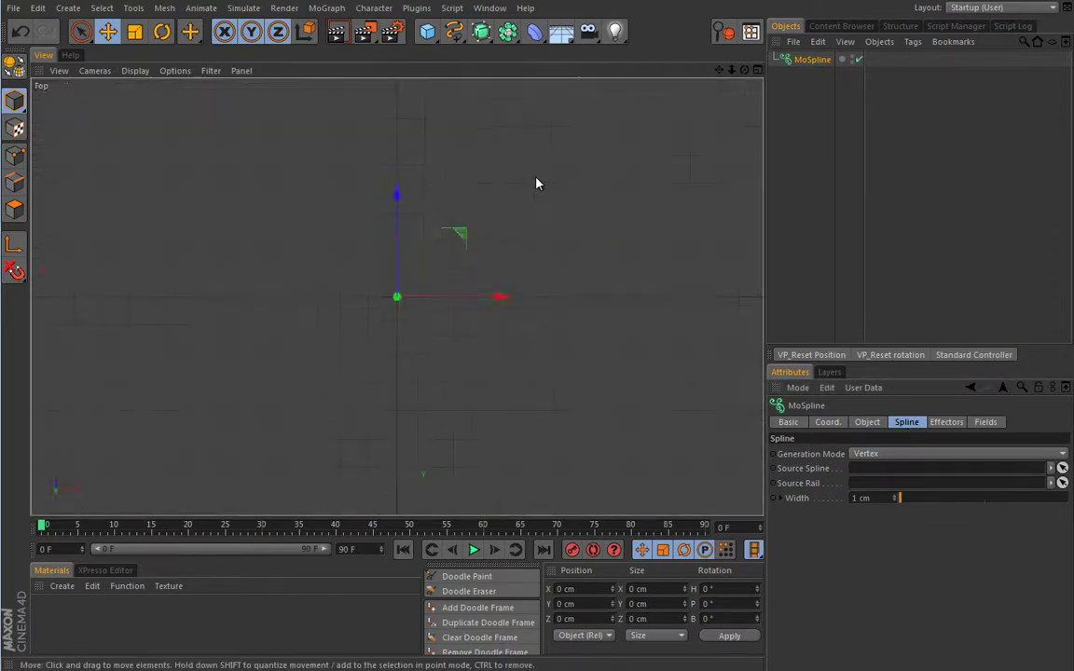
{"action": "left_click", "coordinate": [454, 32]}
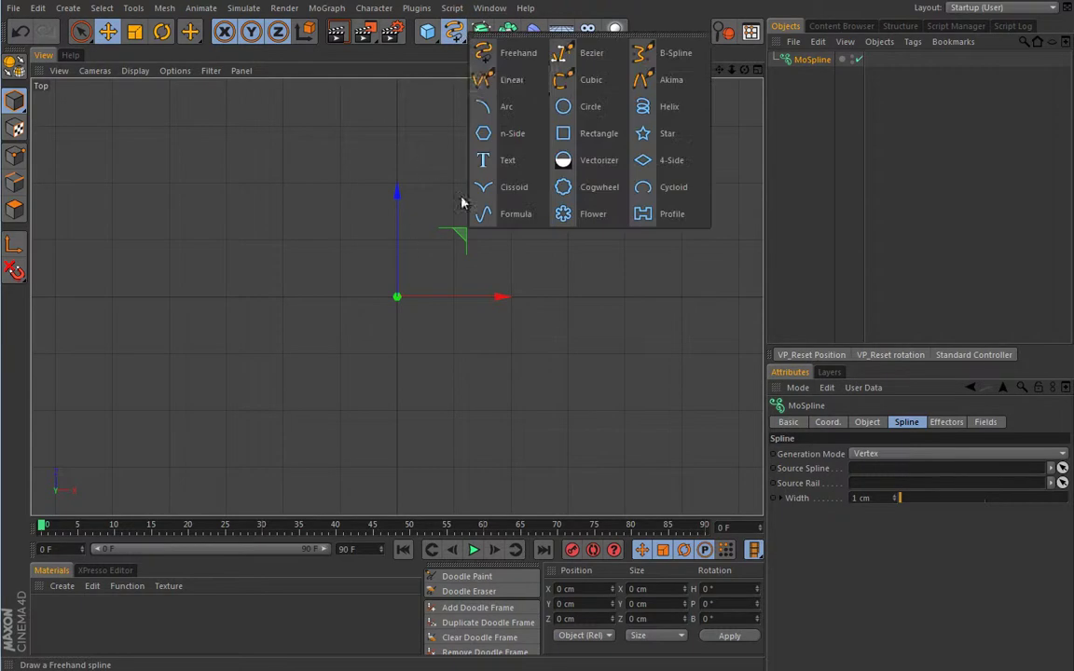
{"action": "left_click", "coordinate": [489, 56]}
{"action": "mouse_move", "coordinate": [230, 348]}
{"action": "left_mouse_down"}
{"action": "mouse_move", "coordinate": [293, 299]}
{"action": "mouse_move", "coordinate": [451, 341]}
{"action": "mouse_move", "coordinate": [621, 326]}
{"action": "left_mouse_up"}
- Set the drawn Spline as the MoSpline's Source Spline
{"action": "middle_click", "coordinate": [396, 161]}
{"action": "middle_click", "coordinate": [336, 168]}
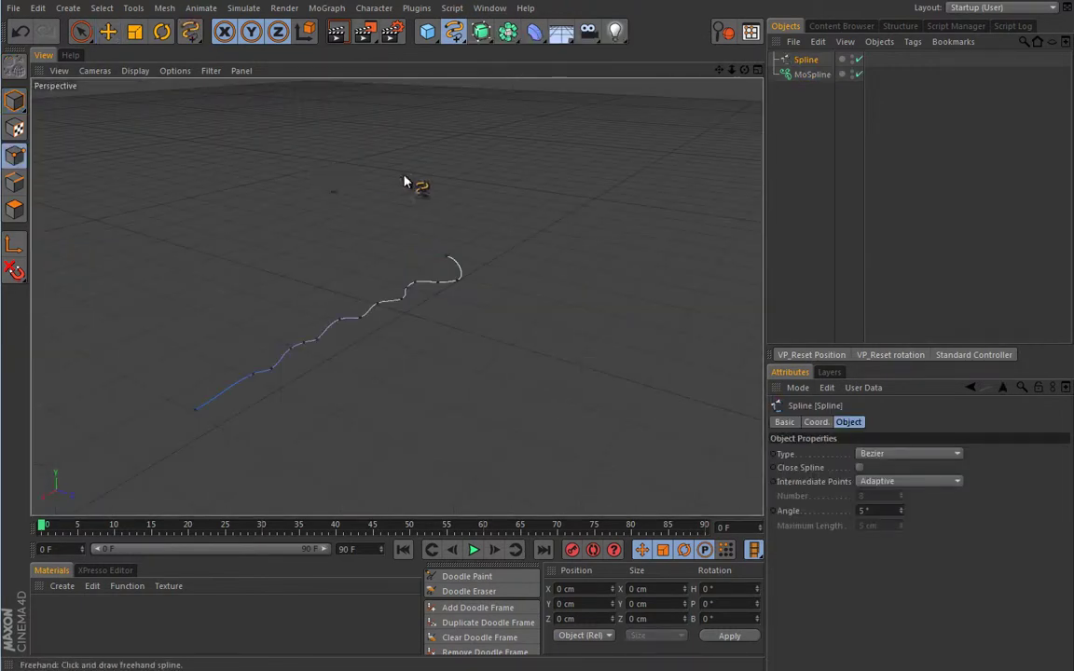
{"action": "left_click", "coordinate": [812, 75]}
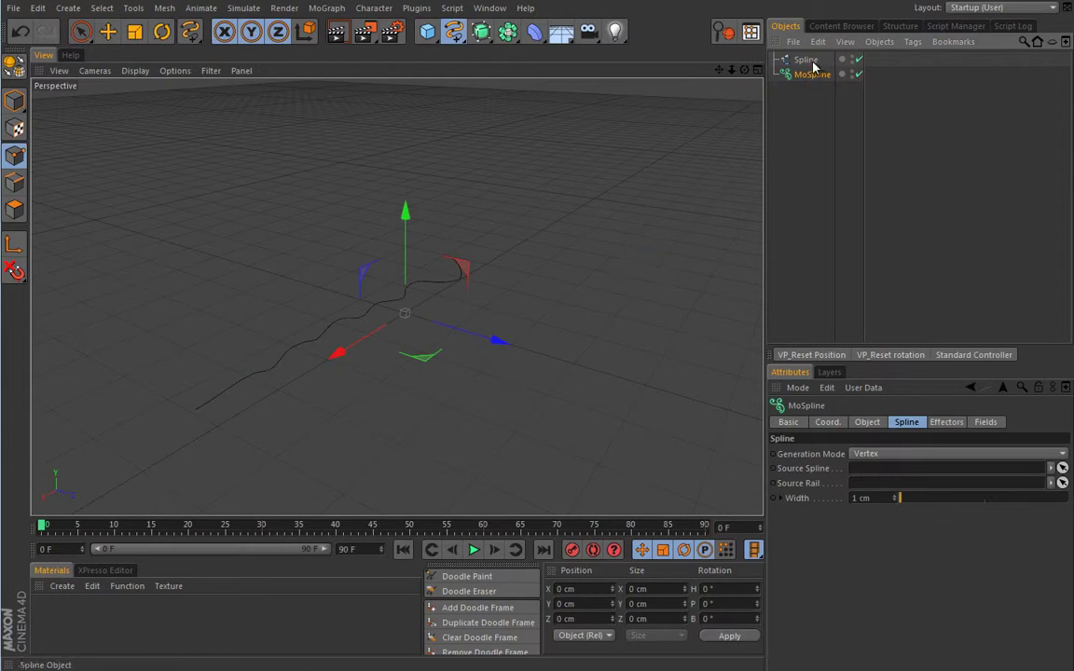
{"action": "left_click_drag", "start_coordinate": [807, 60], "coordinate": [859, 469]}
{"action": "mouse_move", "coordinate": [516, 336]}
{"action": "left_mouse_down", "text": "alt"}
{"action": "mouse_move", "coordinate": [403, 353]}
{"action": "mouse_move", "coordinate": [427, 276]}
{"action": "mouse_move", "coordinate": [392, 273]}
{"action": "left_mouse_up", "text": "alt"}
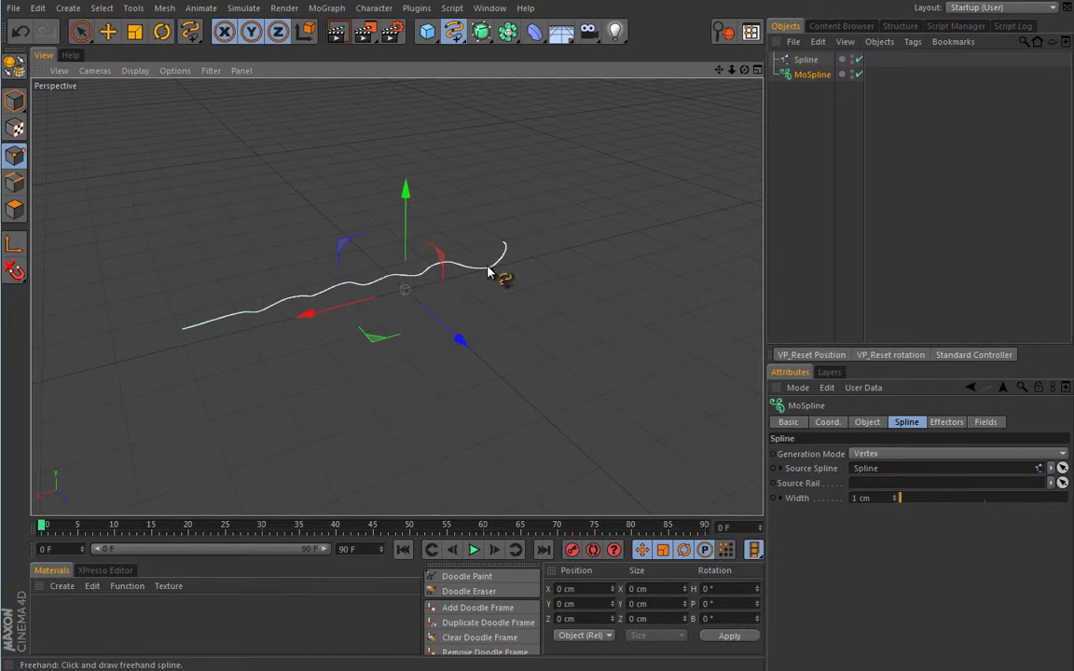
- Test the MoSpline's growth by dragging the Start slider on its Object tab
{"action": "left_click", "coordinate": [800, 62]}
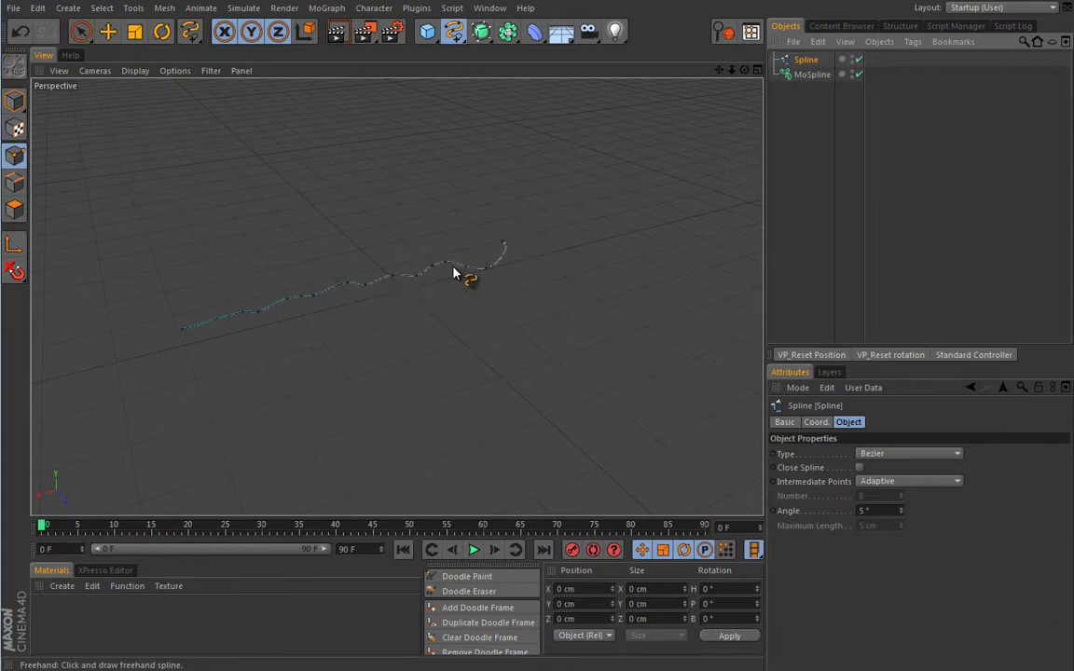
{"action": "left_click", "coordinate": [809, 75]}
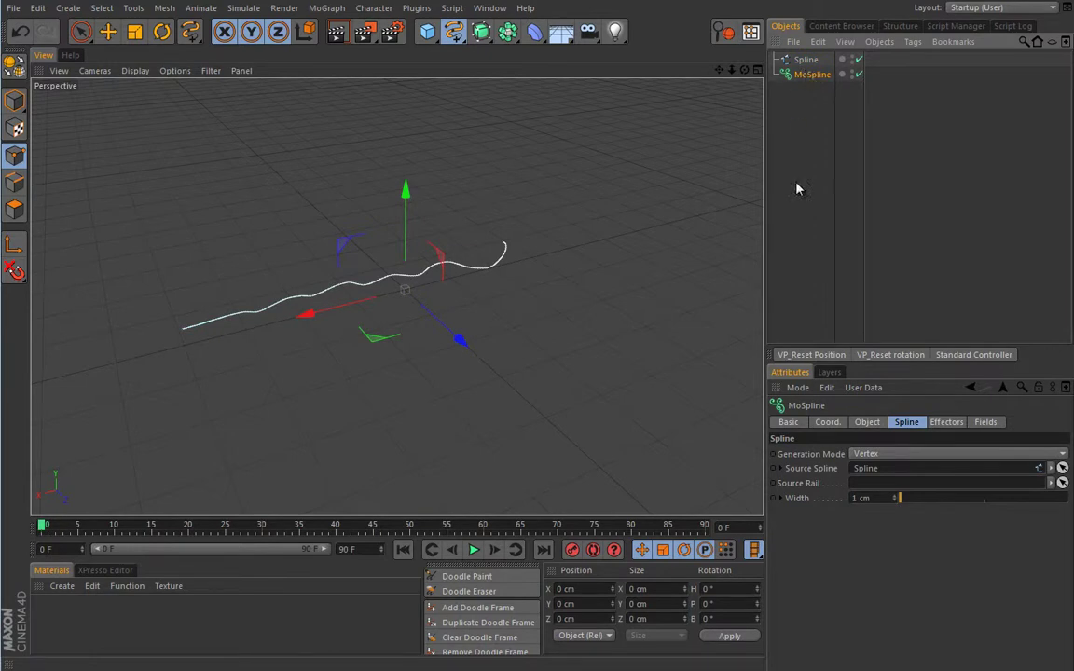
{"action": "left_click", "coordinate": [871, 424]}
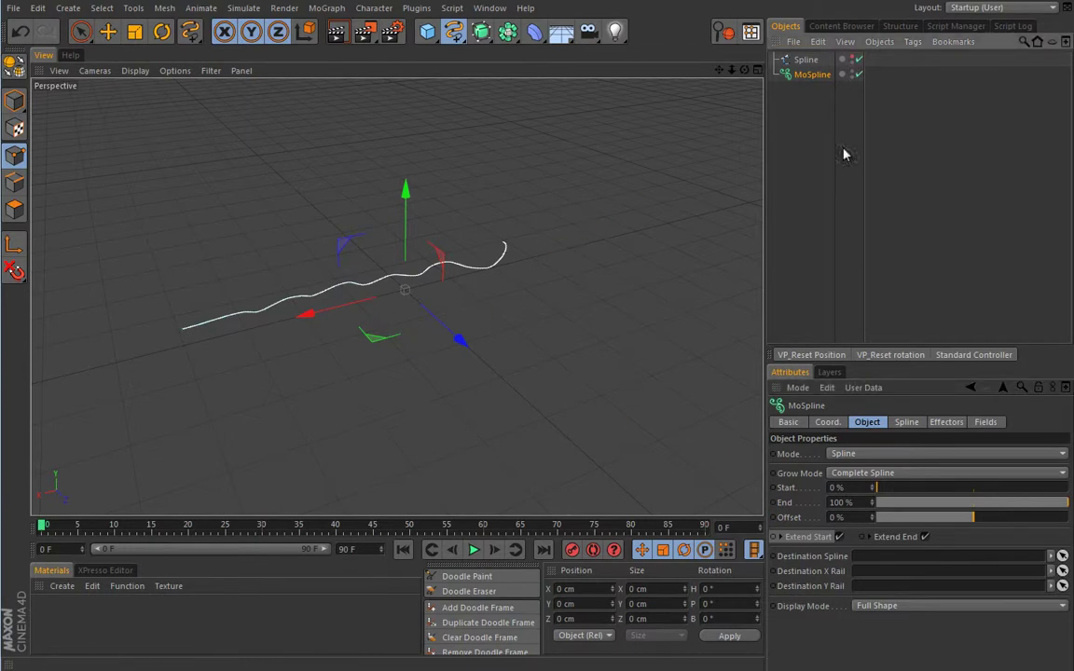
{"action": "left_click_drag", "start_coordinate": [901, 489], "coordinate": [751, 412]}
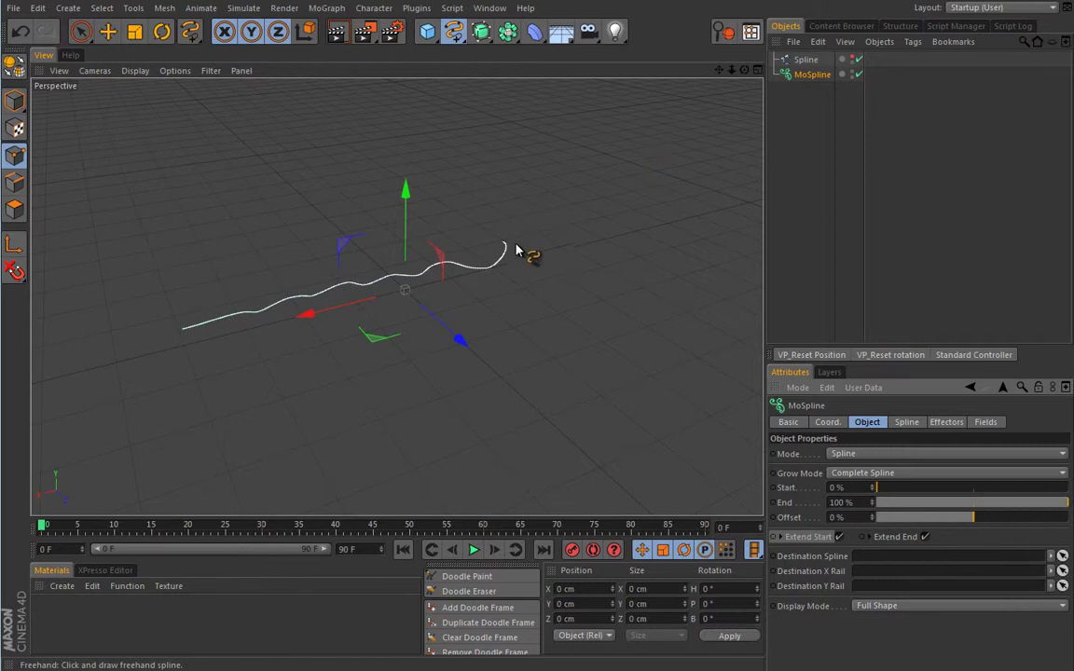
- Select all points of the freehand Spline and apply Reverse Sequence
{"action": "left_click", "coordinate": [802, 59]}
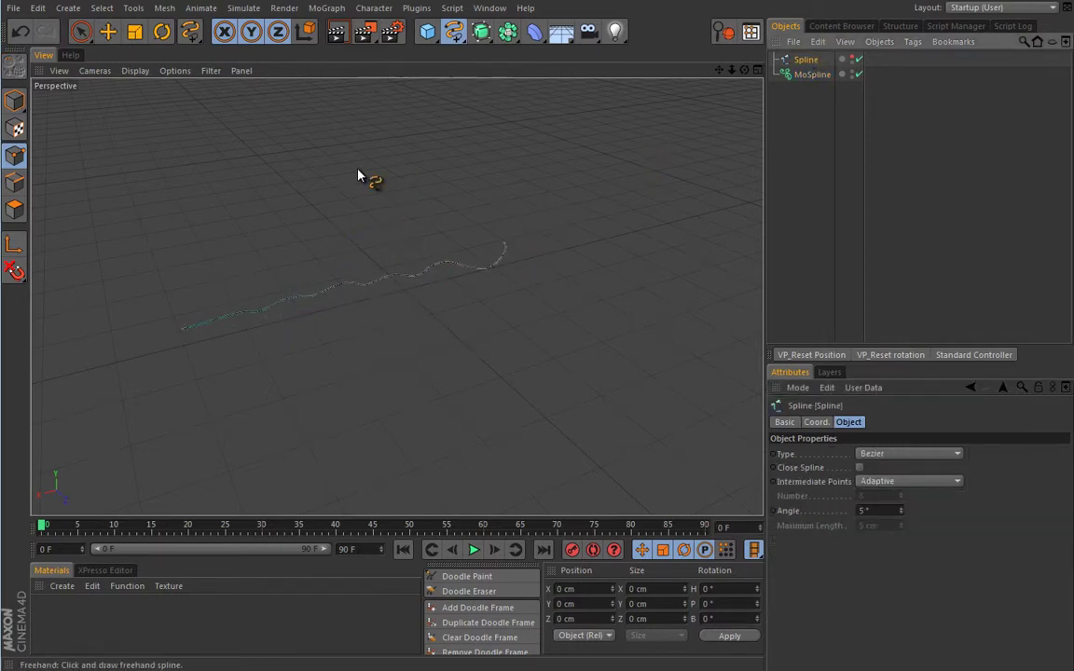
{"action": "key", "text": "e"}
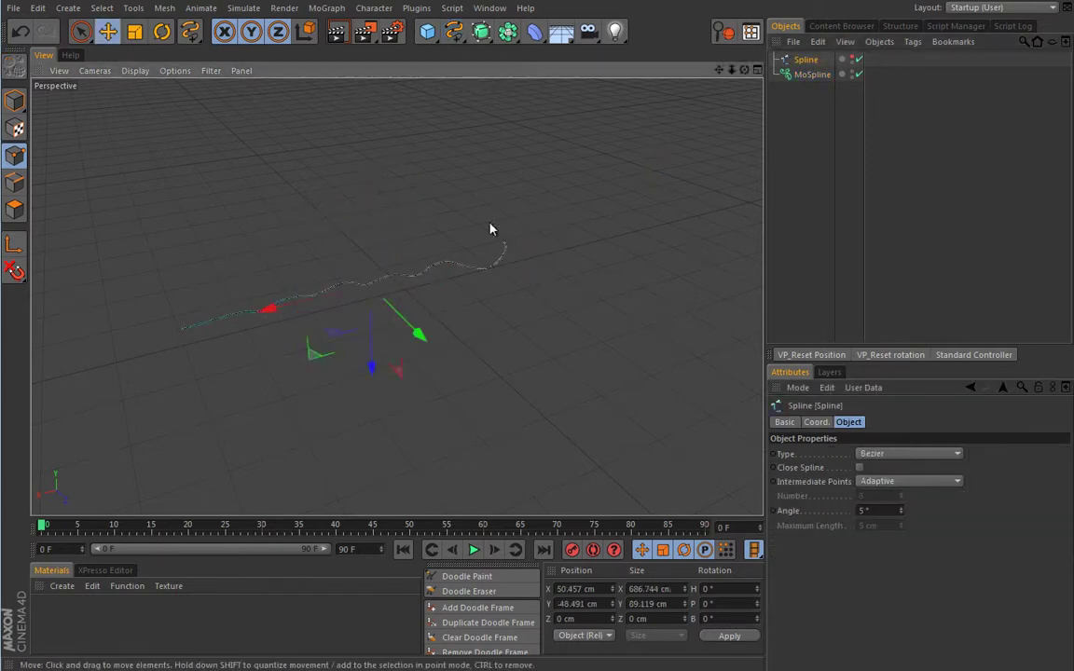
{"action": "key", "text": "ctrl+a"}
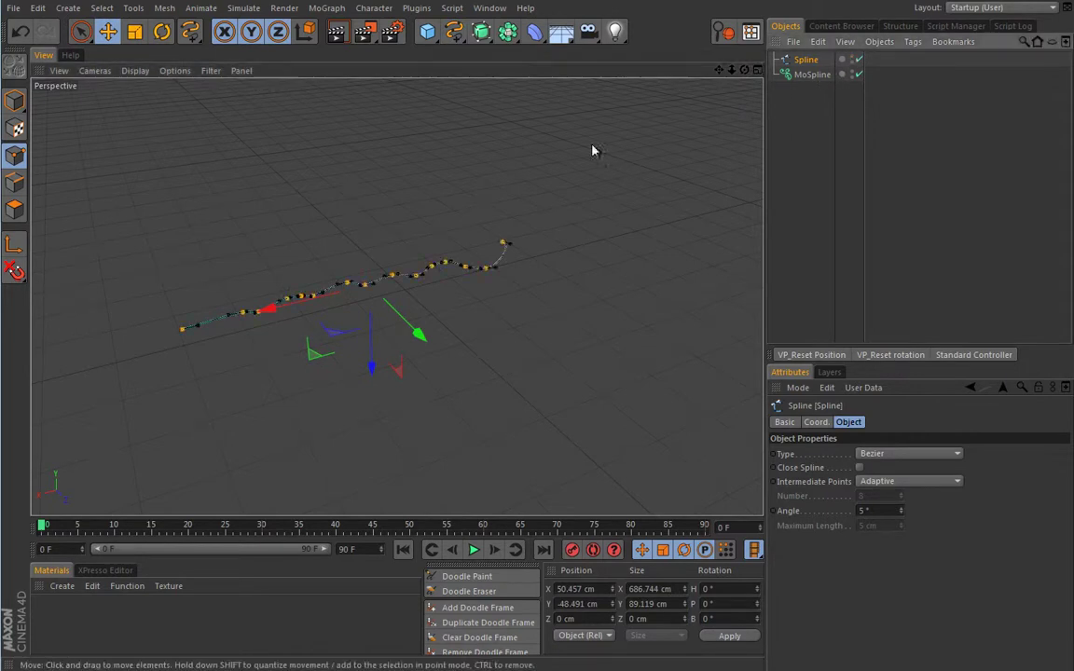
{"action": "right_click", "coordinate": [339, 237]}
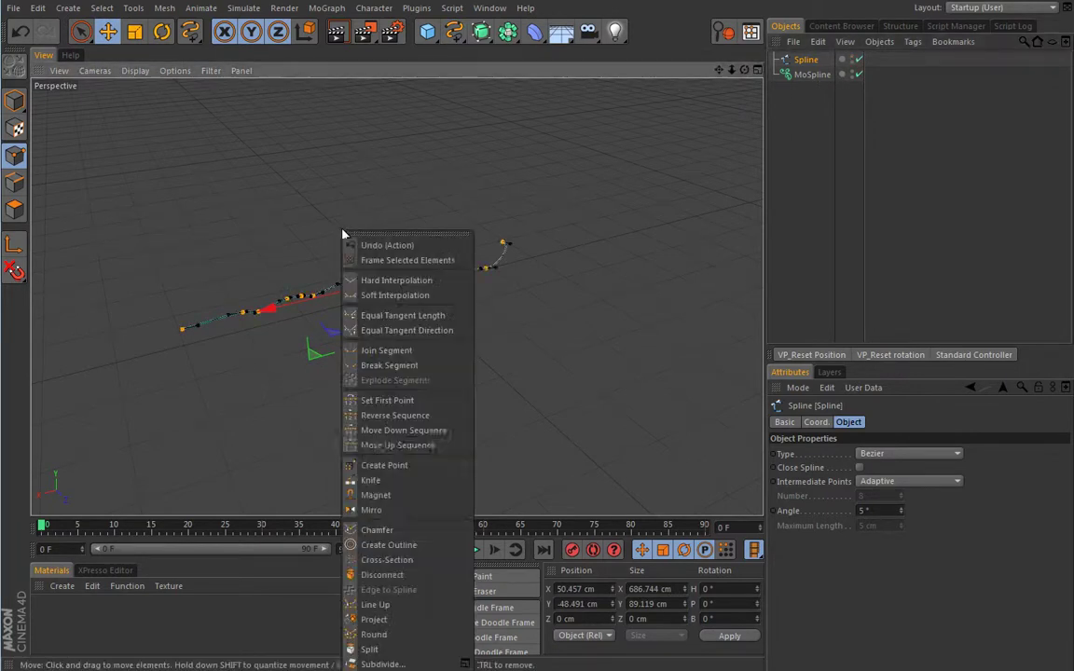
{"action": "left_click", "coordinate": [407, 421]}
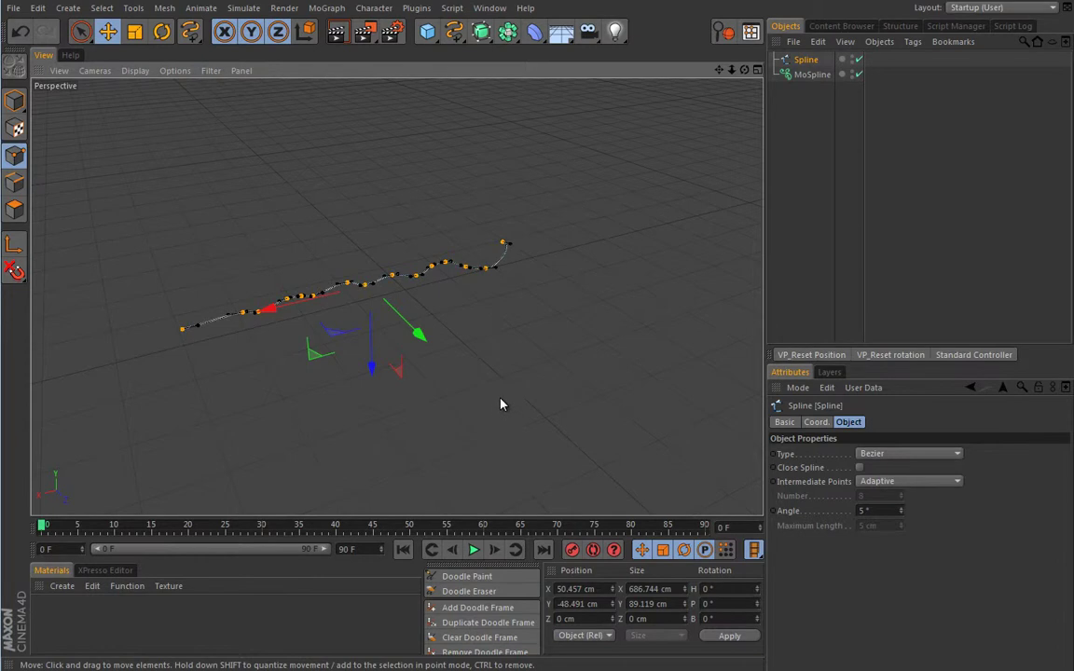
- Check the MoSpline now grows from the opposite end by dragging its Start slider
{"action": "left_click", "coordinate": [812, 74]}
{"action": "mouse_move", "coordinate": [892, 484]}
{"action": "left_mouse_down"}
{"action": "mouse_move", "coordinate": [879, 487]}
{"action": "mouse_move", "coordinate": [978, 483]}
{"action": "mouse_move", "coordinate": [874, 486]}
{"action": "left_mouse_up"}
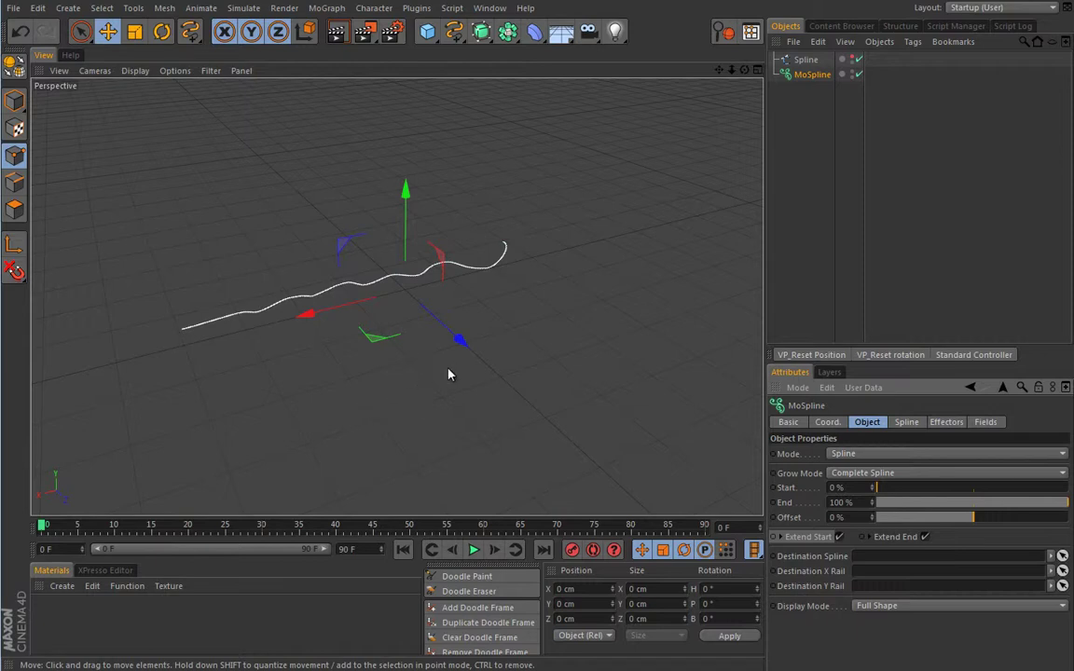
{"action": "left_click_drag", "start_coordinate": [449, 375], "coordinate": [313, 343], "text": "alt"}
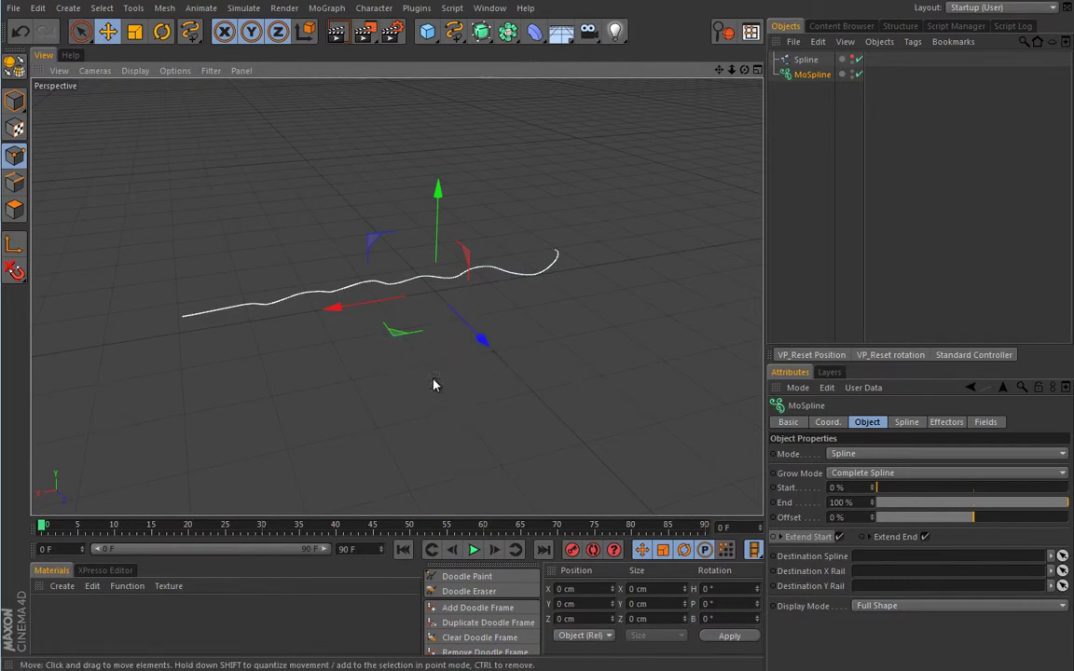
{"action": "left_click", "coordinate": [482, 223]}
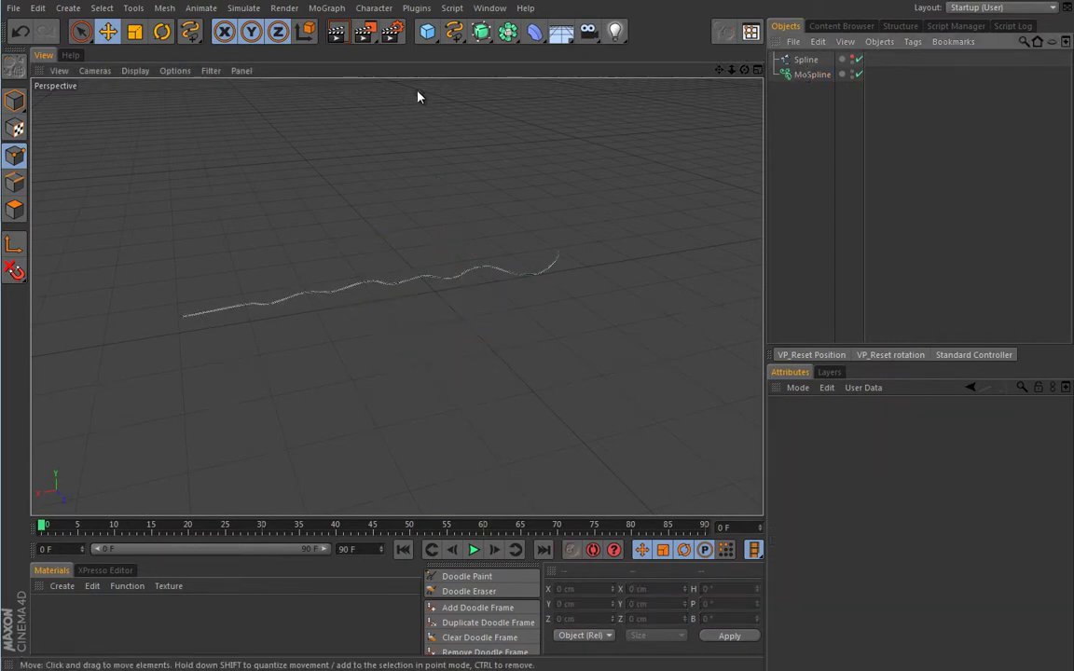
- Add a particle Emitter, start playback, and set its editor Birthrate to 100
{"action": "left_click", "coordinate": [240, 8]}
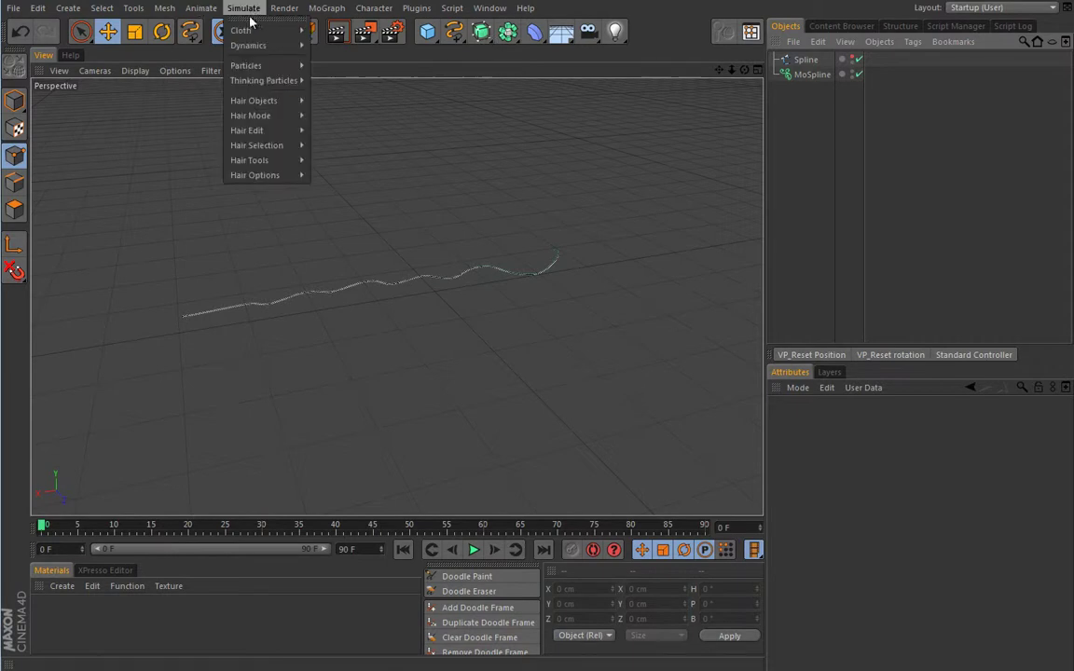
{"action": "mouse_move", "coordinate": [254, 67]}
{"action": "left_click", "coordinate": [337, 70]}
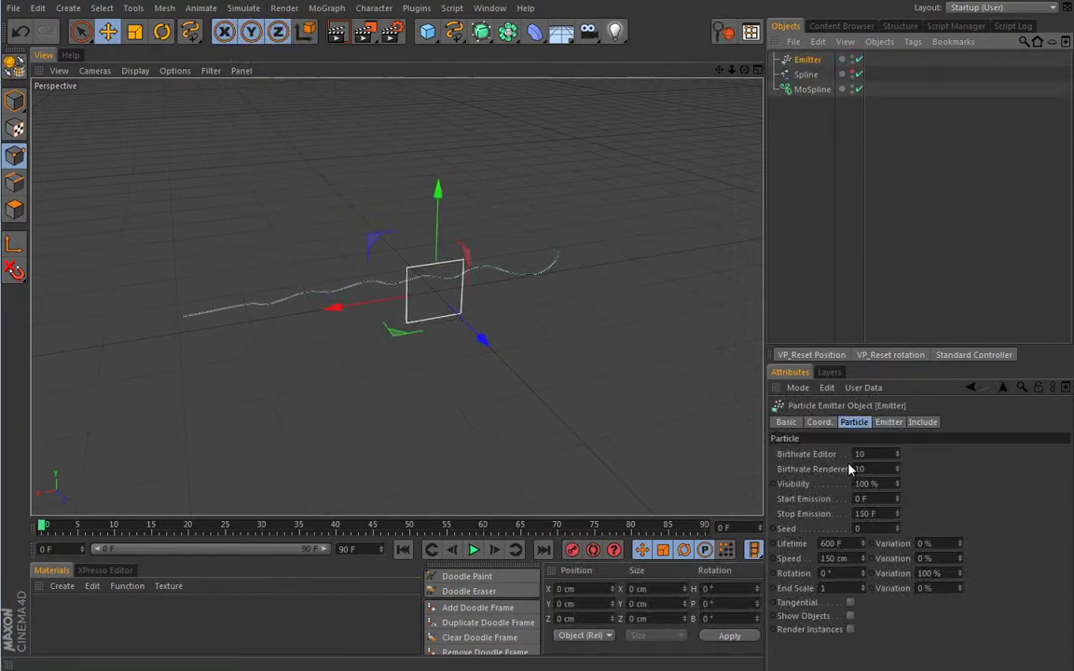
{"action": "left_click", "coordinate": [474, 549]}
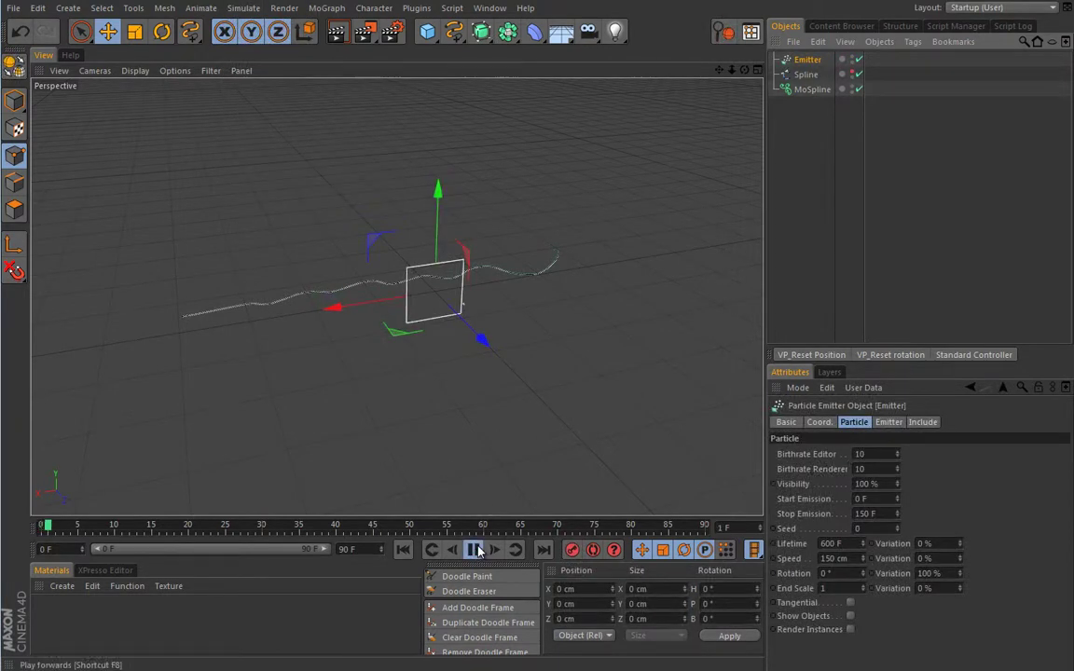
{"action": "double_click", "coordinate": [862, 454]}
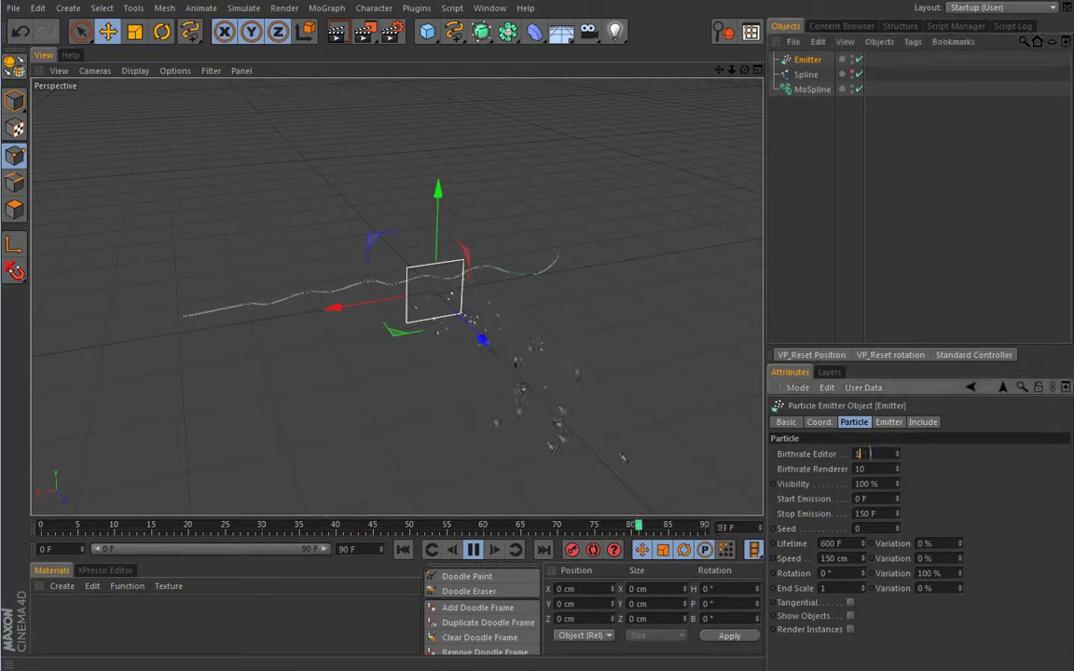
{"action": "type", "text": "100"}
{"action": "key", "text": "Return"}
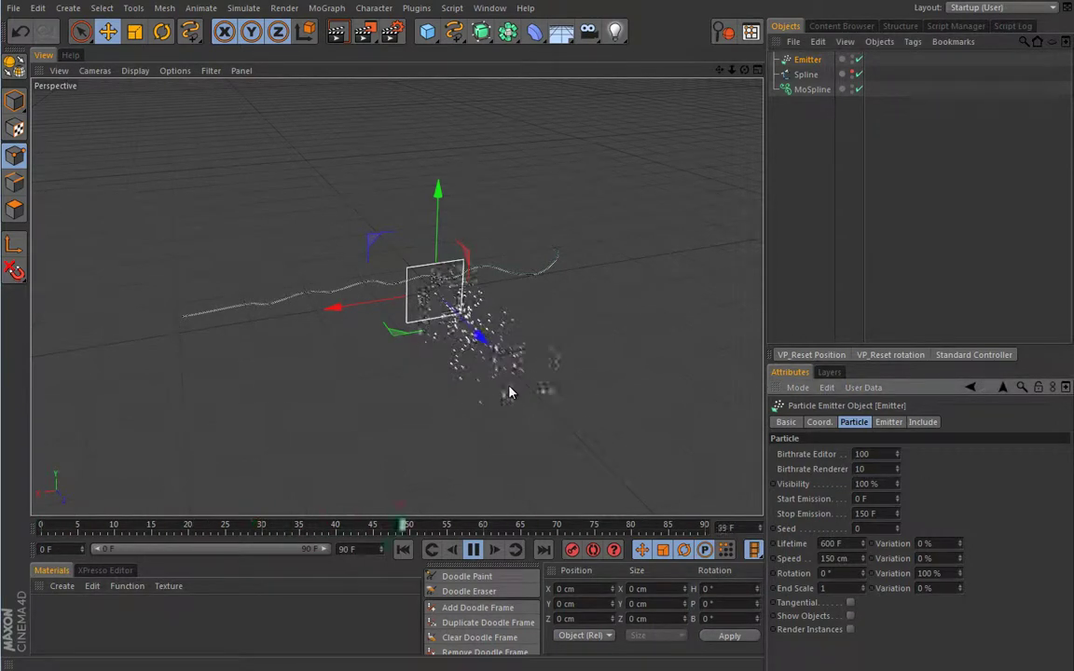
- Scale the emitter to about a quarter size, move it to the spline's left end, and rewind to frame 0
{"action": "key", "text": "t"}
{"action": "left_click_drag", "start_coordinate": [527, 227], "coordinate": [94, 401]}
{"action": "key", "text": "e"}
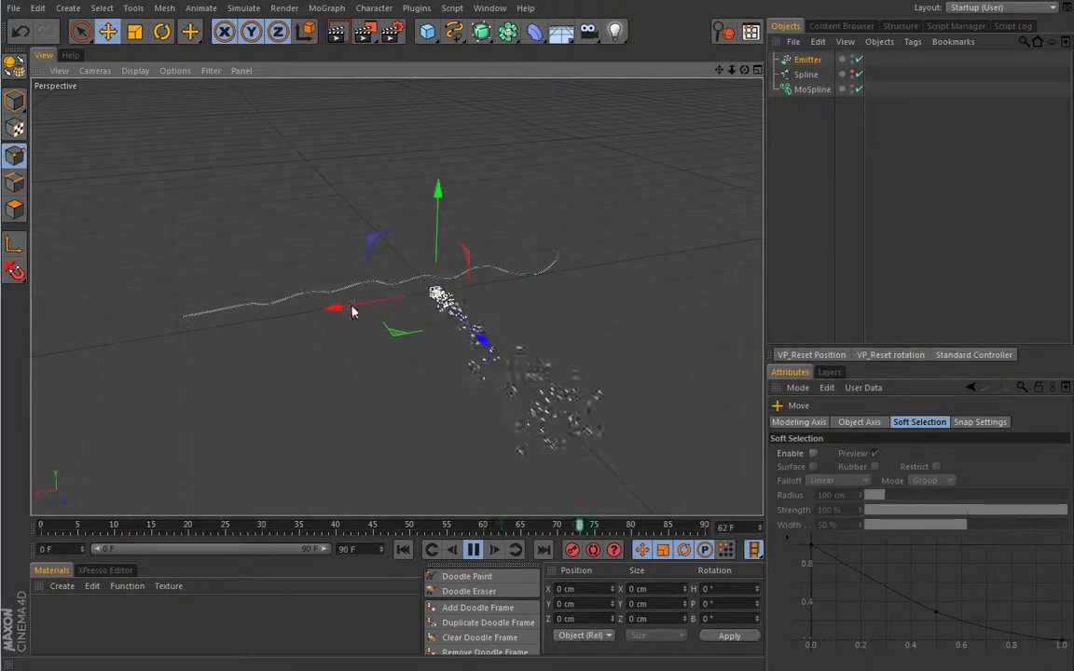
{"action": "left_click_drag", "start_coordinate": [343, 307], "coordinate": [91, 359]}
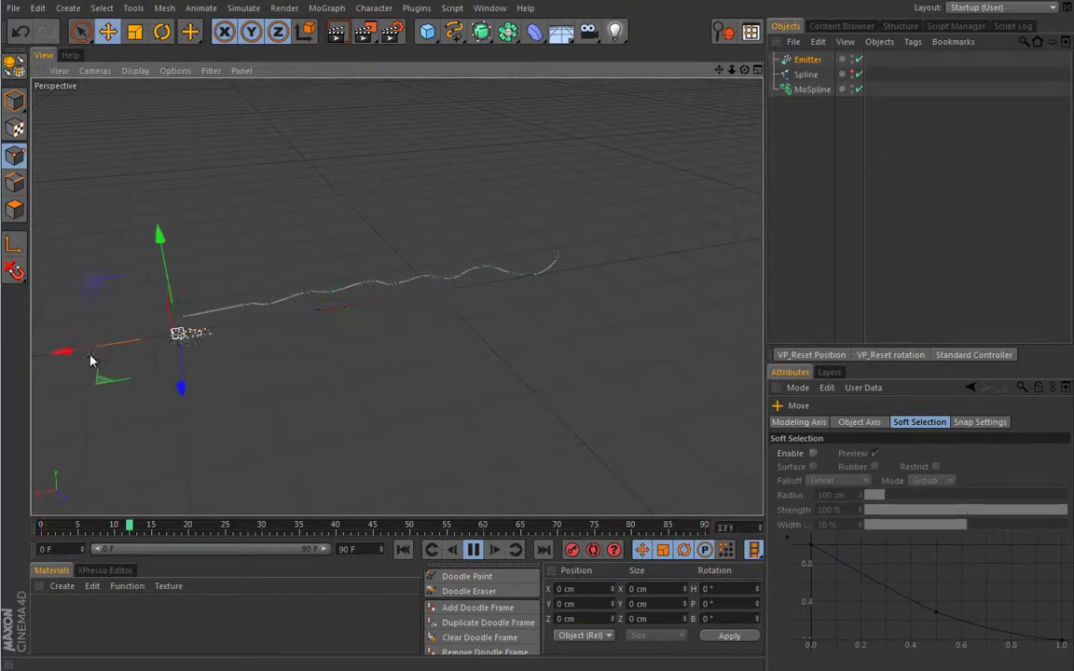
{"action": "left_click", "coordinate": [472, 550]}
{"action": "left_click", "coordinate": [402, 550]}
{"action": "left_click_drag", "start_coordinate": [368, 400], "coordinate": [354, 361], "text": "alt"}
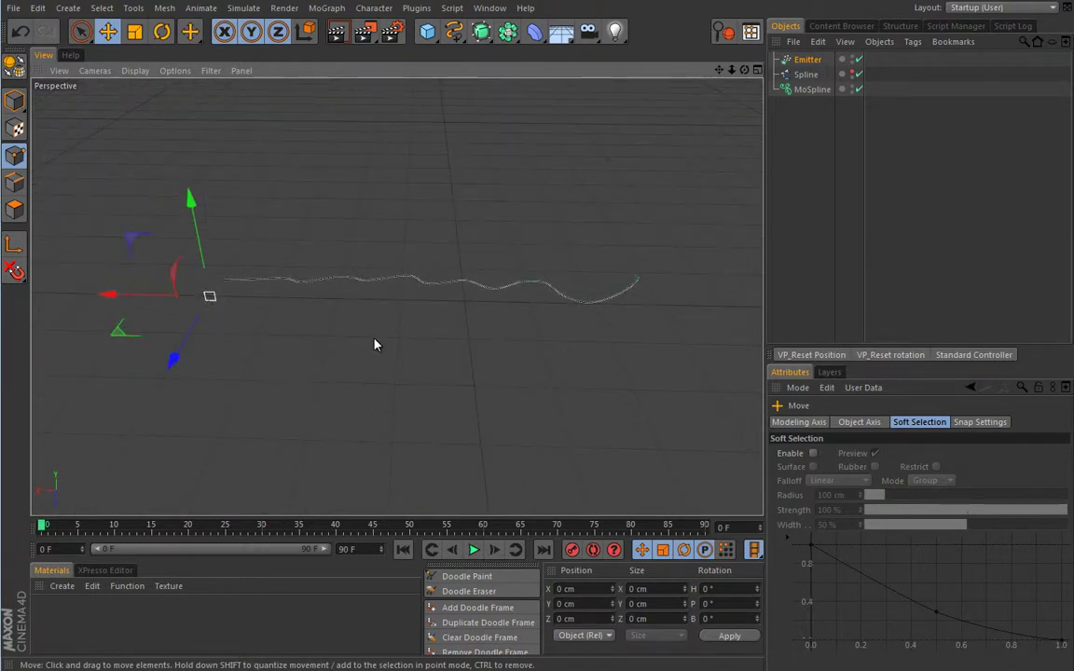
{"action": "left_click_drag", "start_coordinate": [367, 331], "coordinate": [377, 336], "text": "alt"}
- Give the Emitter an Align to Spline tag with MoSpline as its Spline Path
{"action": "left_click", "coordinate": [411, 352]}
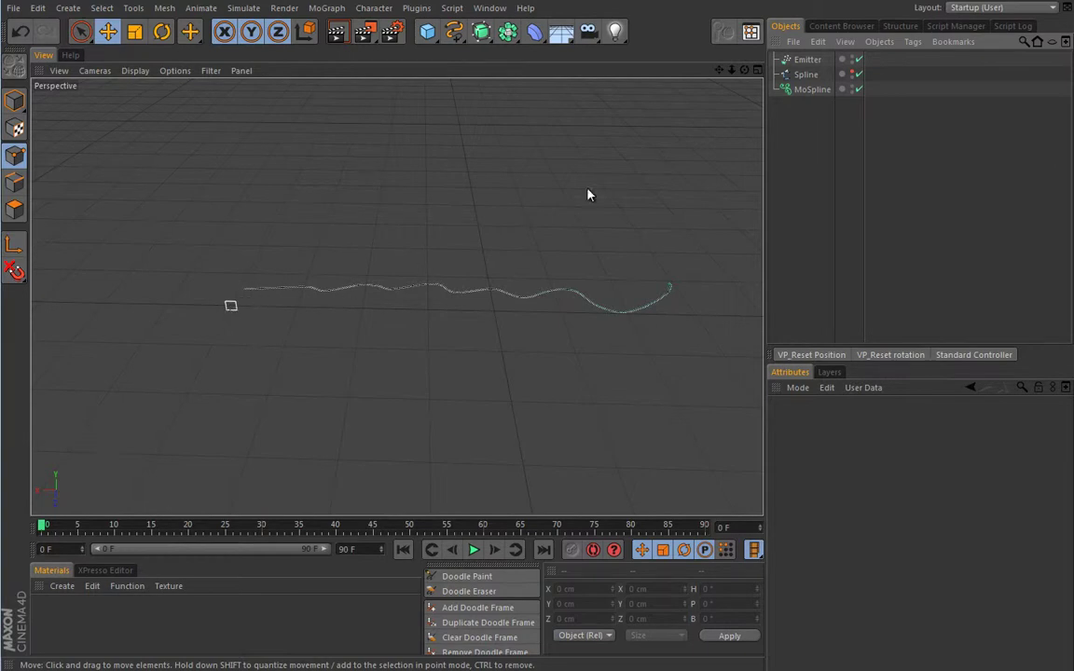
{"action": "left_click", "coordinate": [807, 59]}
{"action": "left_click", "coordinate": [913, 42]}
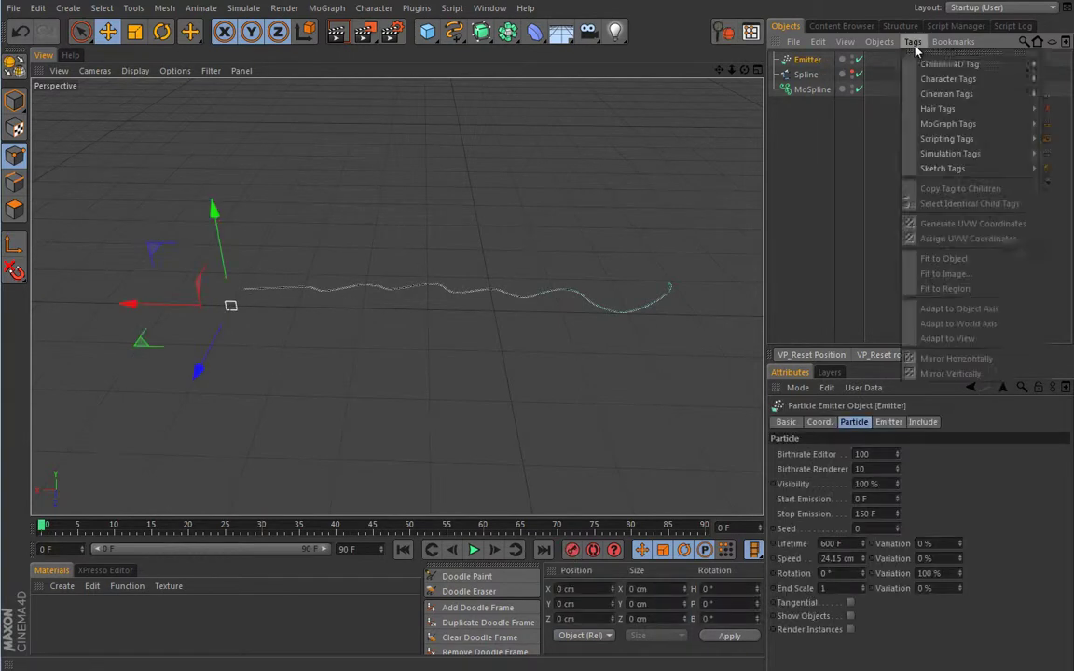
{"action": "mouse_move", "coordinate": [988, 65]}
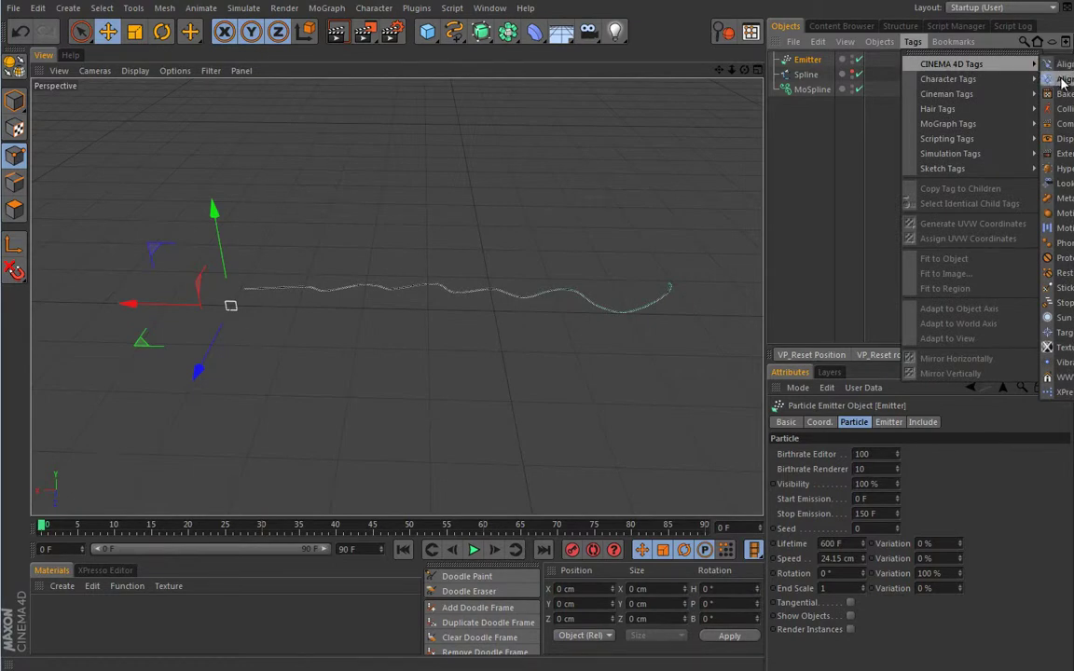
{"action": "left_click", "coordinate": [1062, 81]}
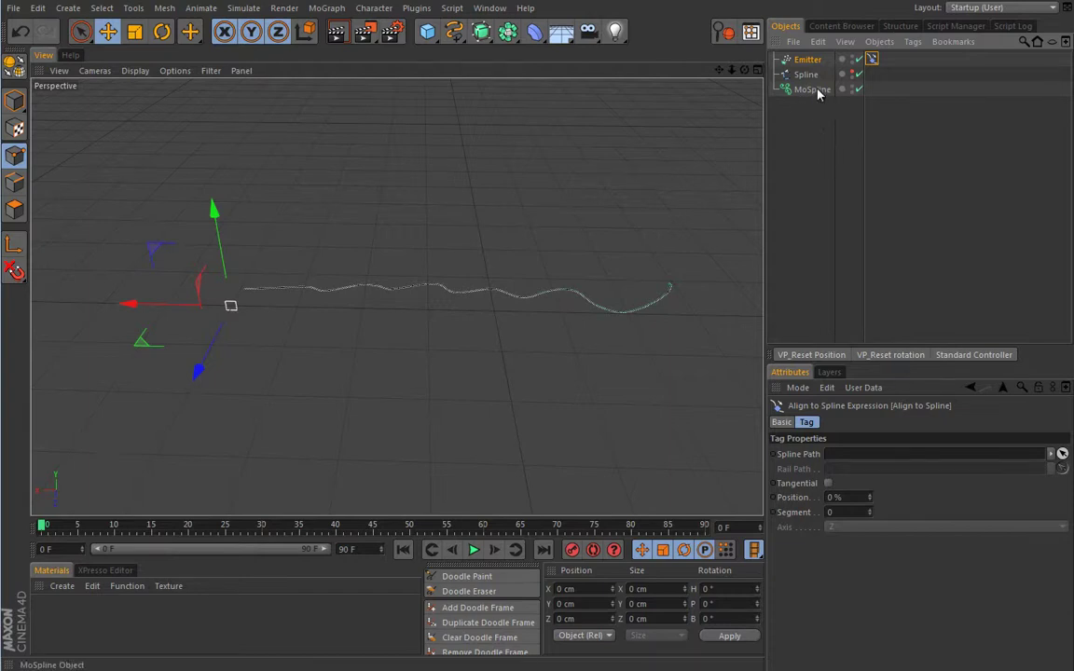
{"action": "left_click_drag", "start_coordinate": [816, 89], "coordinate": [853, 458]}
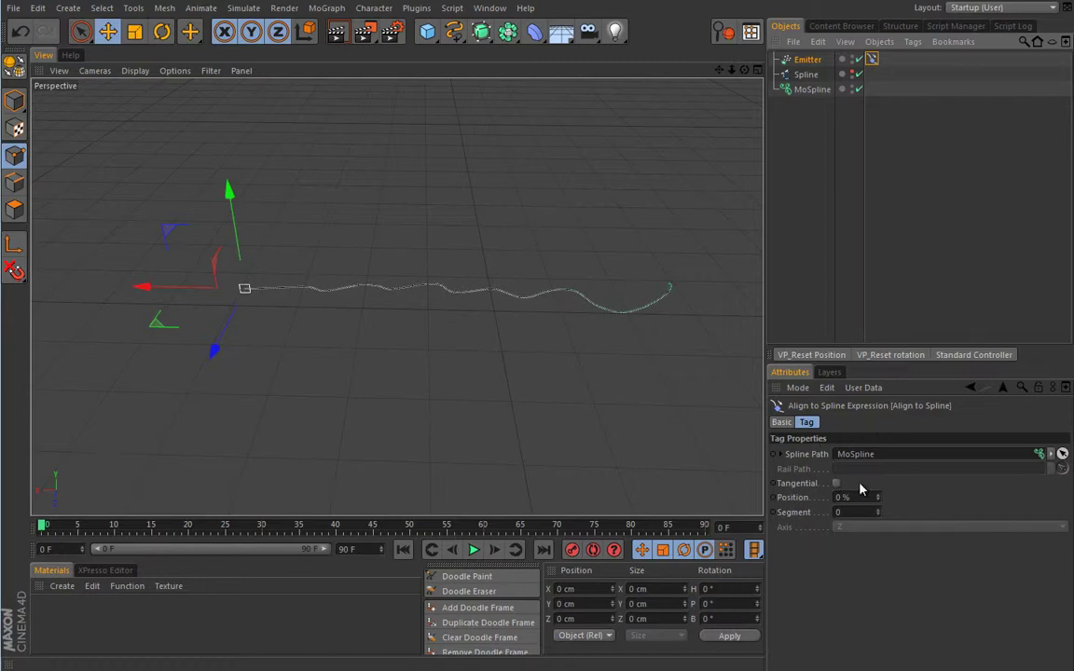
{"action": "left_click", "coordinate": [811, 89]}
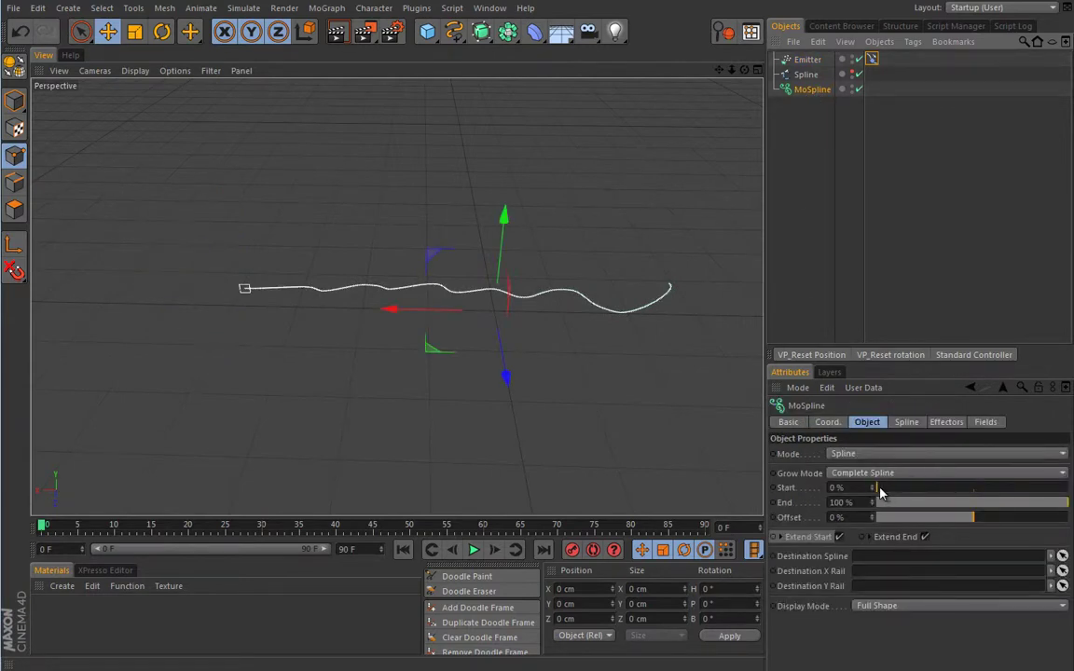
- Preview trimming the MoSpline's Start value during playback, then rewind to frame 0
{"action": "mouse_move", "coordinate": [881, 488]}
{"action": "left_mouse_down"}
{"action": "mouse_move", "coordinate": [910, 493]}
{"action": "mouse_move", "coordinate": [876, 489]}
{"action": "left_mouse_up"}
{"action": "left_click", "coordinate": [472, 550]}
{"action": "left_click", "coordinate": [472, 550]}
{"action": "left_click", "coordinate": [404, 550]}
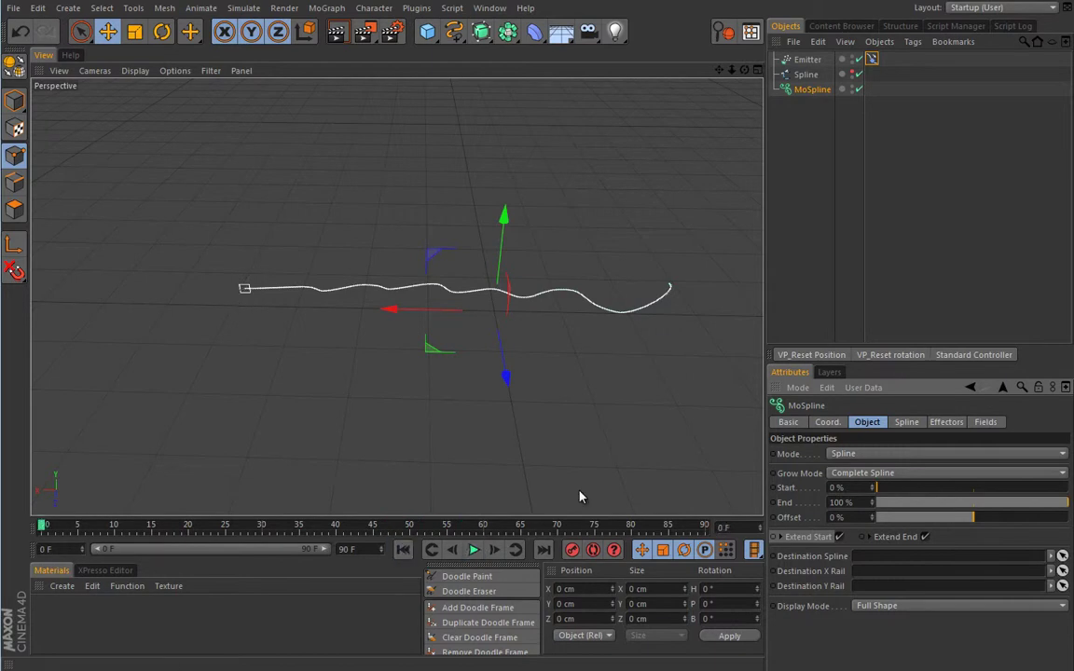
- Keyframe MoSpline Start at 0% on frame 0 and 50% on frame 90, then play the fuse burn
{"action": "left_click", "coordinate": [773, 488], "text": "ctrl"}
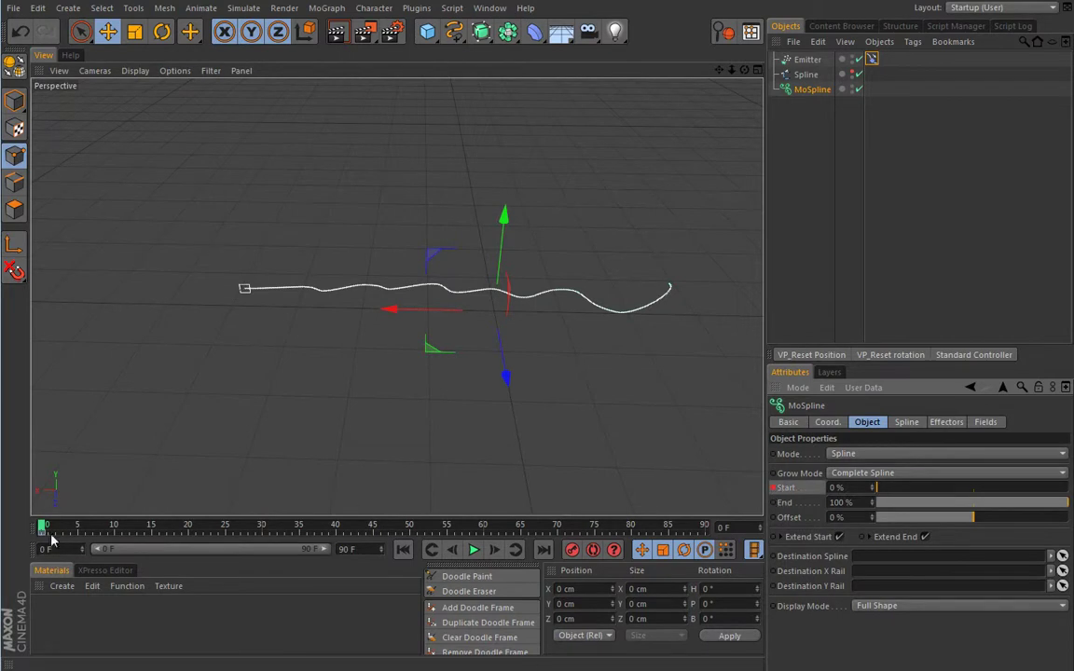
{"action": "left_click", "coordinate": [544, 549]}
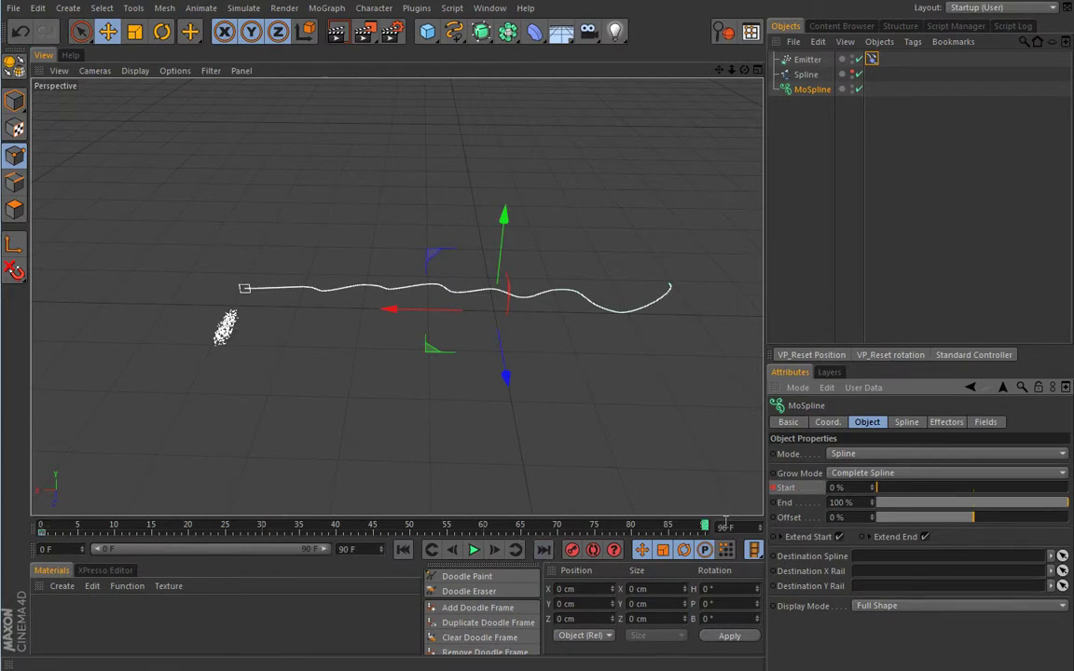
{"action": "left_click", "coordinate": [971, 487]}
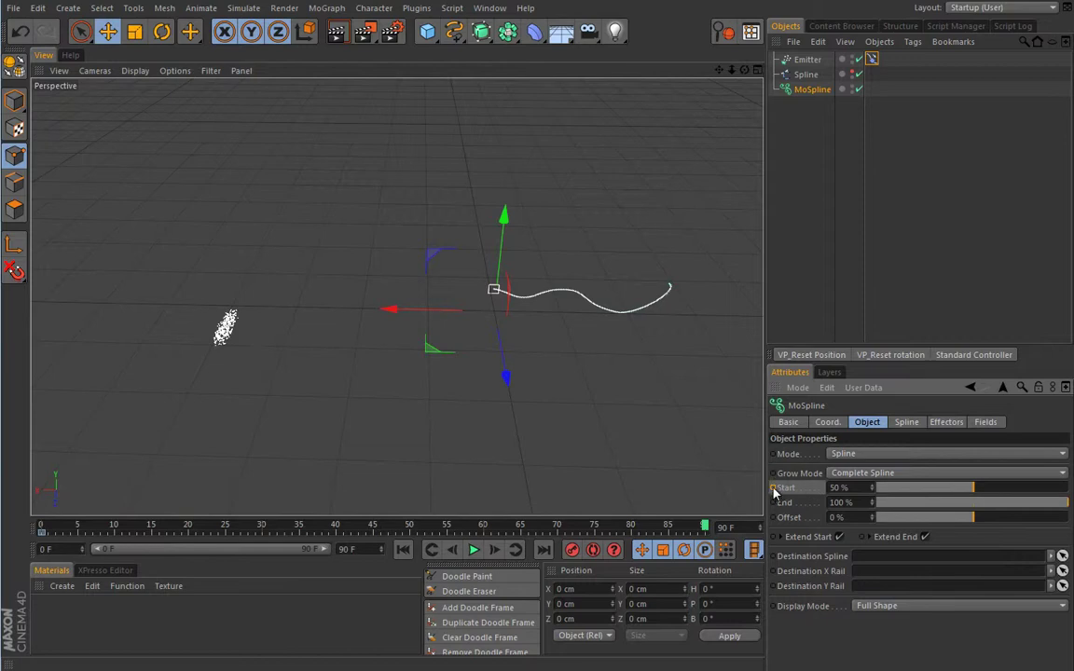
{"action": "left_click", "coordinate": [472, 548]}
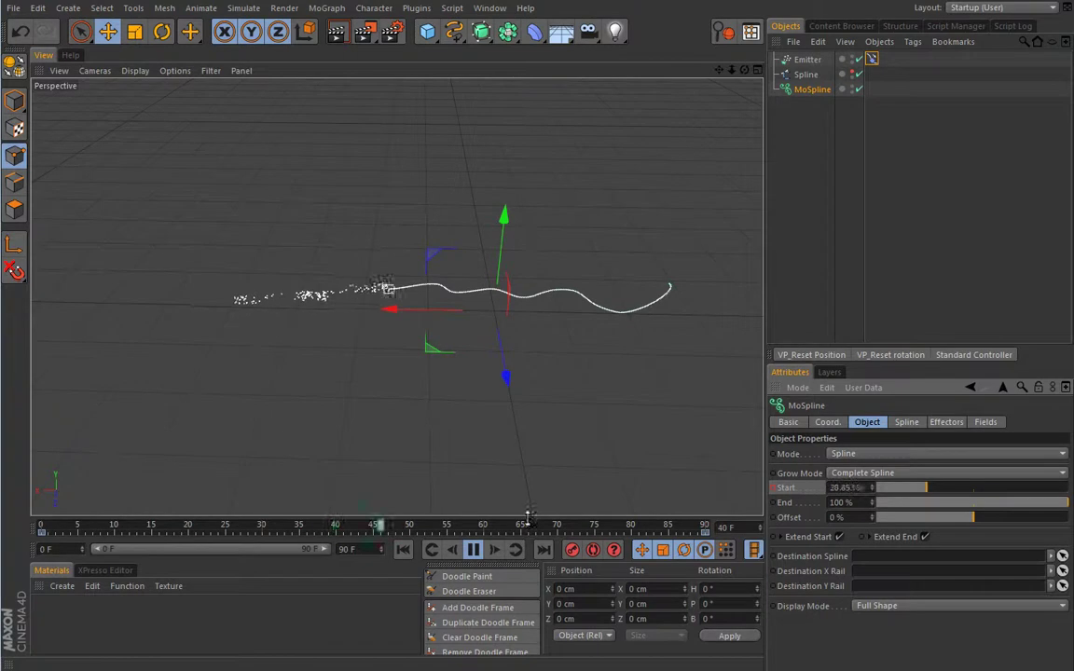
{"action": "left_click", "coordinate": [471, 550]}
{"action": "left_click", "coordinate": [403, 549]}
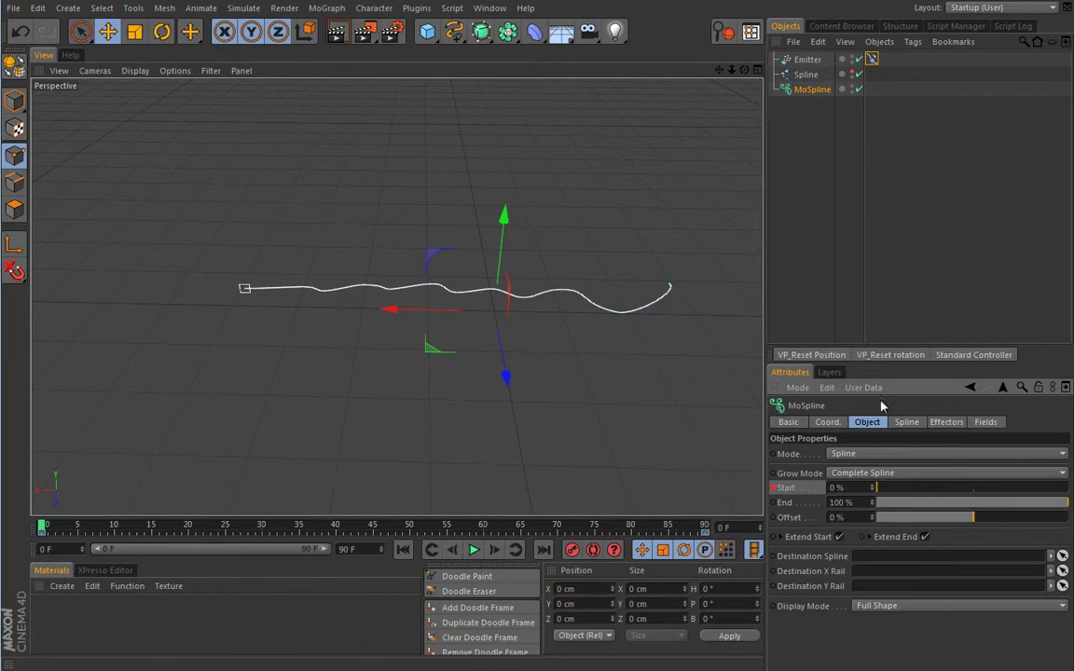
{"action": "left_click", "coordinate": [906, 421]}
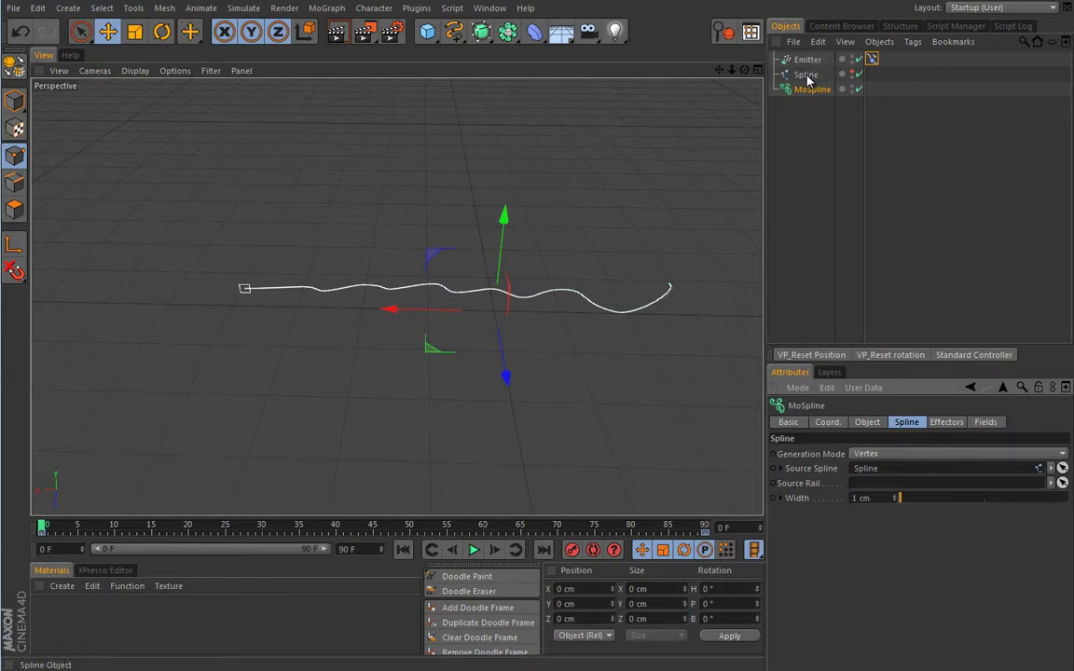
- Set the MoSpline Generation Mode to Even and play the fuse animation to check it
{"action": "left_click", "coordinate": [873, 454]}
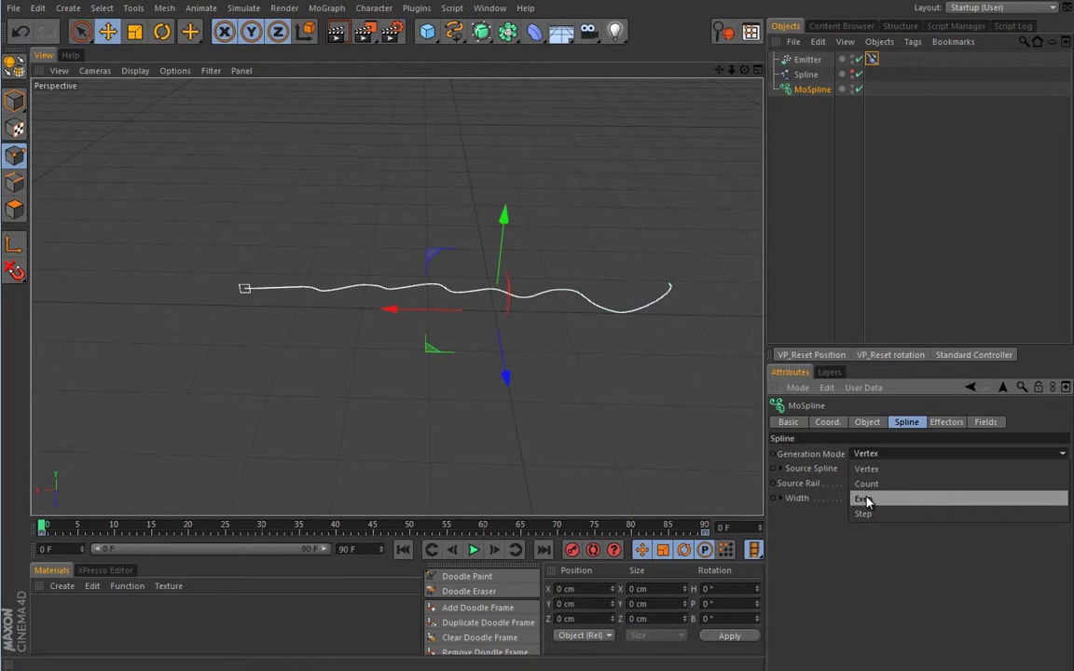
{"action": "left_click", "coordinate": [866, 499]}
{"action": "left_click", "coordinate": [473, 549]}
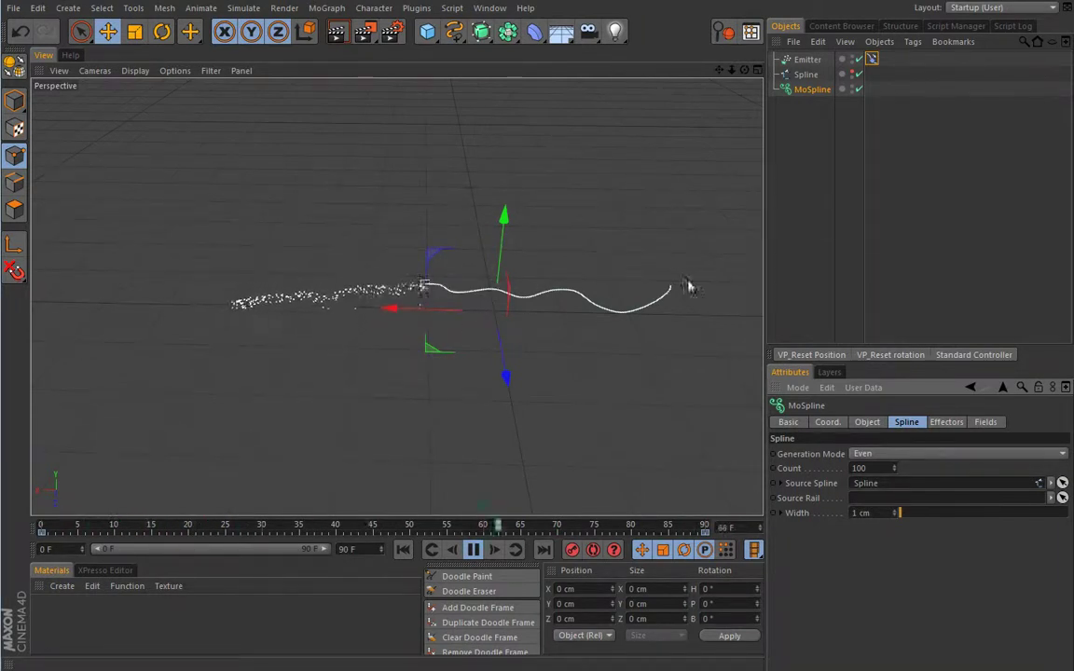
{"action": "left_click", "coordinate": [403, 549]}
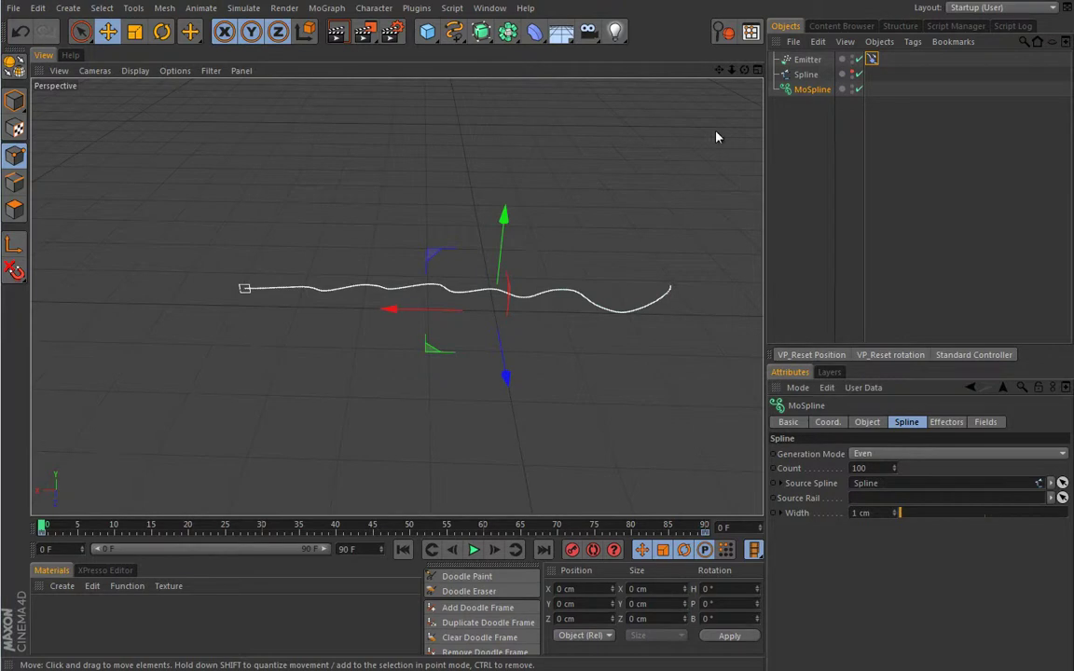
- Delete the Emitter and the source Spline objects
{"action": "left_click", "coordinate": [807, 59]}
{"action": "key", "text": "Delete"}
{"action": "left_click", "coordinate": [807, 60]}
{"action": "key", "text": "Delete"}
- Switch the MoSpline's Mode to Turtle and frame the resulting branching tree in the view
{"action": "left_click", "coordinate": [810, 60]}
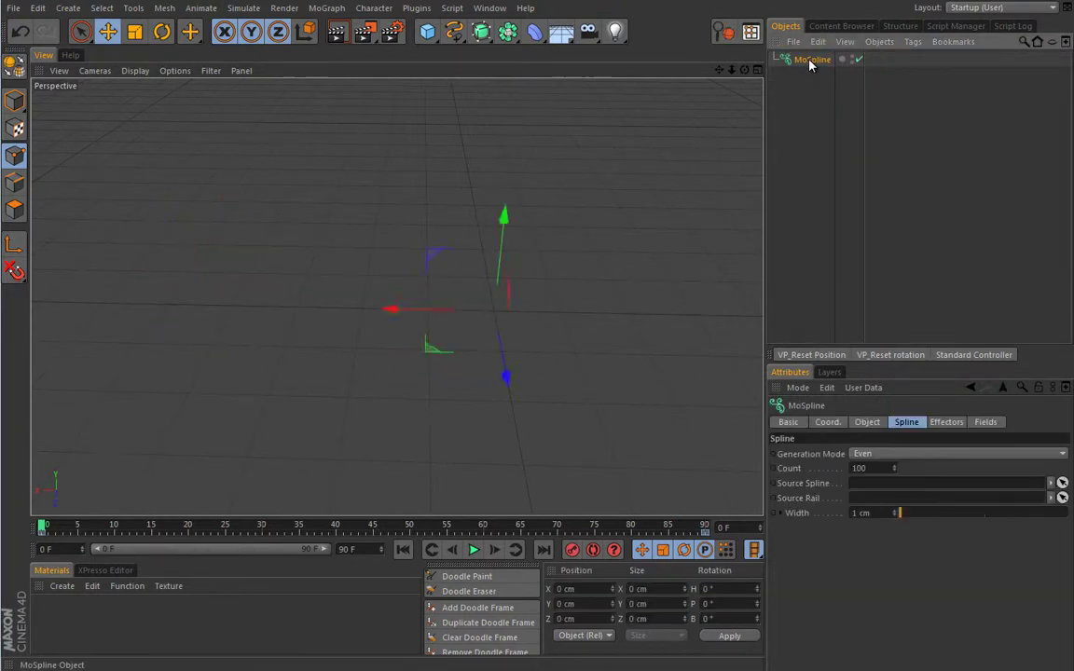
{"action": "left_click", "coordinate": [867, 421]}
{"action": "left_click", "coordinate": [844, 453]}
{"action": "left_click", "coordinate": [842, 499]}
{"action": "middle_click_drag", "start_coordinate": [522, 303], "coordinate": [432, 298], "text": "alt"}
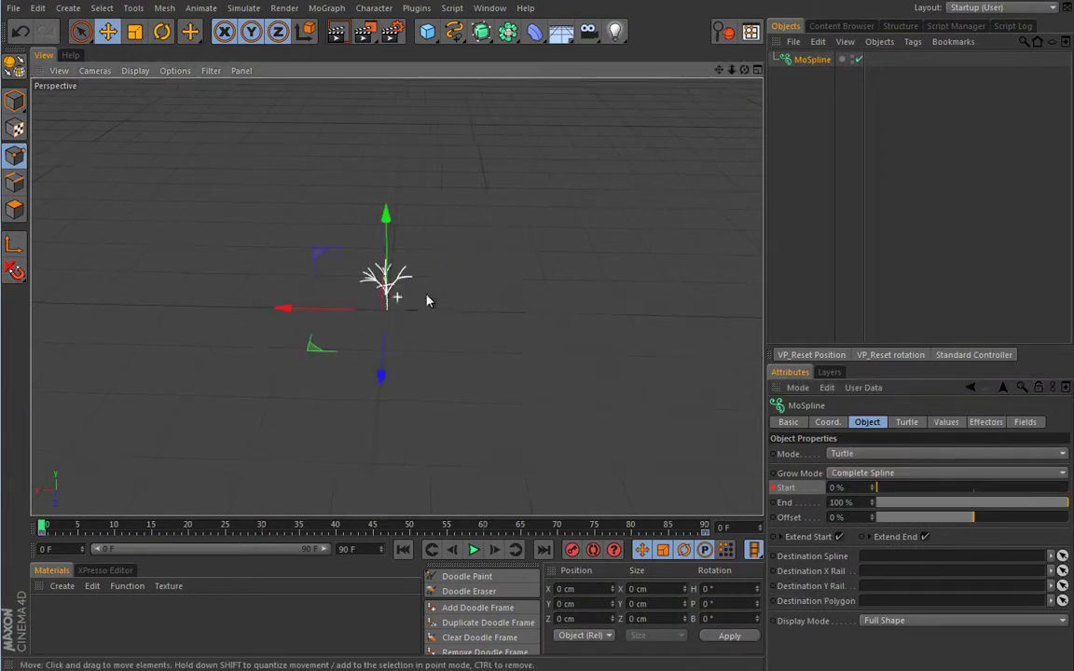
{"action": "scroll", "coordinate": [503, 309], "scroll_direction": "up", "scroll_amount": 4}
{"action": "middle_click_drag", "start_coordinate": [534, 311], "coordinate": [613, 329], "text": "alt"}
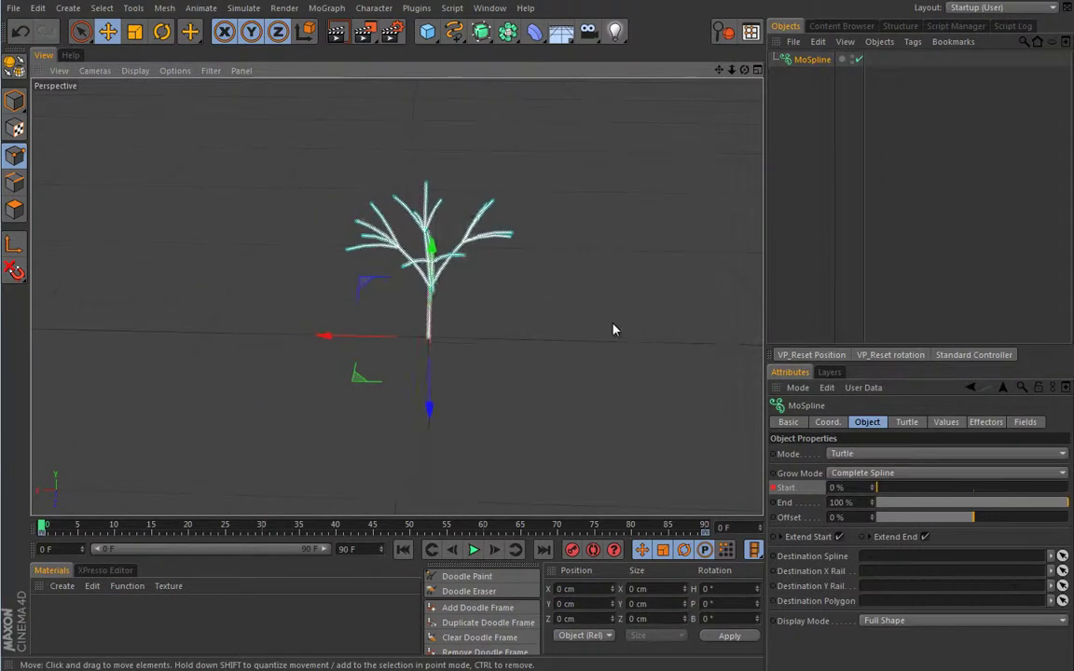
{"action": "left_click_drag", "start_coordinate": [613, 329], "coordinate": [440, 337], "text": "alt"}
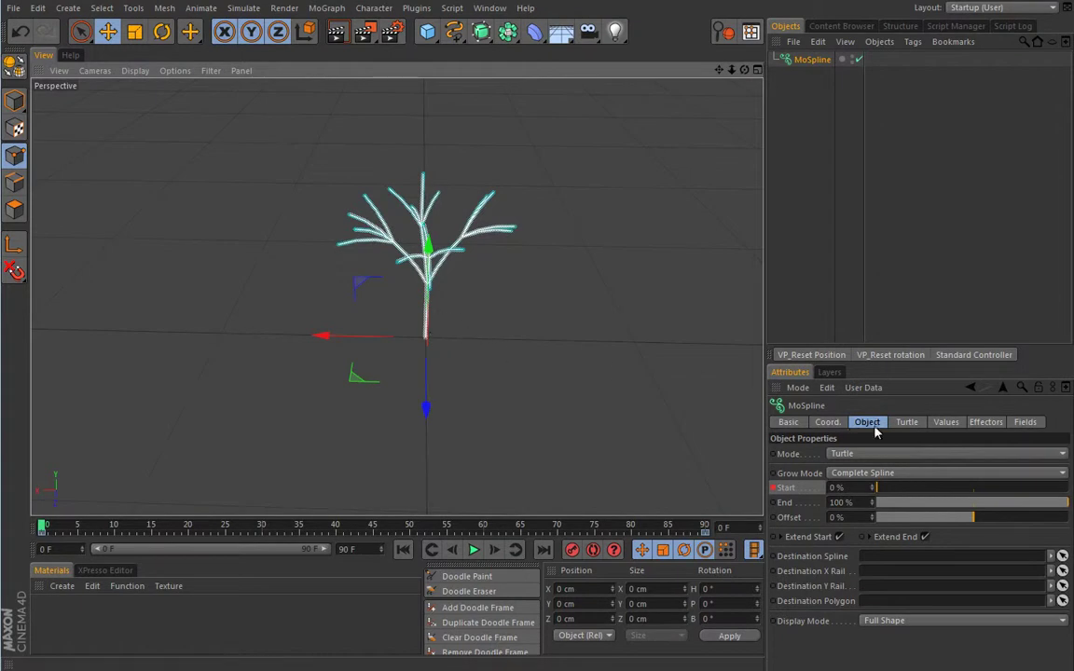
- Inspect the Turtle tab's premise ^(90)FFFA and rules, plus the Values and Effectors tabs
{"action": "left_click", "coordinate": [907, 422]}
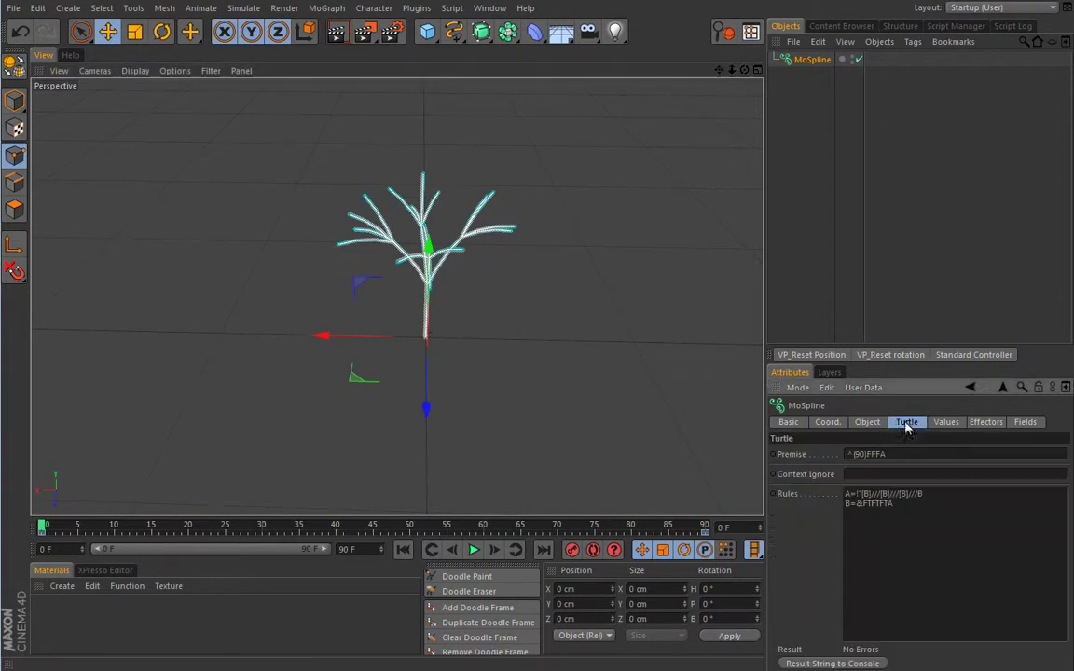
{"action": "left_click", "coordinate": [946, 423]}
{"action": "left_click", "coordinate": [985, 422]}
{"action": "left_click", "coordinate": [906, 423]}
{"action": "left_click_drag", "start_coordinate": [423, 324], "coordinate": [467, 349], "text": "alt"}
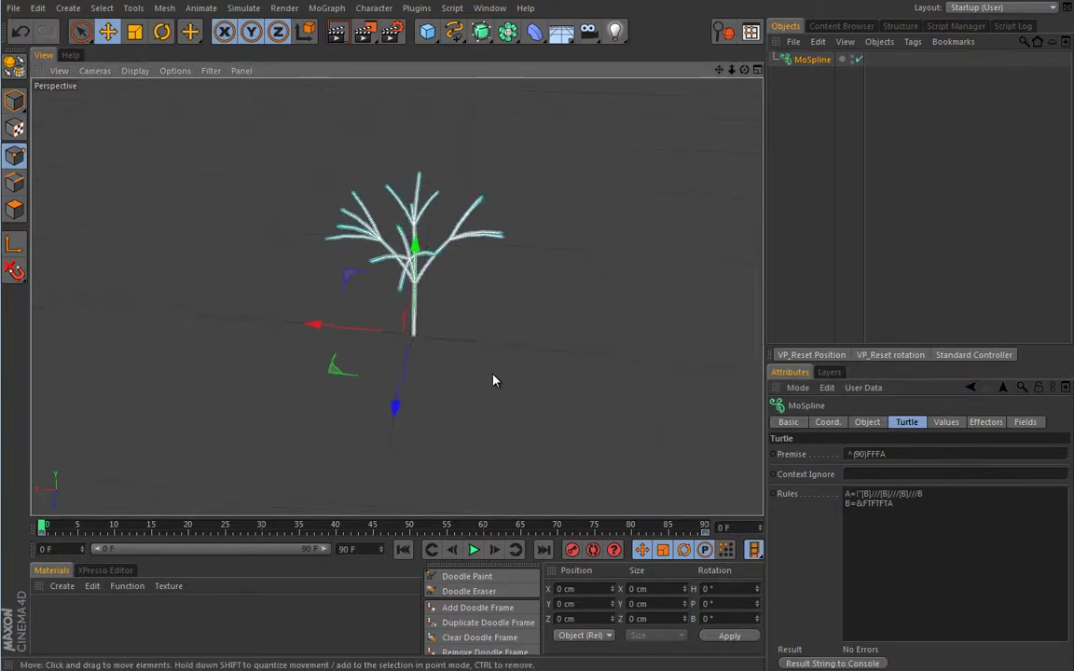
{"action": "left_click", "coordinate": [866, 421]}
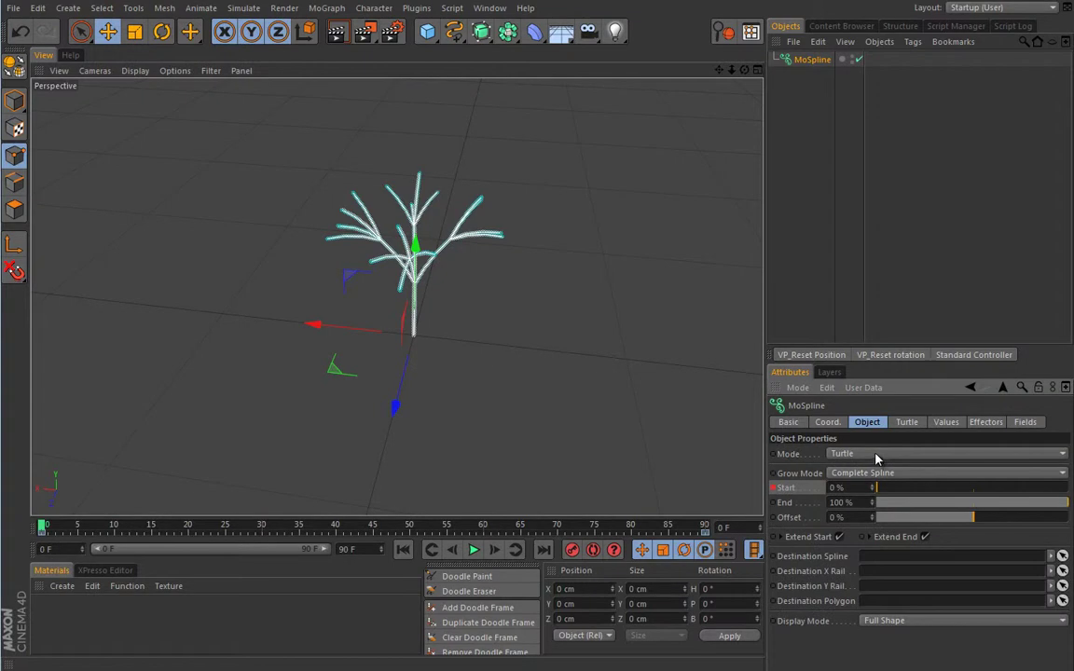